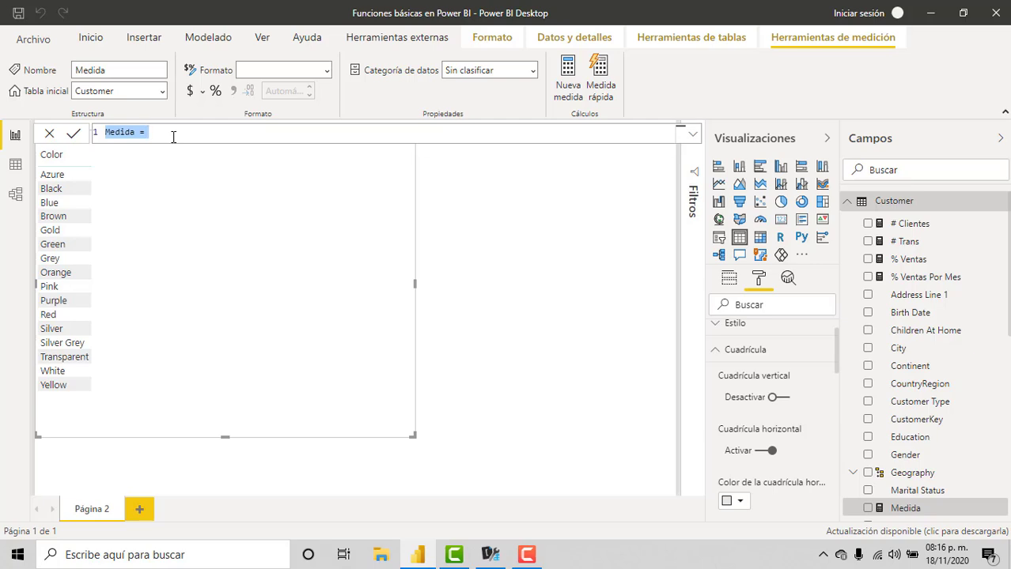
# Define a measure named Sales that begins with SUMX over the Sales table and the Sales[Quantity] column.
pyautogui.write('Sales = SUMX(')
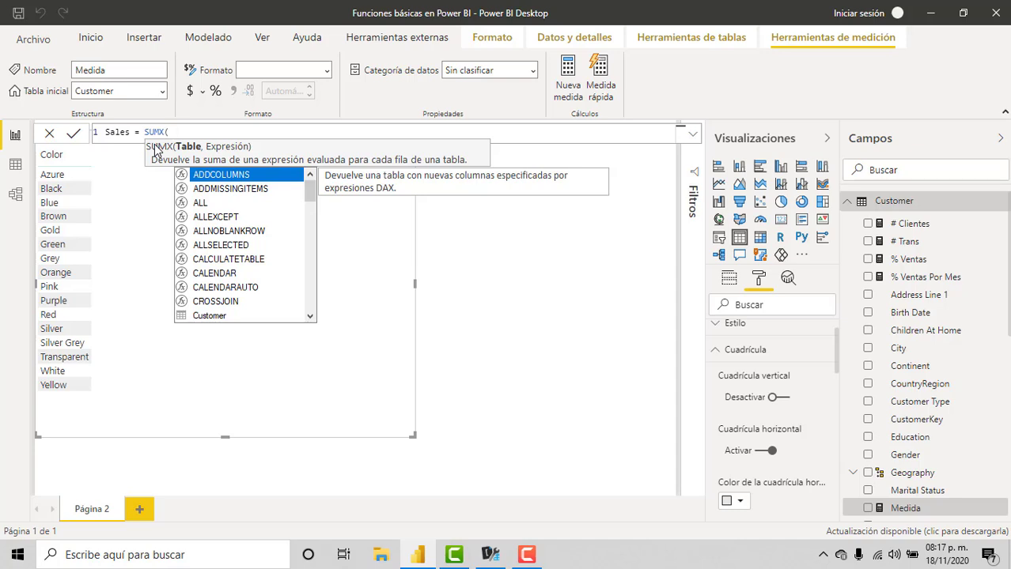
pyautogui.write('Sales,')
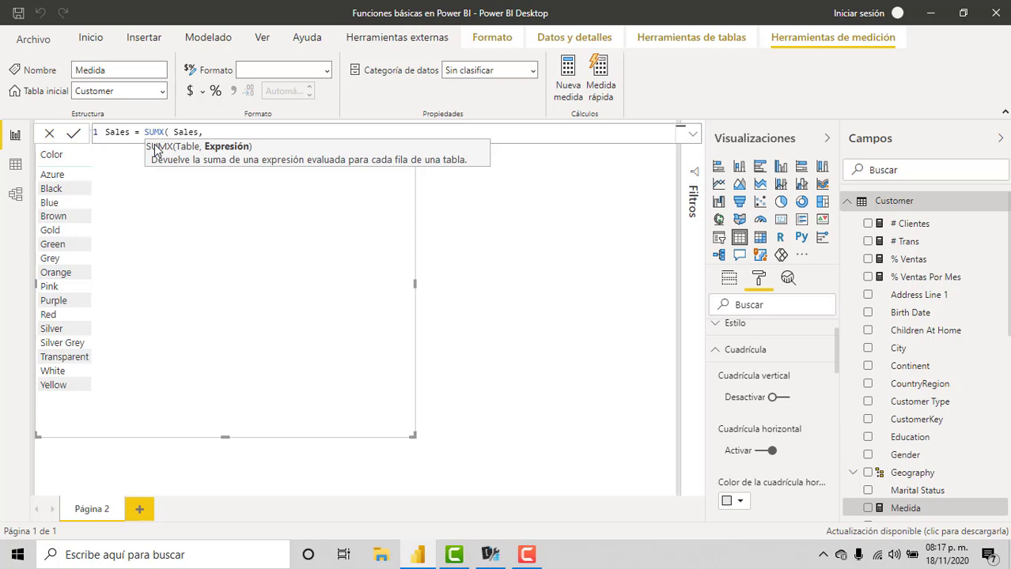
pyautogui.write('SA')
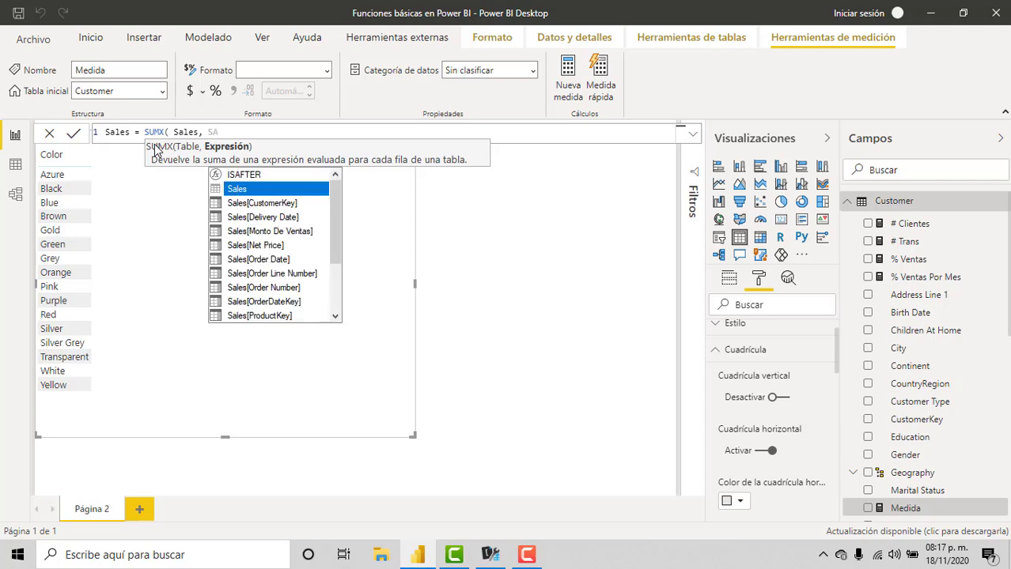
pyautogui.press('Tab')
pyautogui.write('[Q')
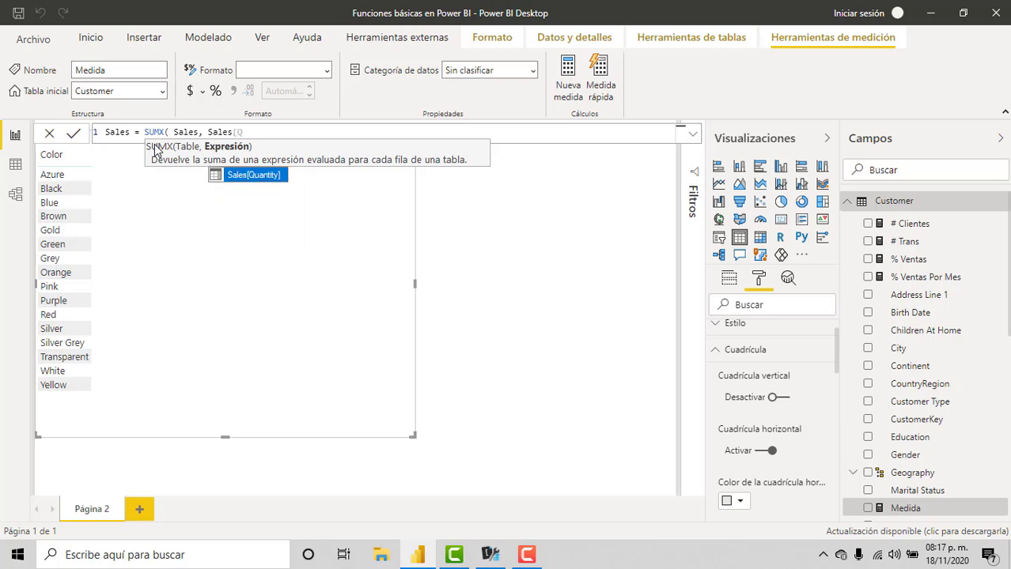
pyautogui.press('Tab')
# Complete the Sales formula by multiplying the quantity by Sales[Unit Price], close the SUMX function and commit the measure.
pyautogui.write('* Sa')
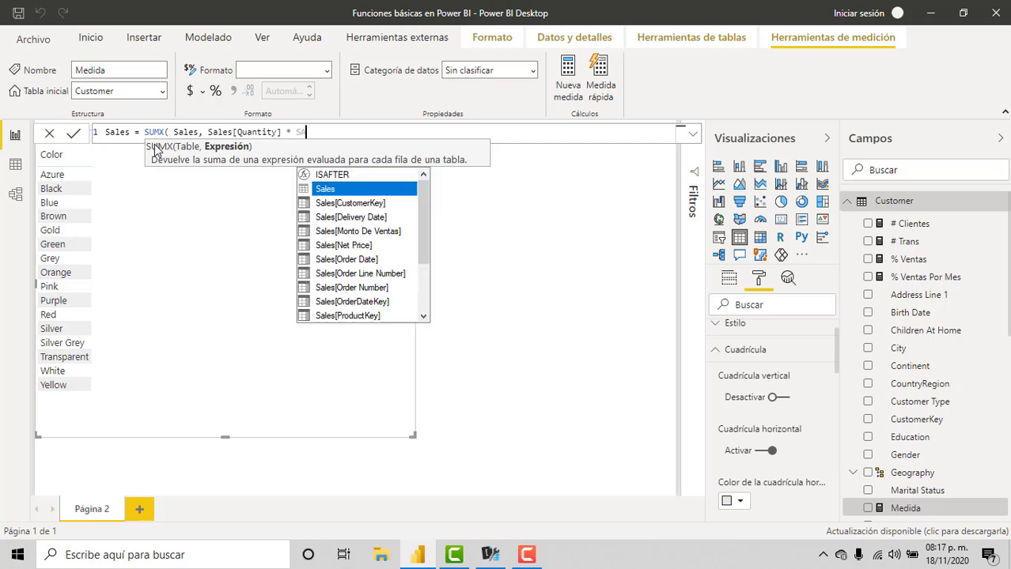
pyautogui.press('Tab')
pyautogui.write('[Q')
pyautogui.press('BackSpace')
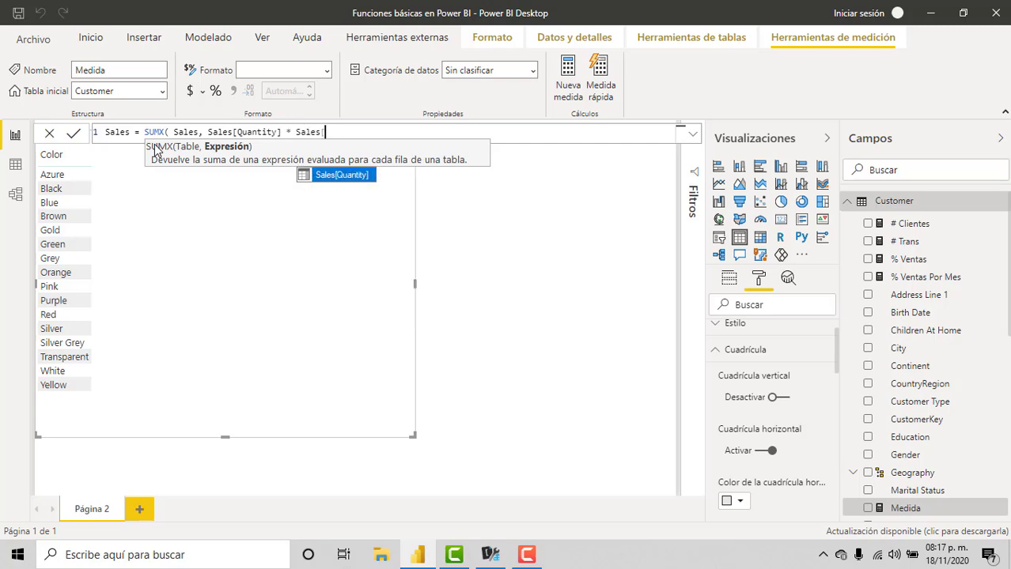
pyautogui.write('UNI')
pyautogui.press('Down')
pyautogui.press('Down')
pyautogui.press('Tab')
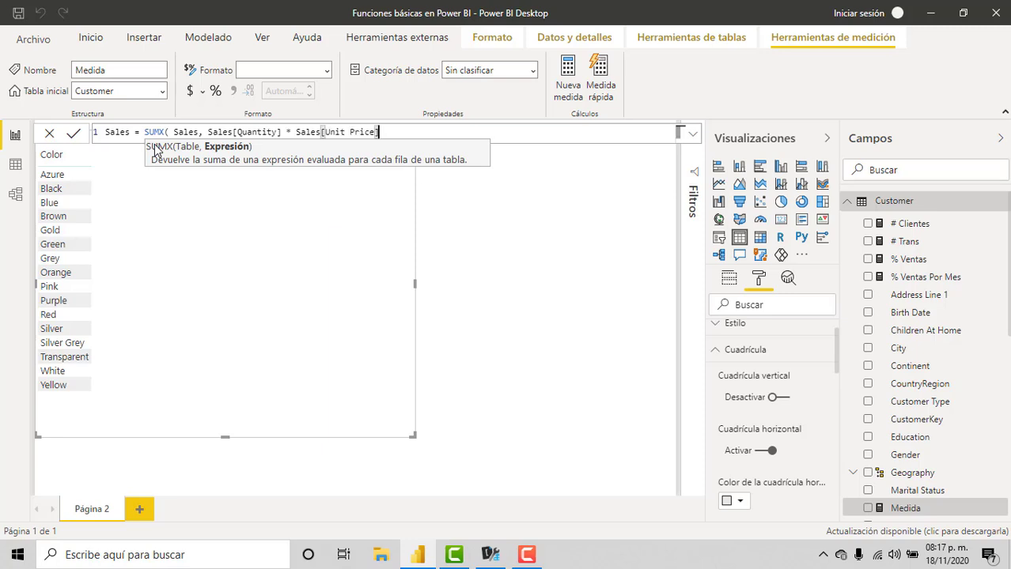
pyautogui.write(')')
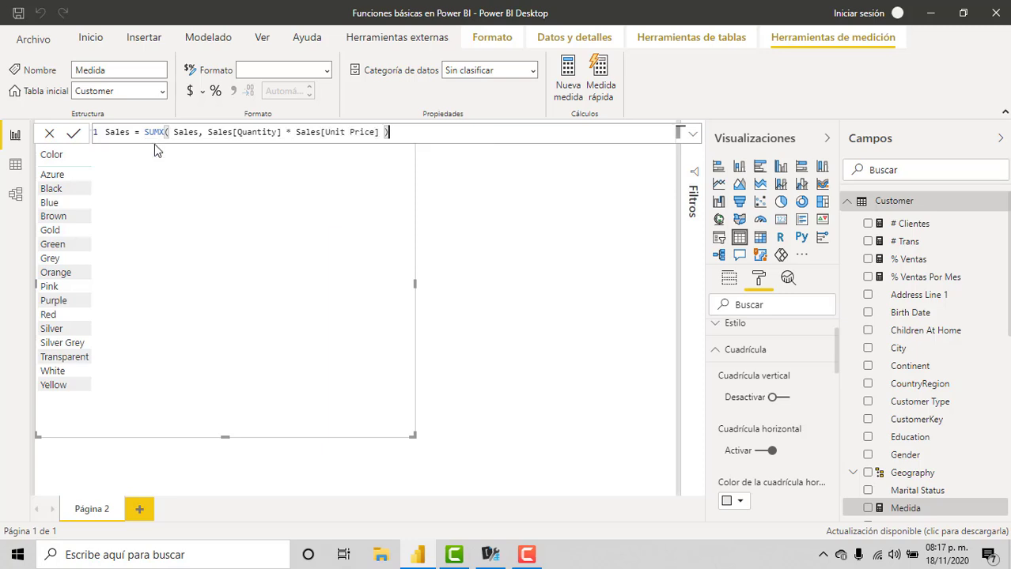
pyautogui.press('Return')
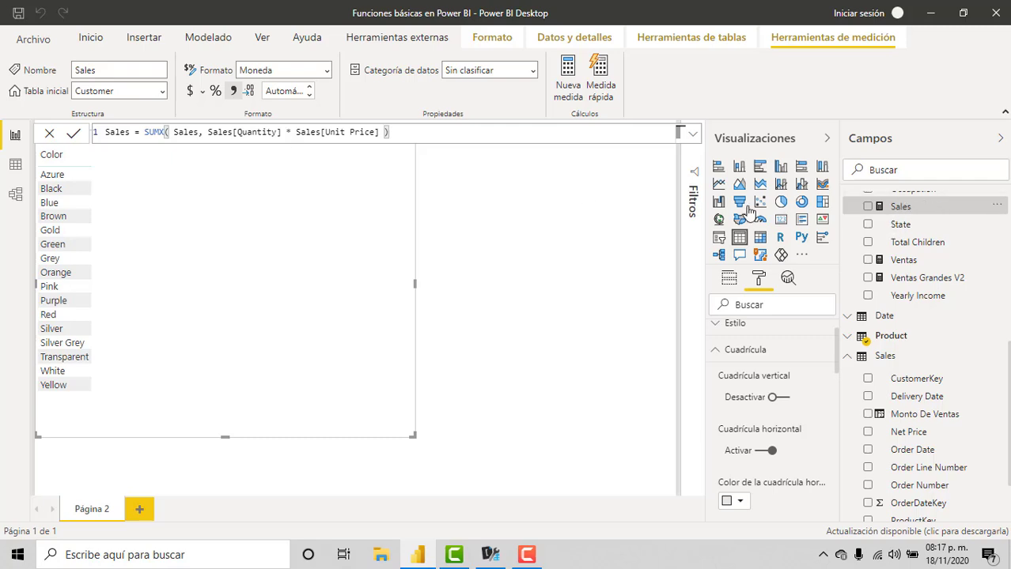
# Add the Sales measure to the table visual that lists the product colors.
pyautogui.moveTo(749, 210); pyautogui.dragTo(199, 270)
pyautogui.scroll(5, 965, 273)
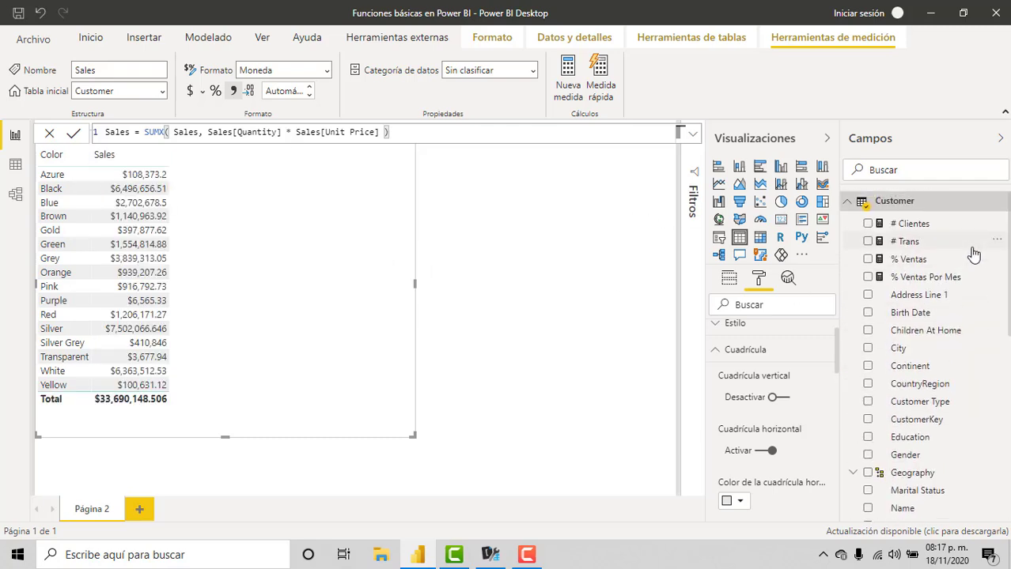
pyautogui.scroll(-5, 932, 325)
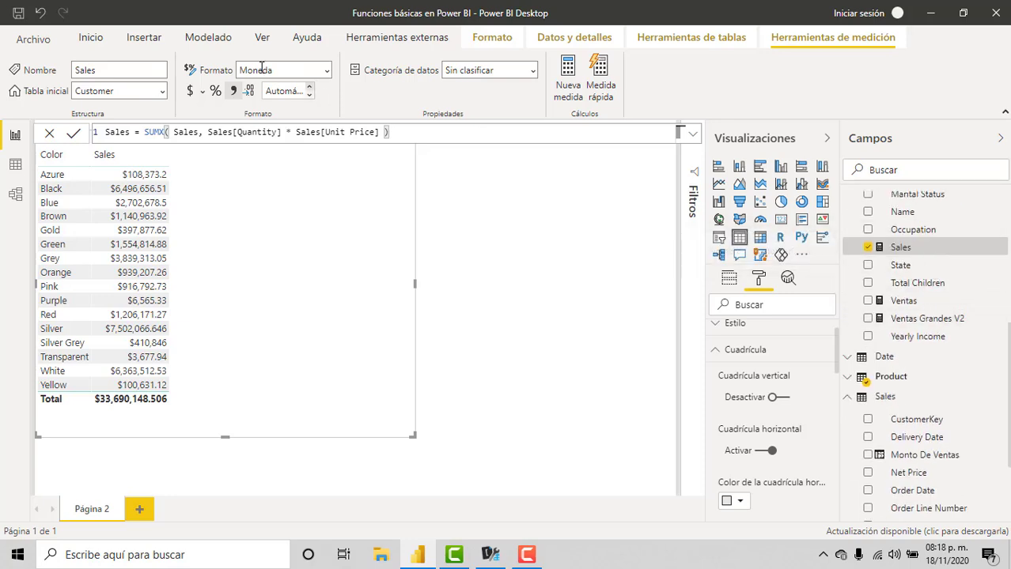
# Change the Sales measure's home table to Sales and collapse the Customer table's field list.
pyautogui.click(163, 92)
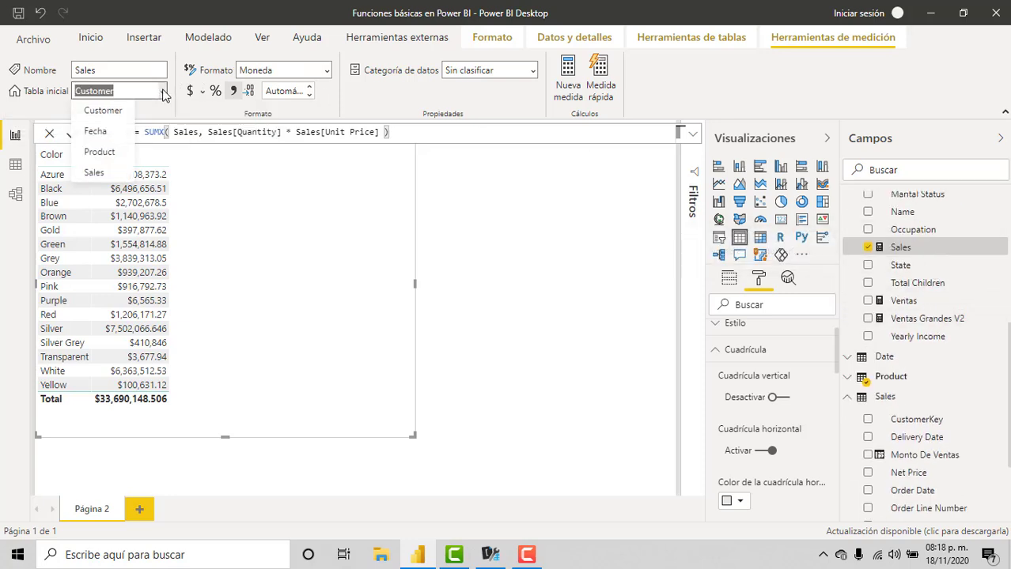
pyautogui.click(665, 277)
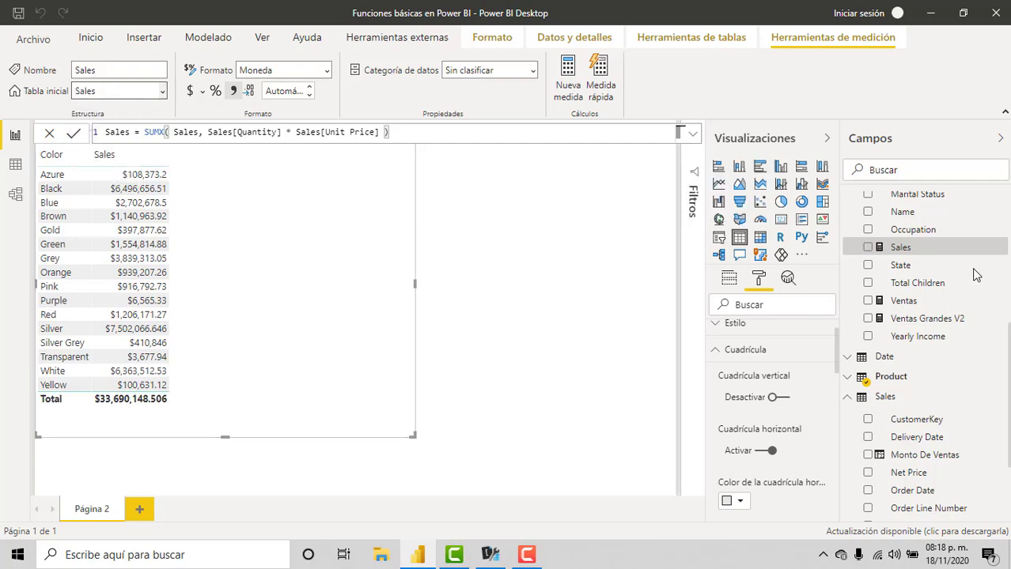
pyautogui.scroll(5, 972, 266)
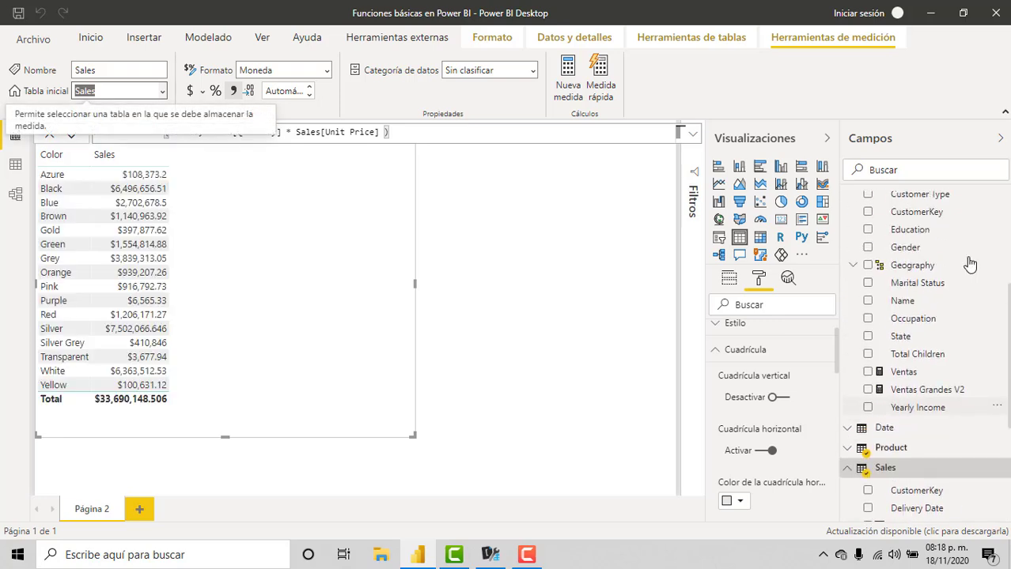
pyautogui.click(953, 208)
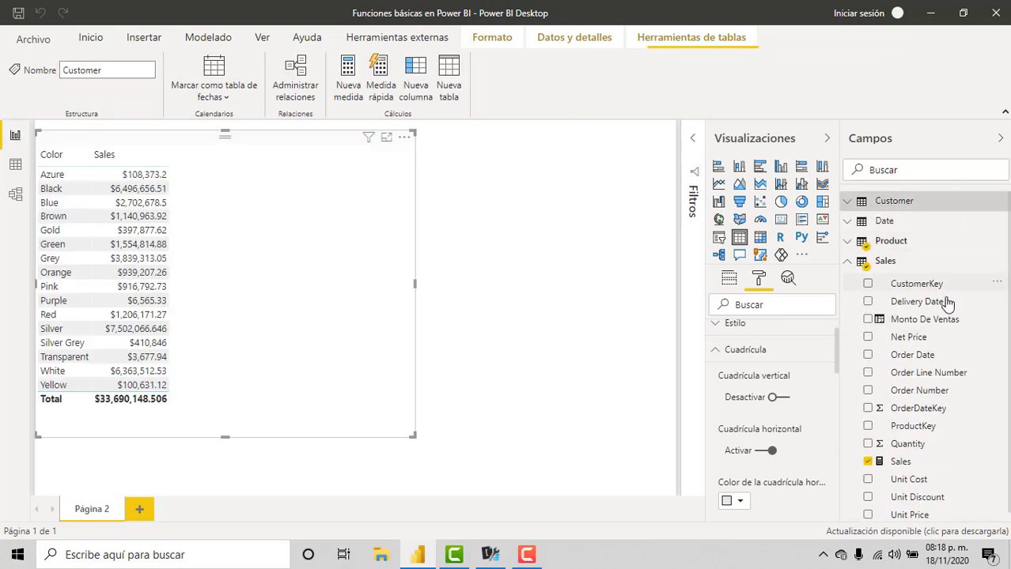
pyautogui.scroll(-1, 940, 369)
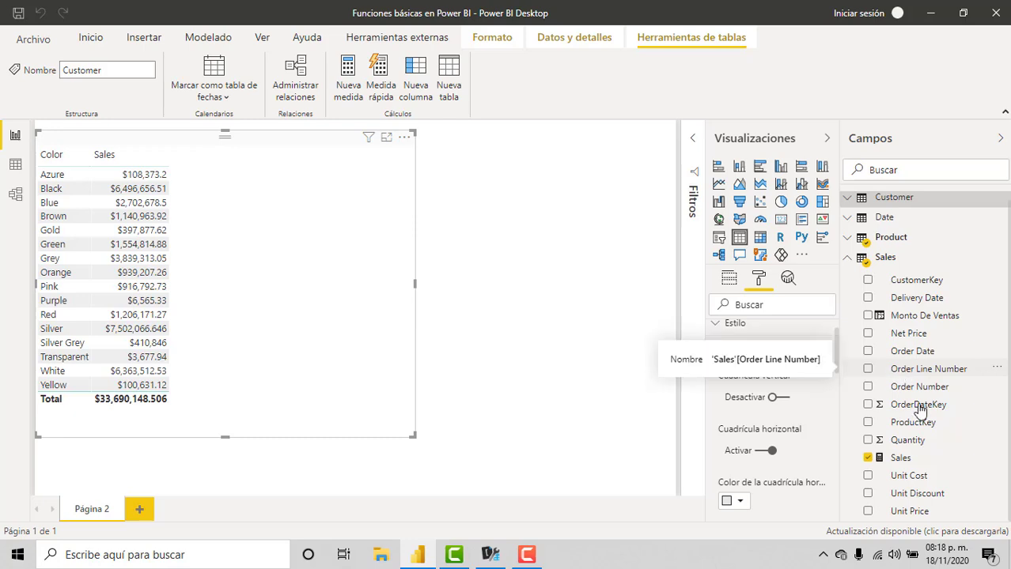
# Reduce the Sales measure's formula to SUMX( Sales, Sales[Quantity] ) by removing the unit price multiplication.
pyautogui.click(919, 461)
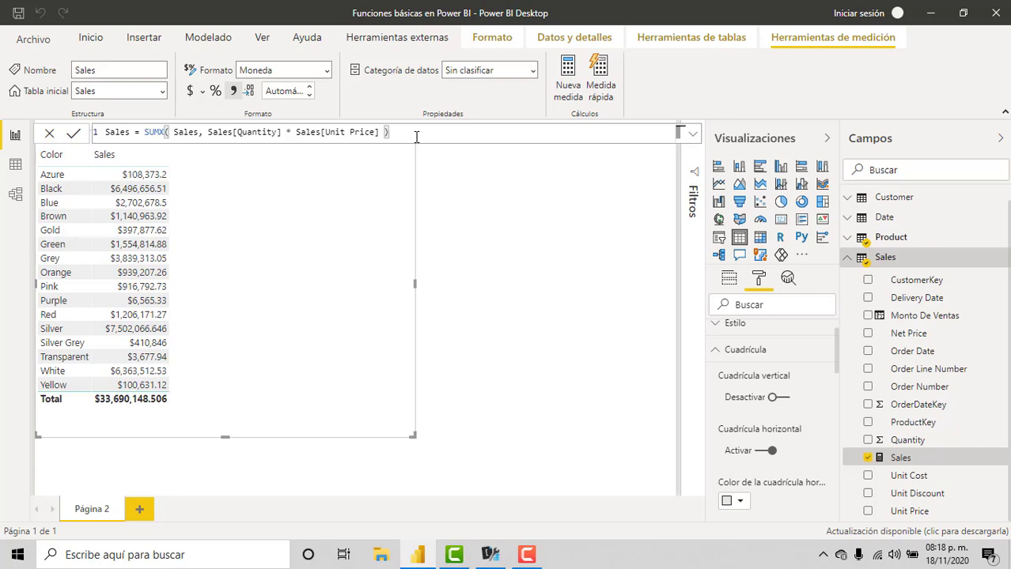
pyautogui.moveTo(389, 133); pyautogui.dragTo(287, 133)
pyautogui.press('BackSpace')
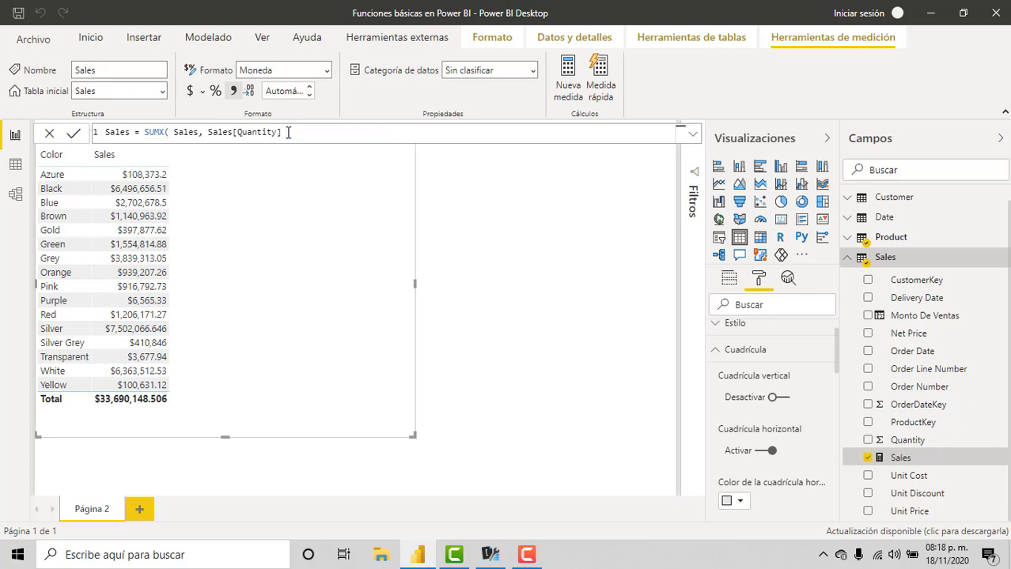
pyautogui.write(')')
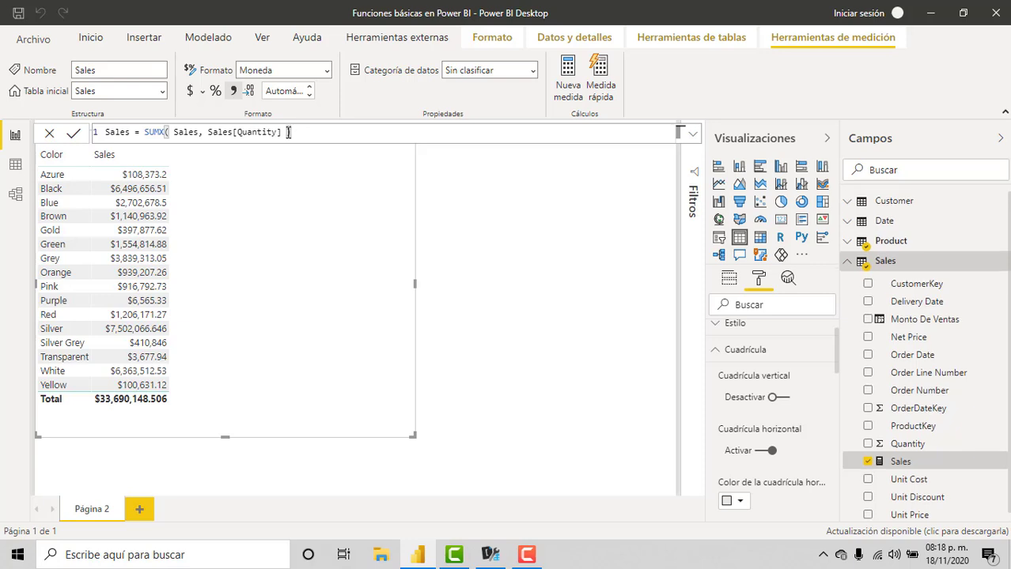
pyautogui.press('Return')
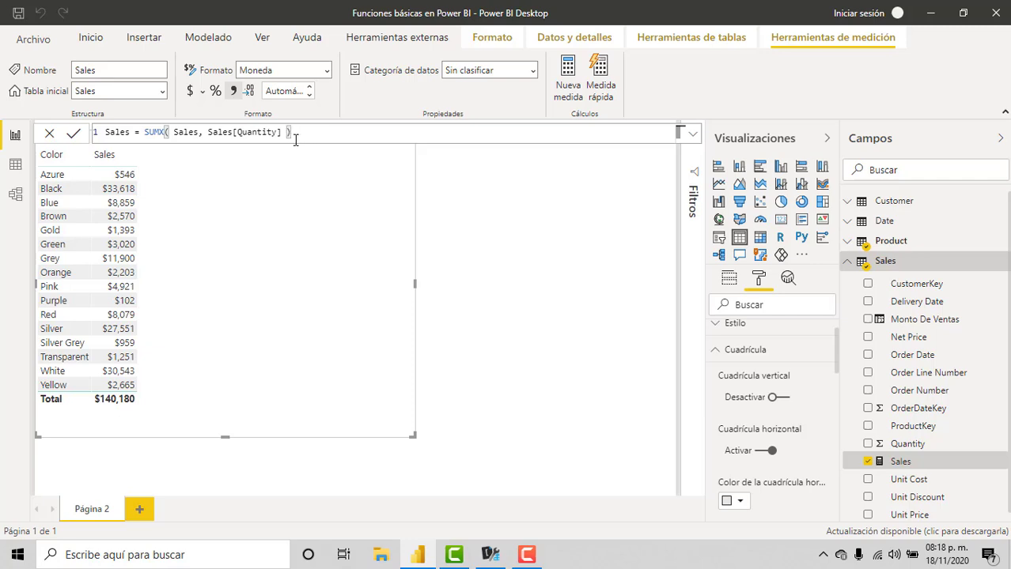
# Restore the Sales measure's formula to SUMX( Sales, Sales[Quantity] * Sales[Unit Price] ) and commit it.
pyautogui.write('* Sa')
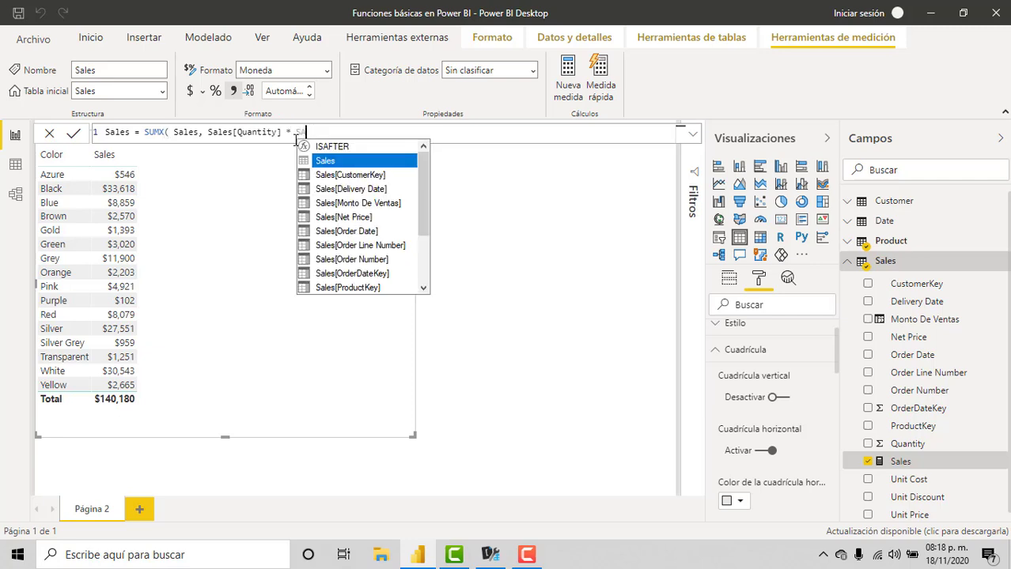
pyautogui.write('les[Uni')
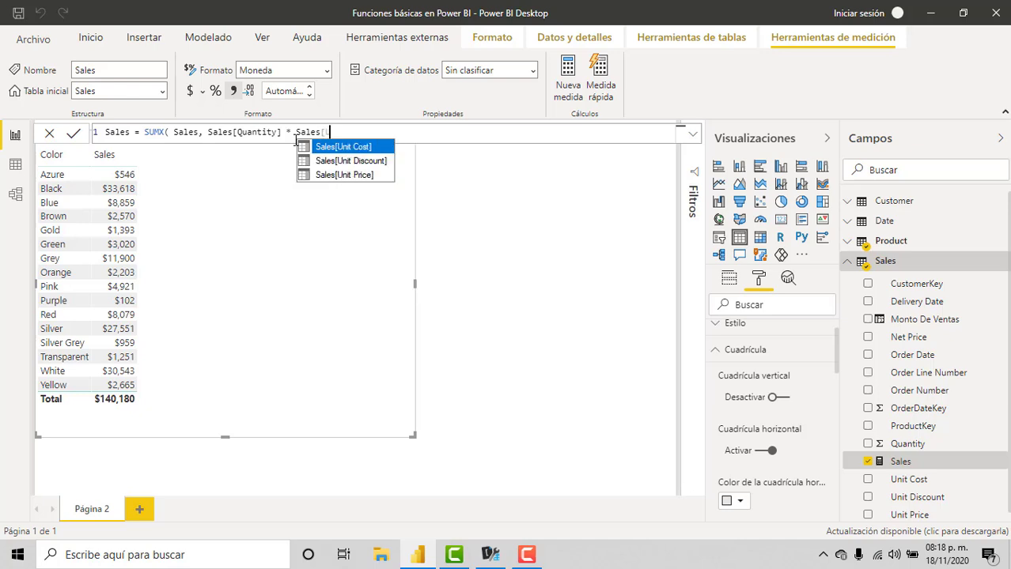
pyautogui.press('Down')
pyautogui.press('Down')
pyautogui.press('Tab')
pyautogui.write(')')
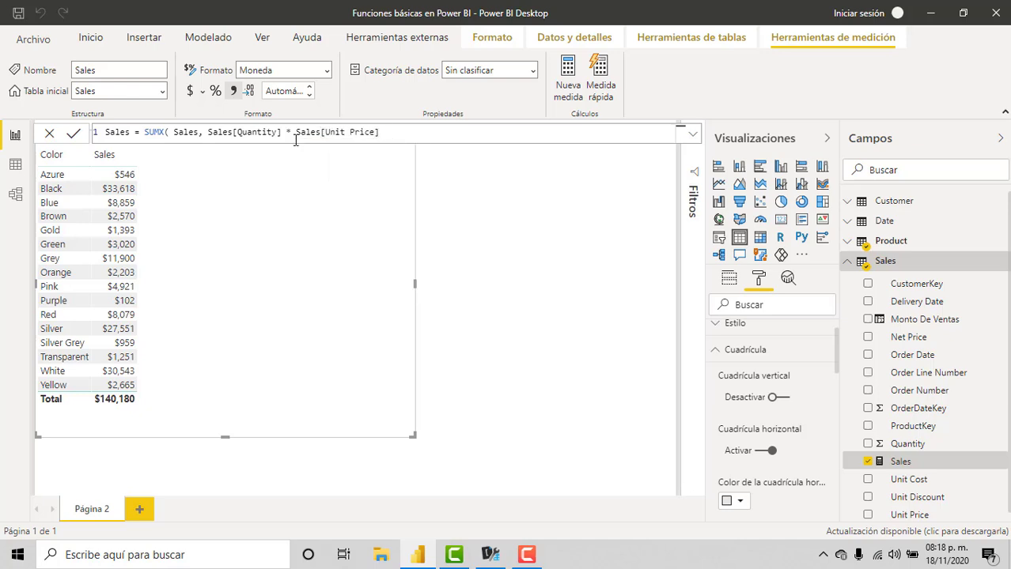
pyautogui.press('Return')
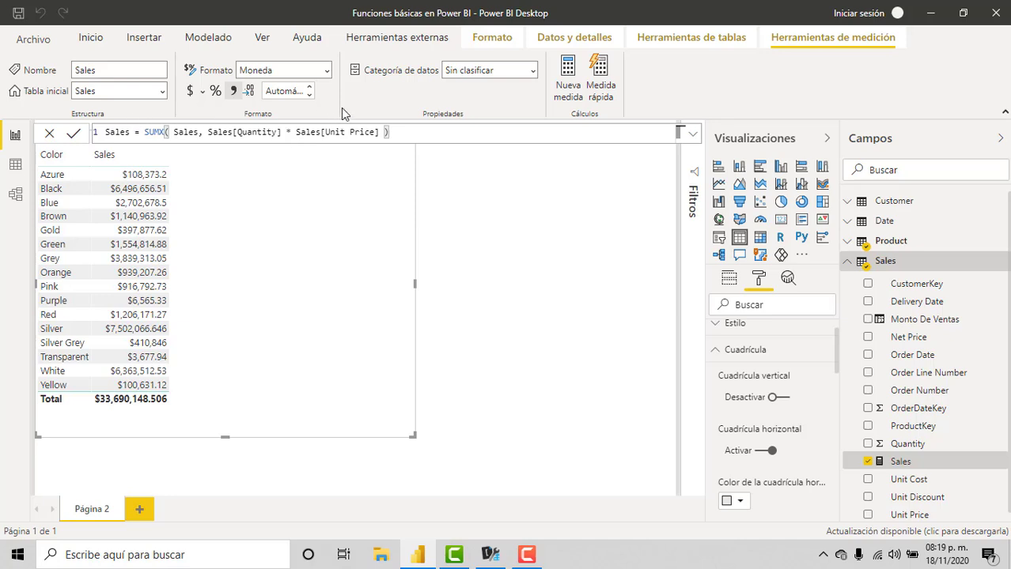
# Create a new measure in the Sales table named Big Sales and open its formula with SUMX.
pyautogui.click(567, 77)
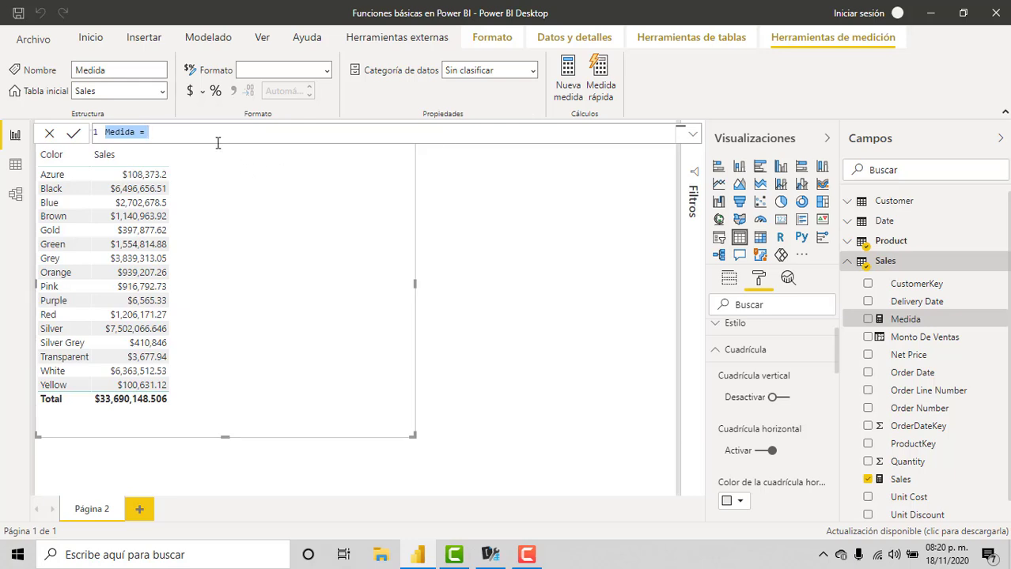
pyautogui.write('S')
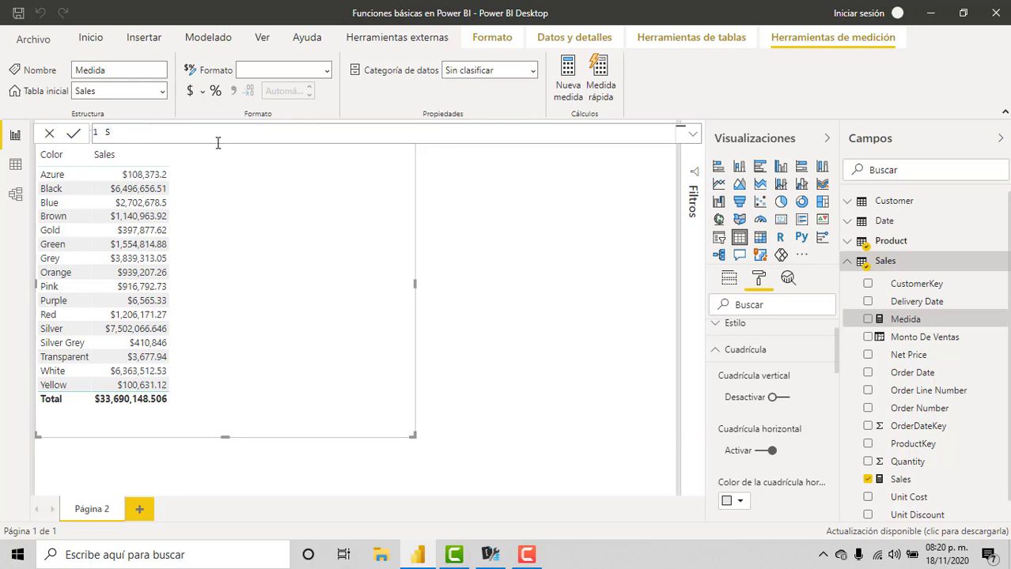
pyautogui.write('ales S')
pyautogui.press('BackSpace')
pyautogui.press('BackSpace')
pyautogui.press('BackSpace')
pyautogui.press('BackSpace')
pyautogui.press('BackSpace')
pyautogui.press('BackSpace')
pyautogui.press('BackSpace')
pyautogui.write('bIG')
pyautogui.press('BackSpace')
pyautogui.press('BackSpace')
pyautogui.press('BackSpace')
pyautogui.write('Big Sales = SUMX(')
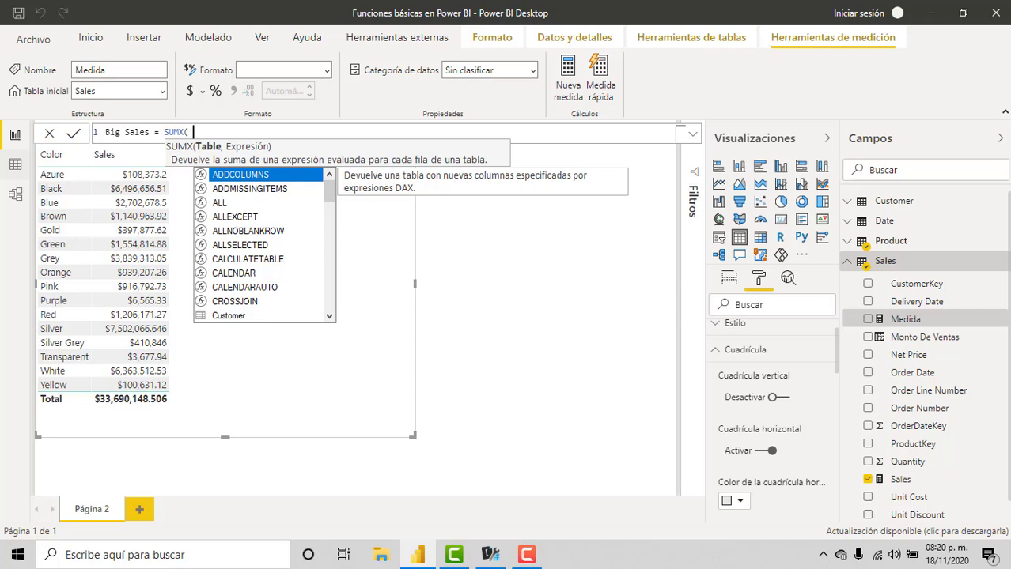
# Use FILTER( Sales, Sales[Quantity] > 2 ) as the table argument of the Big Sales SUMX function.
pyautogui.write('FILTER(')
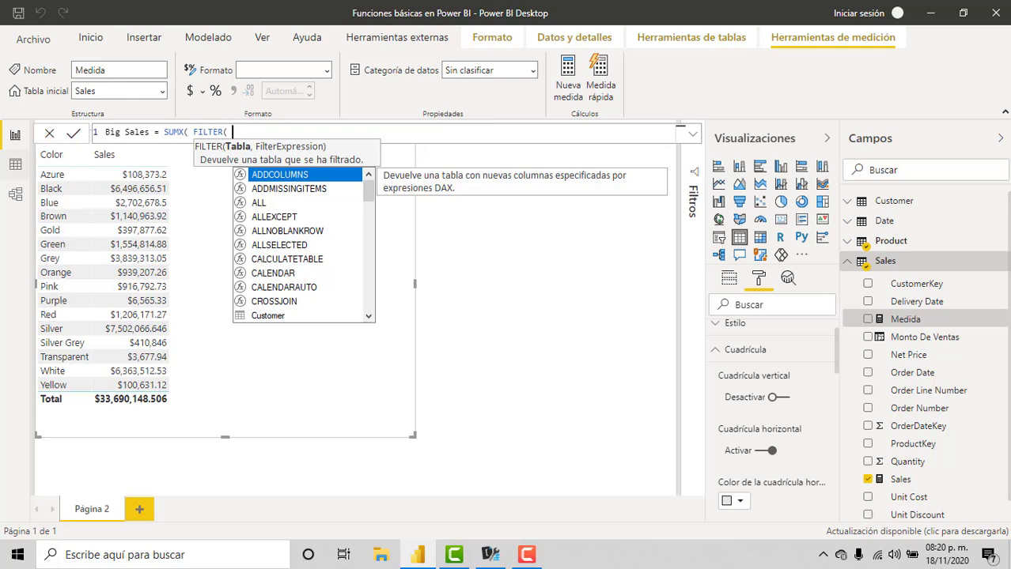
pyautogui.write('Sales,')
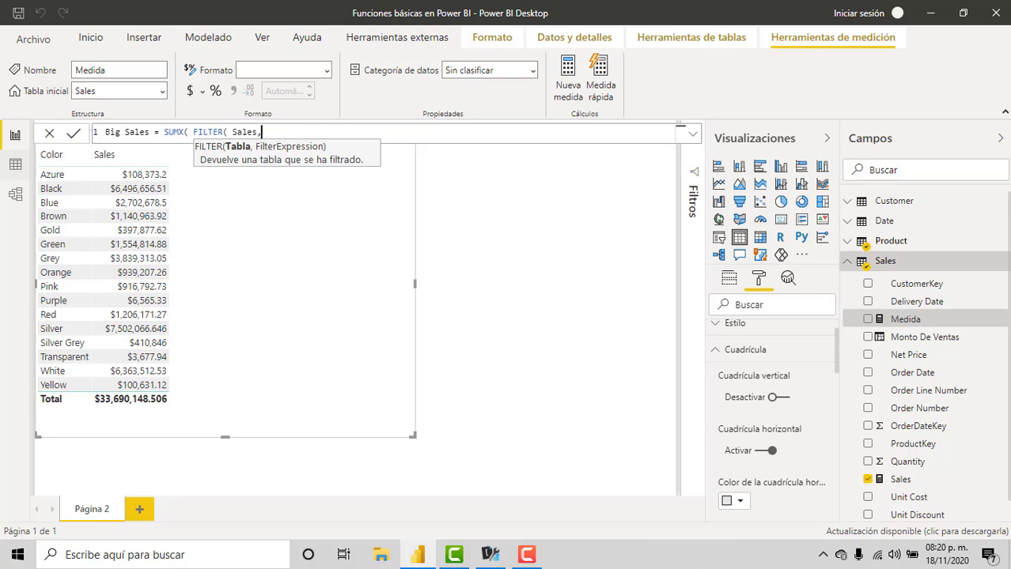
pyautogui.write(' Sales[')
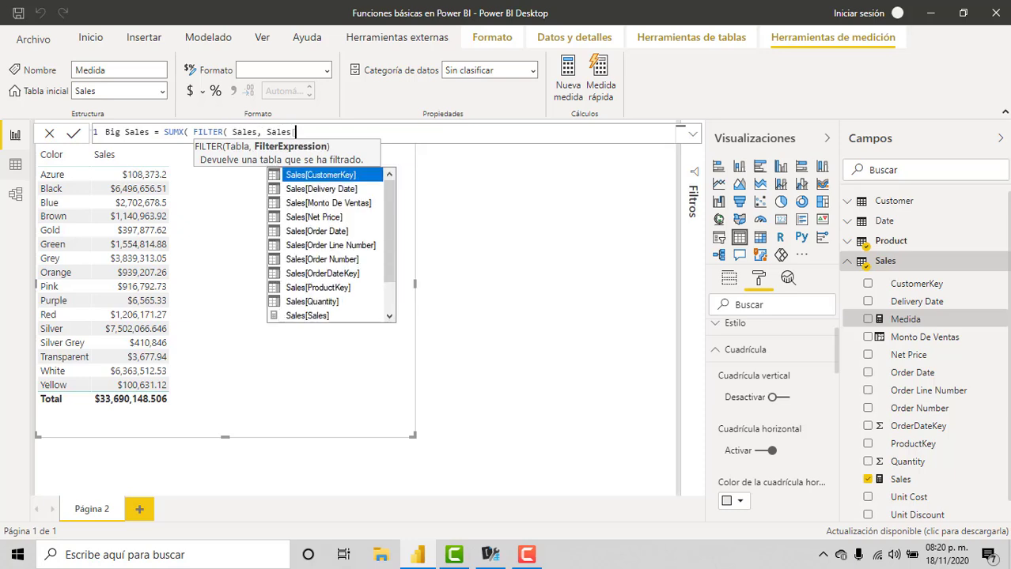
pyautogui.write('q')
pyautogui.press('Tab')
pyautogui.write('>')
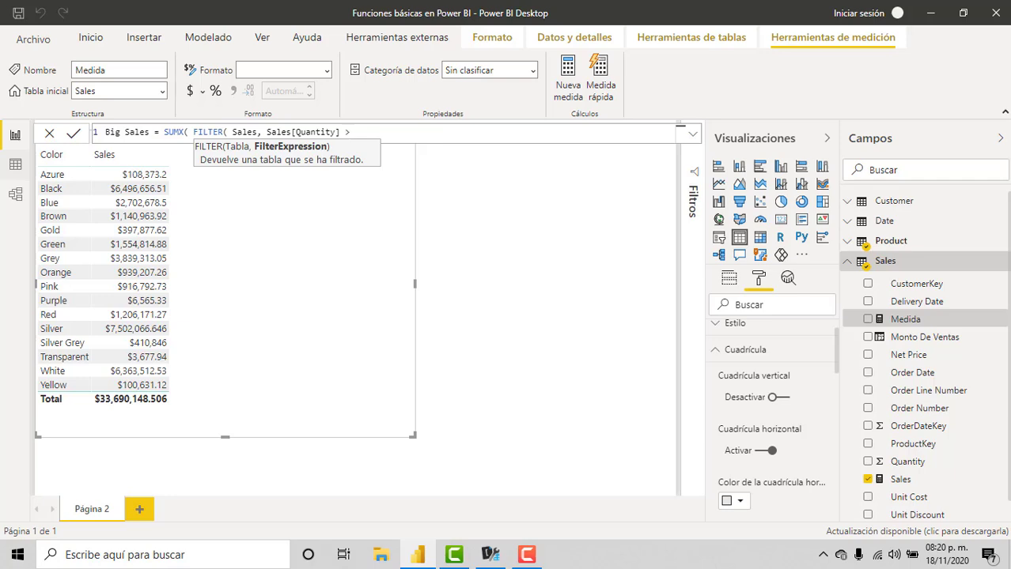
pyautogui.hotkey('alt', 'space')
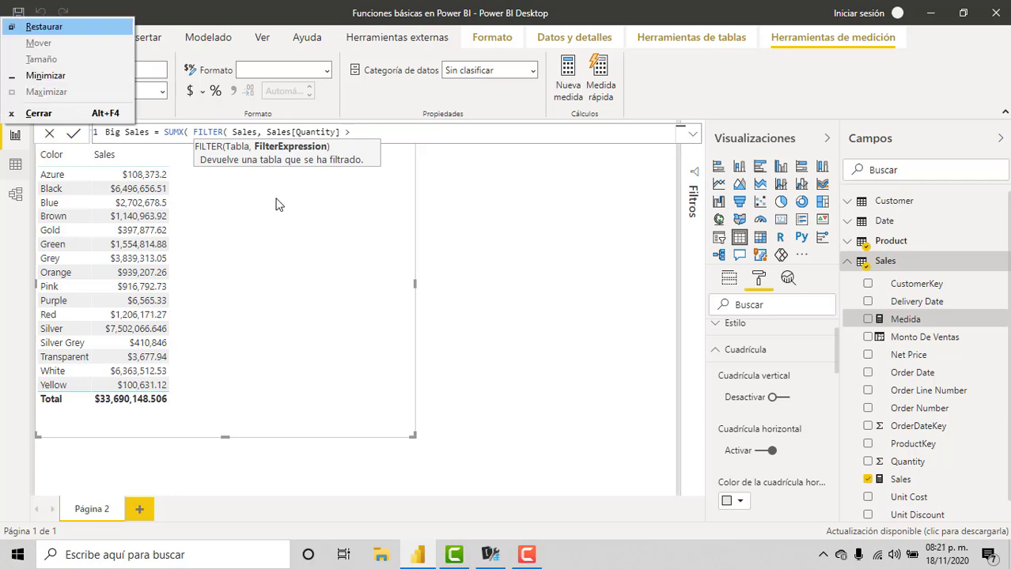
pyautogui.click(378, 131)
pyautogui.write('2')
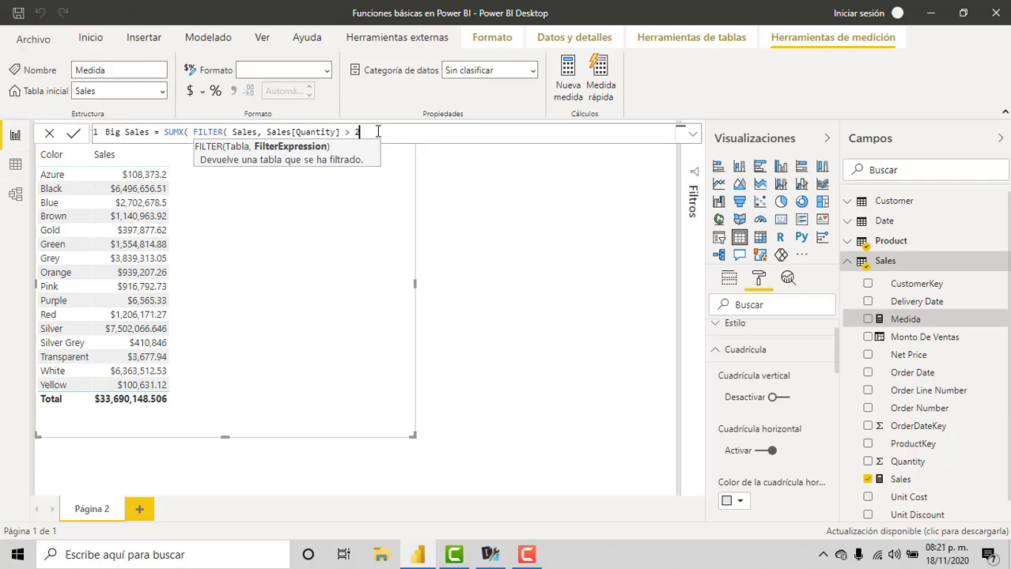
pyautogui.write(' )')
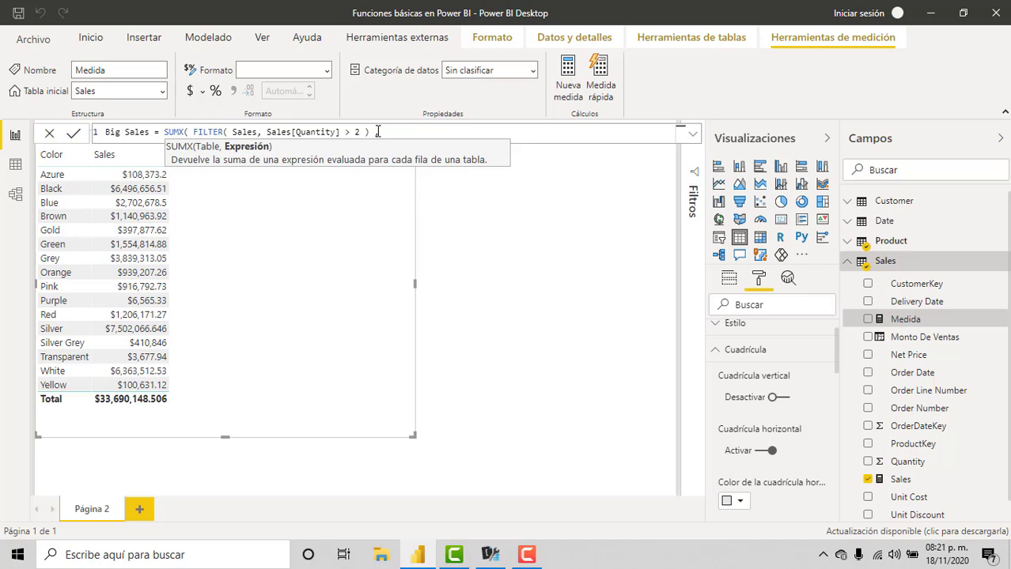
# Enter Sales[Quantity] * Sales[Quantity] as the expression argument of the Big Sales SUMX function.
pyautogui.write('Sales[')
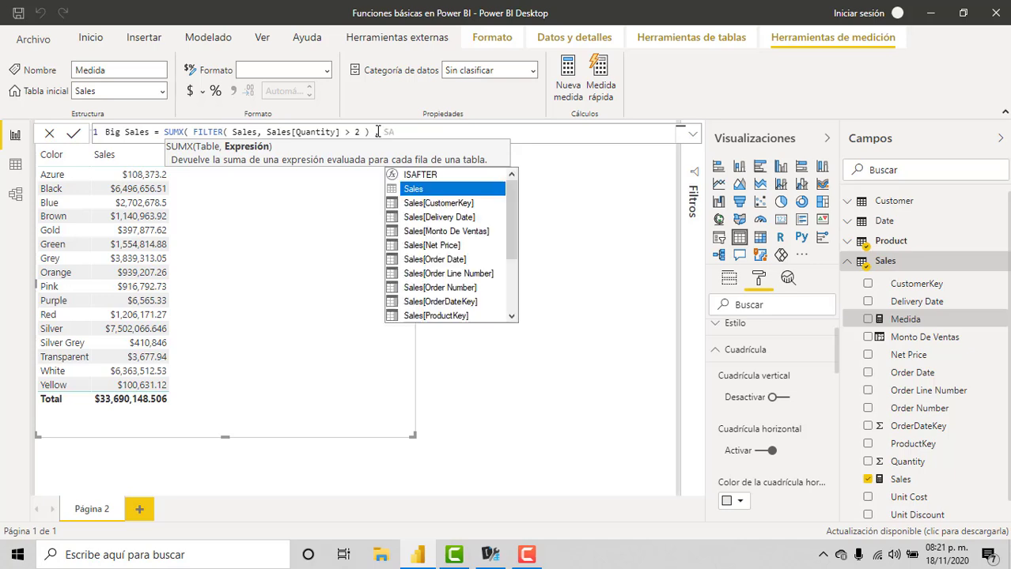
pyautogui.write('Quantity] ')
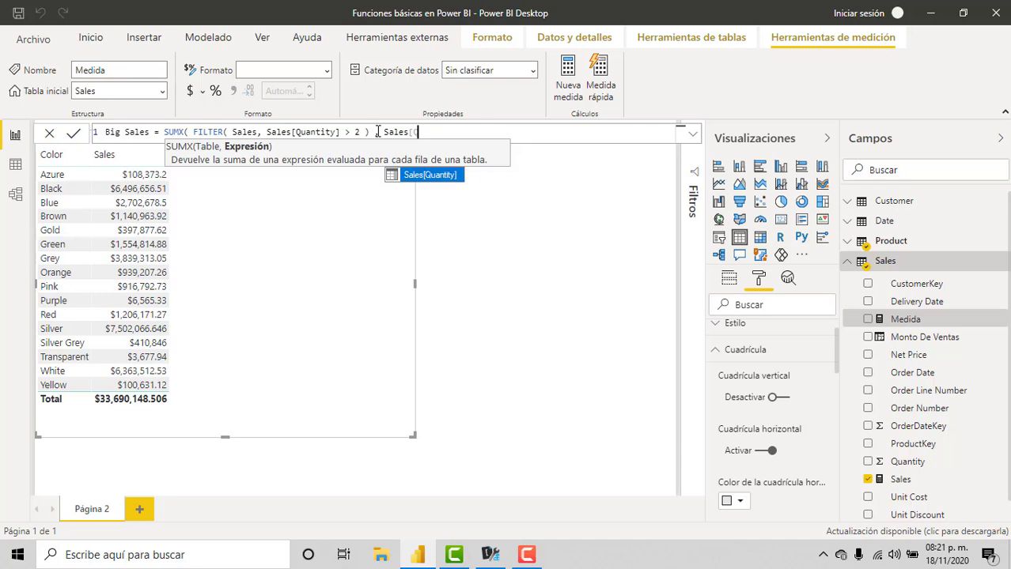
pyautogui.write('* Sales[Q')
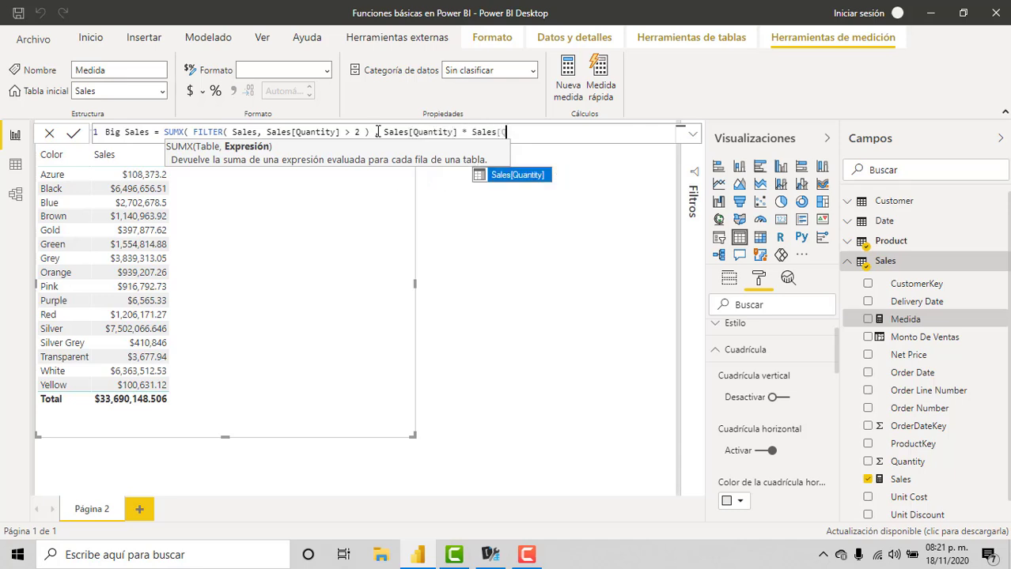
pyautogui.press('Tab')
pyautogui.write(')')
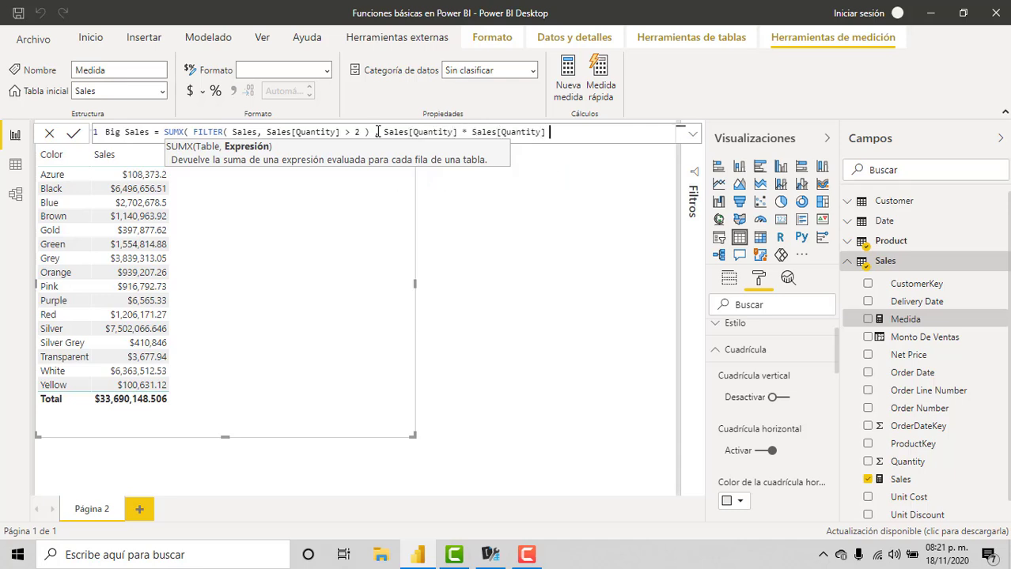
# Replace the second factor of the Big Sales expression with Sales[Unit Price] and close the SUMX function.
pyautogui.press('BackSpace')
pyautogui.press('BackSpace')
pyautogui.press('BackSpace')
pyautogui.press('BackSpace')
pyautogui.press('BackSpace')
pyautogui.press('BackSpace')
pyautogui.press('BackSpace')
pyautogui.press('BackSpace')
pyautogui.press('BackSpace')
pyautogui.press('BackSpace')
pyautogui.press('BackSpace')
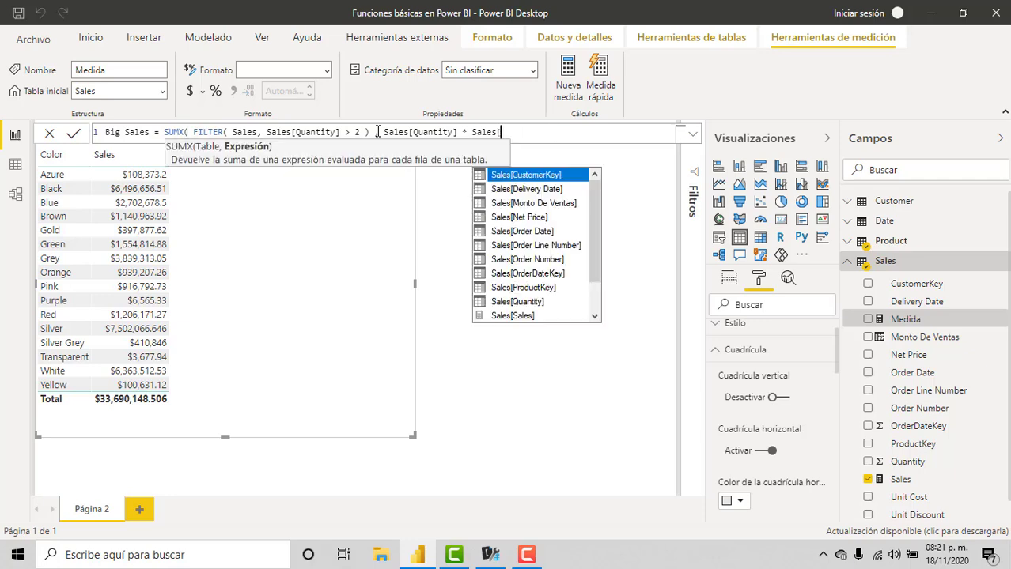
pyautogui.write('Uni')
pyautogui.press('Down')
pyautogui.press('Down')
pyautogui.press('Tab')
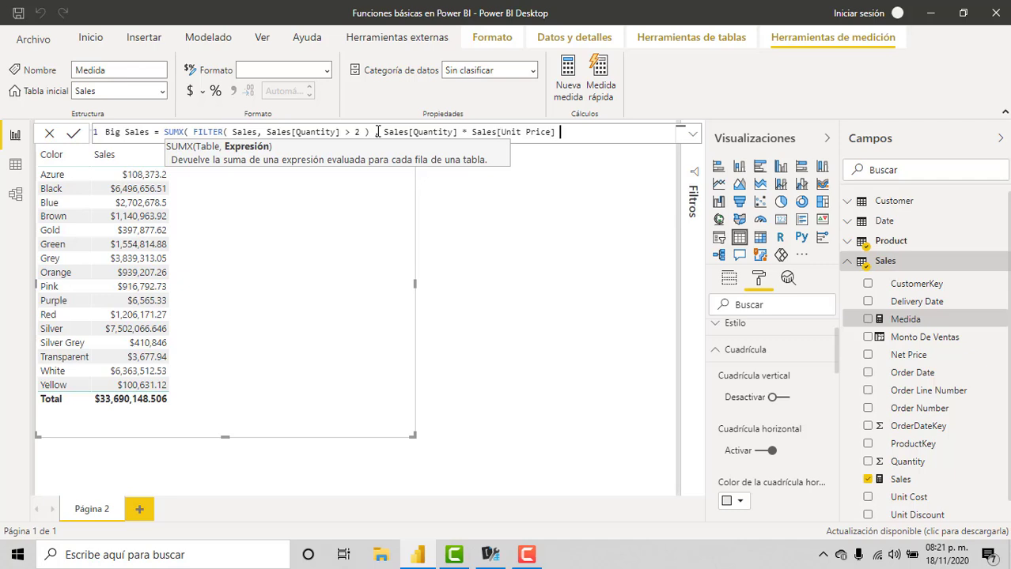
pyautogui.write(')')
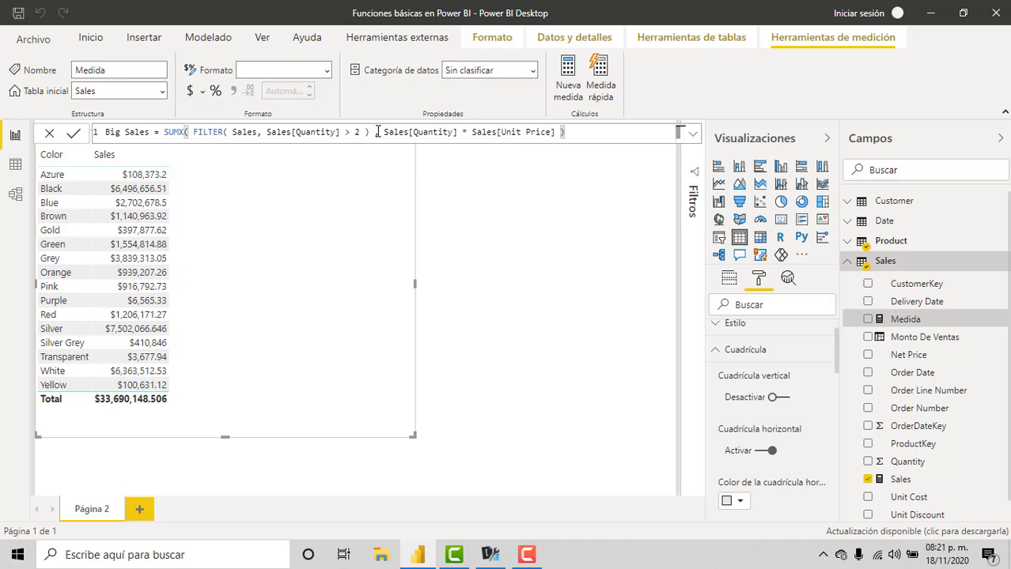
# Commit the Big Sales measure and add it to the table visual that lists Sales by Color.
pyautogui.press('Return')
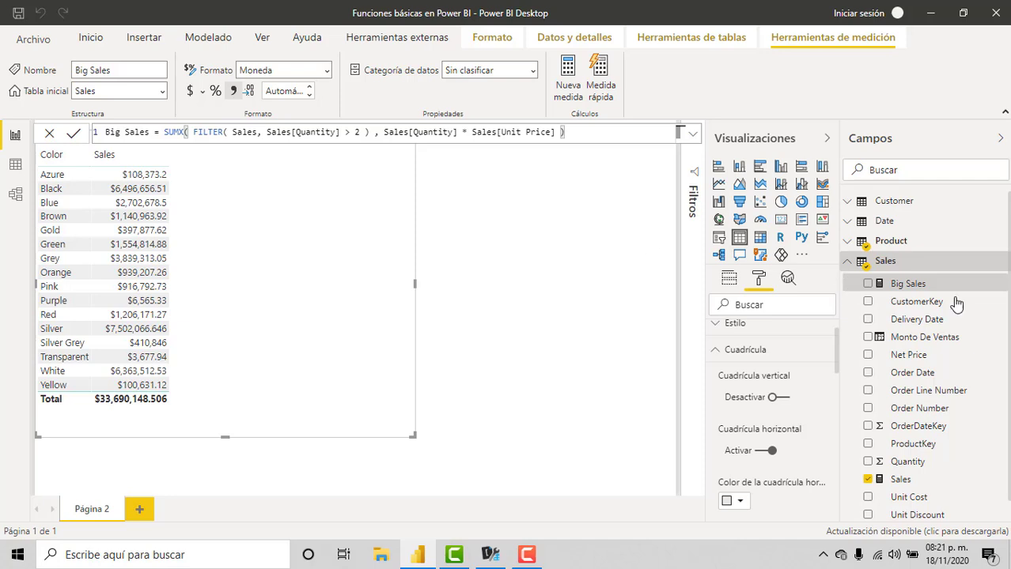
pyautogui.moveTo(575, 261); pyautogui.dragTo(387, 289)
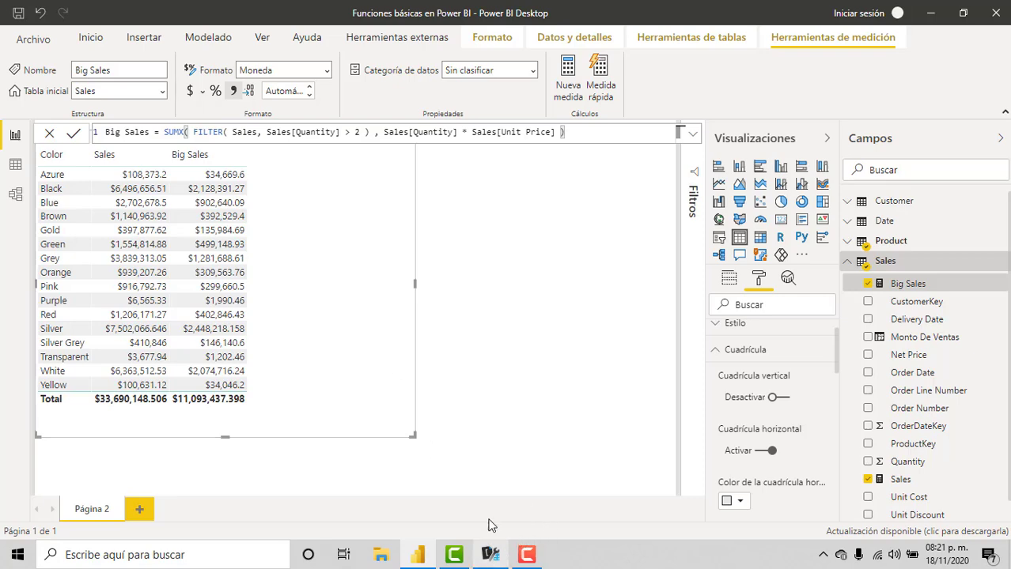
# Switch to DAX Studio and replace the FILTER line under EVALUATE with an ADDCOLUMNS( call containing a nested FILTER(.
pyautogui.click(490, 555)
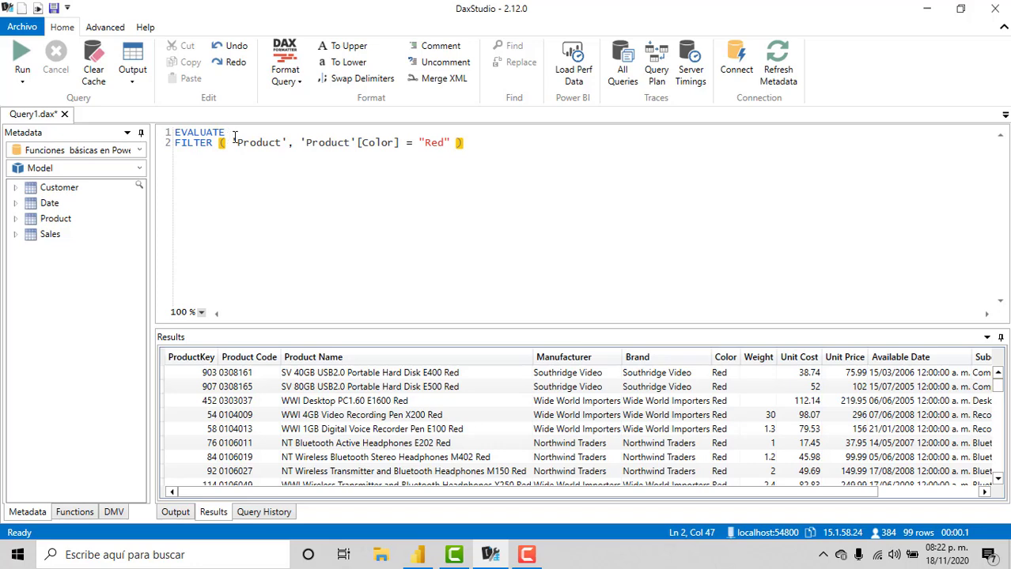
pyautogui.keyDown('shift'); pyautogui.click(170, 144); pyautogui.keyUp('shift')
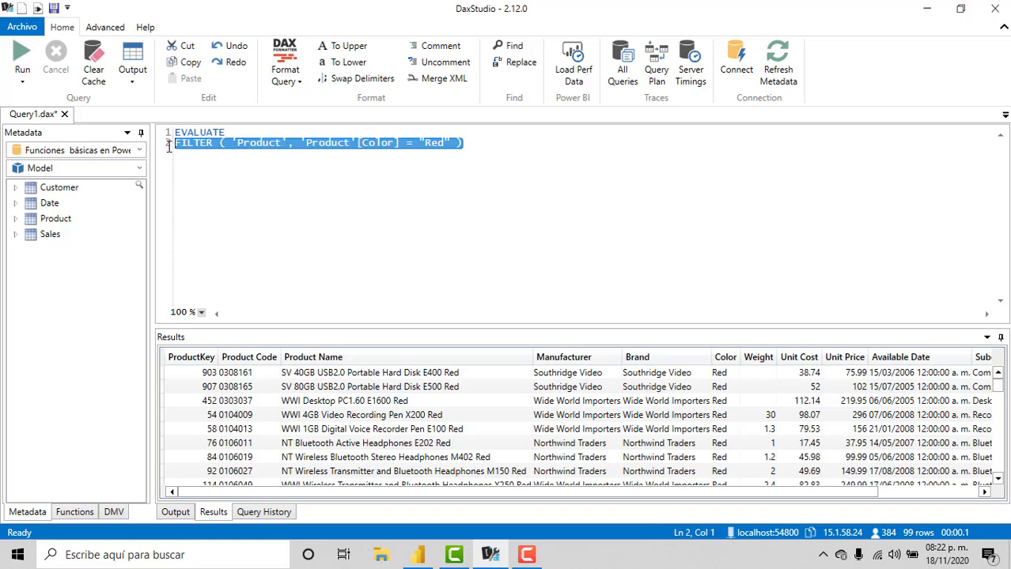
pyautogui.press('Delete')
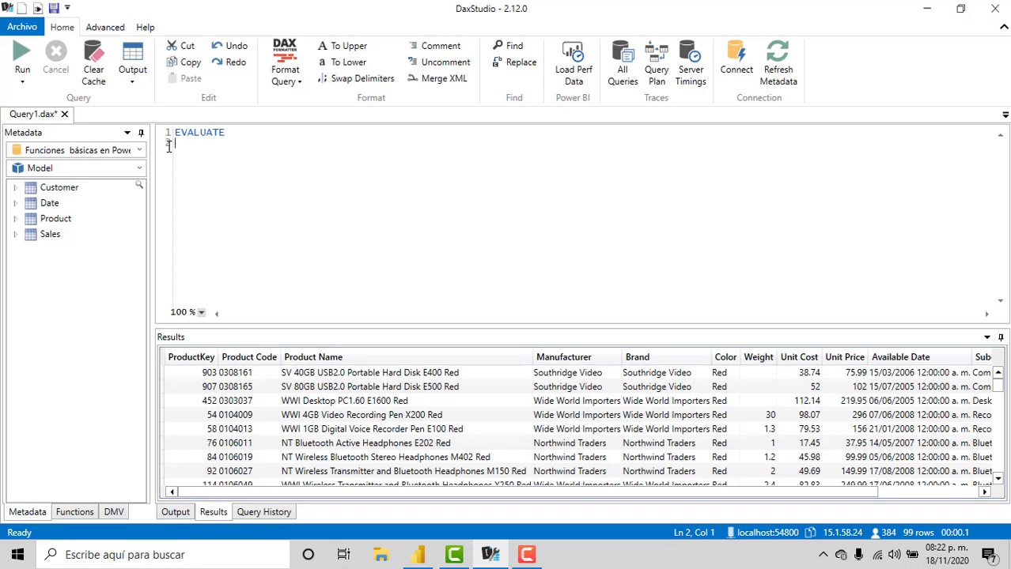
pyautogui.write('ADDCOLUMNS(')
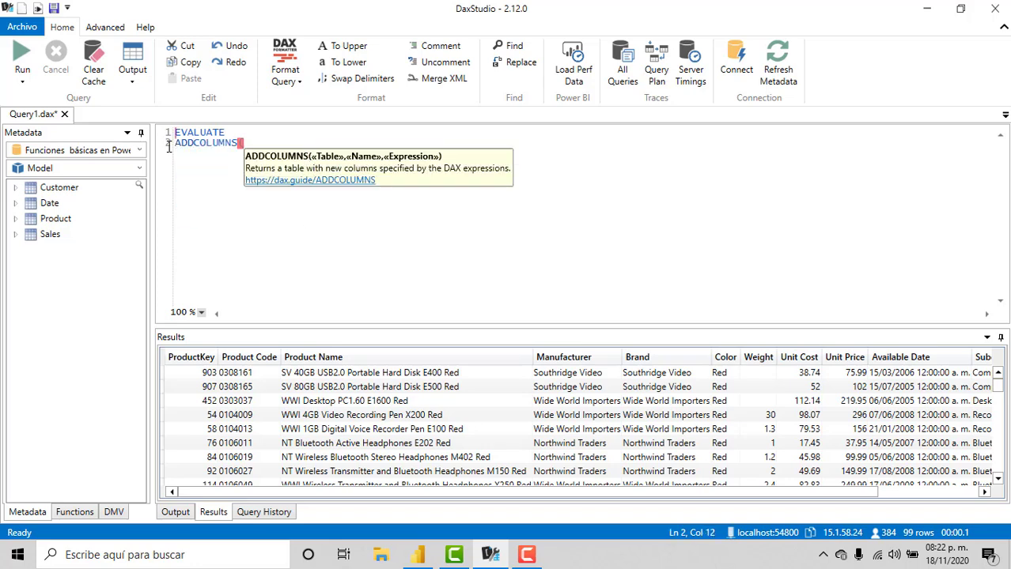
pyautogui.press('Return')
pyautogui.write('F')
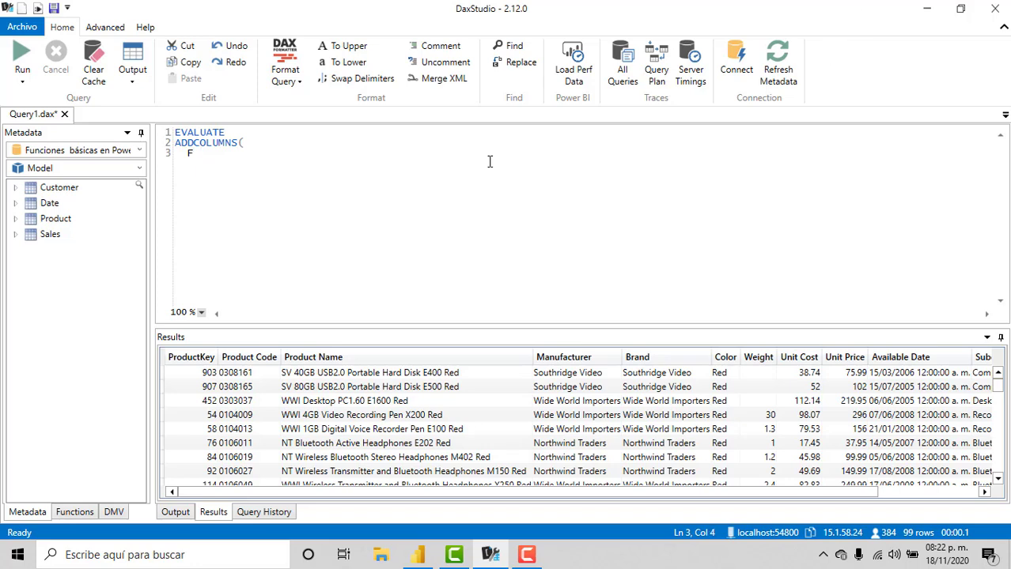
pyautogui.write('ILTER(')
pyautogui.press('Return')
pyautogui.write('VAL')
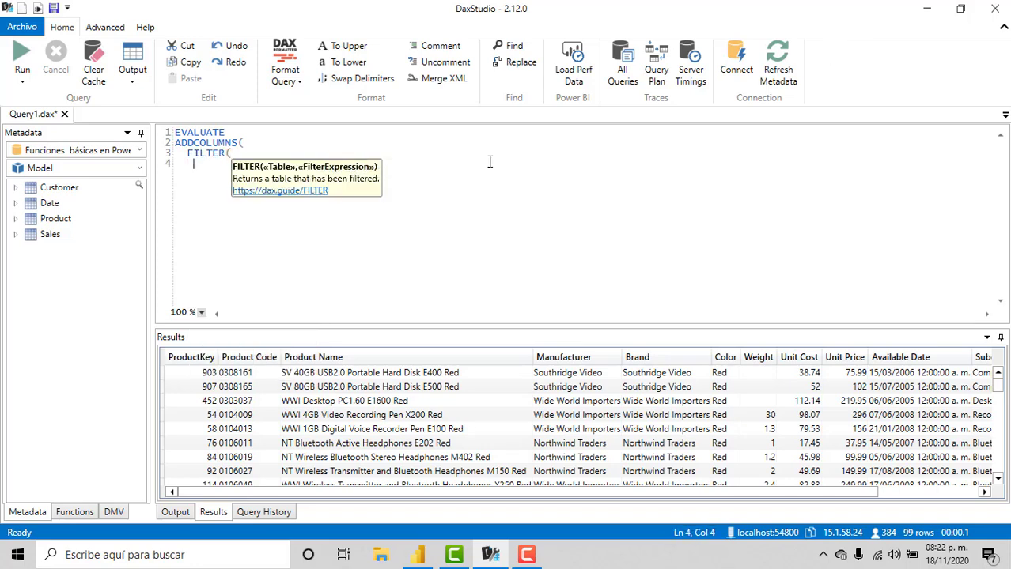
pyautogui.write('UES(')
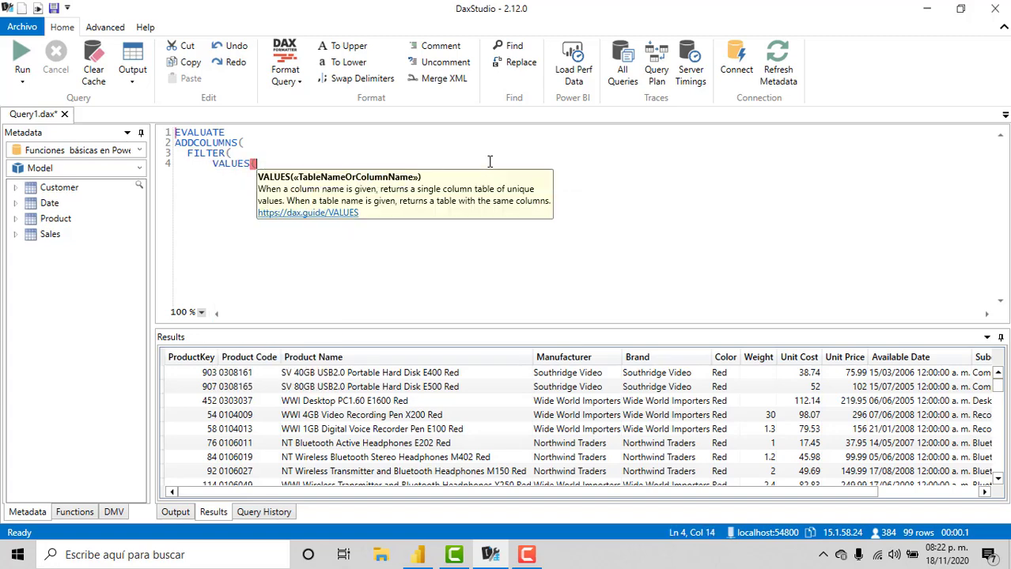
pyautogui.press('BackSpace')
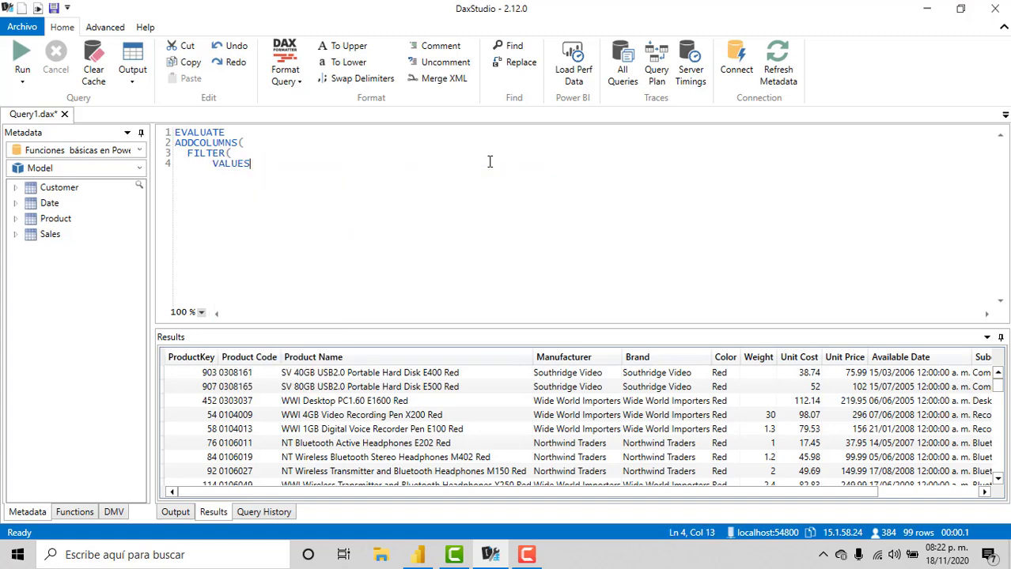
pyautogui.press('BackSpace')
pyautogui.press('BackSpace')
pyautogui.press('BackSpace')
pyautogui.press('BackSpace')
pyautogui.press('BackSpace')
pyautogui.press('BackSpace')
pyautogui.write('SA')
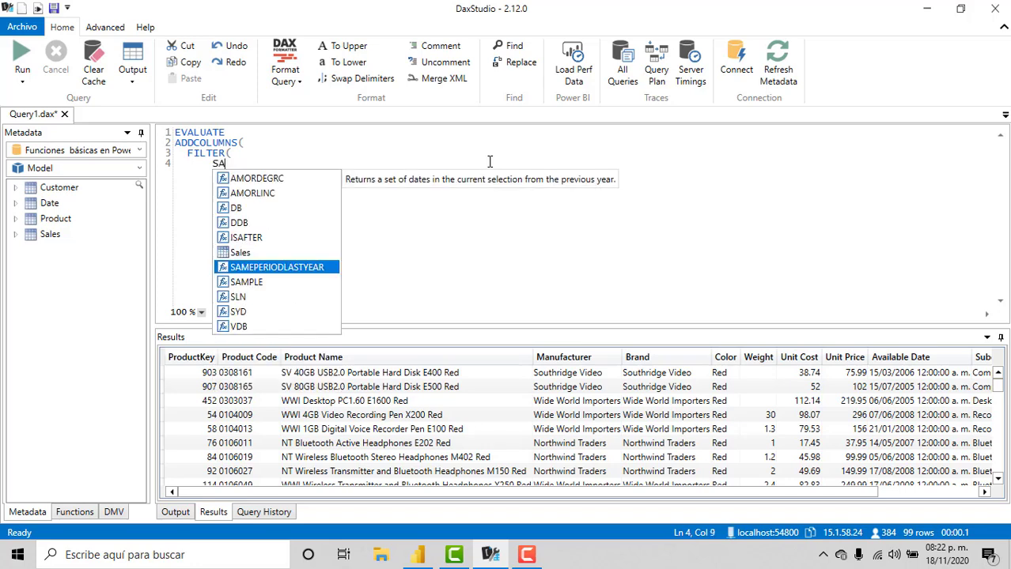
pyautogui.write('les, ')
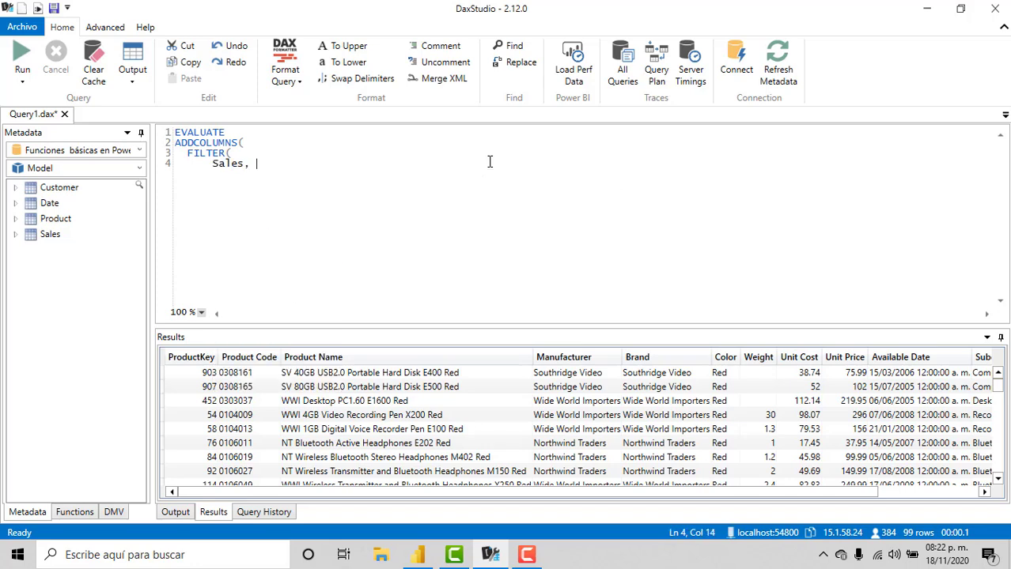
pyautogui.write('SA')
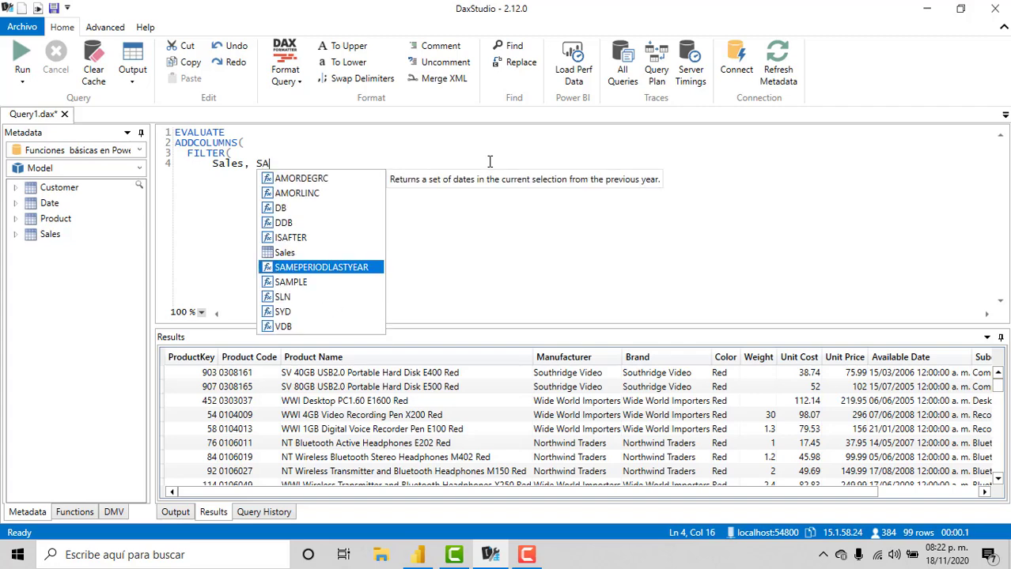
pyautogui.press('BackSpace')
pyautogui.press('BackSpace')
pyautogui.press('BackSpace')
pyautogui.press('BackSpace')
pyautogui.press('BackSpace')
pyautogui.press('BackSpace')
pyautogui.press('BackSpace')
pyautogui.press('BackSpace')
pyautogui.press('BackSpace')
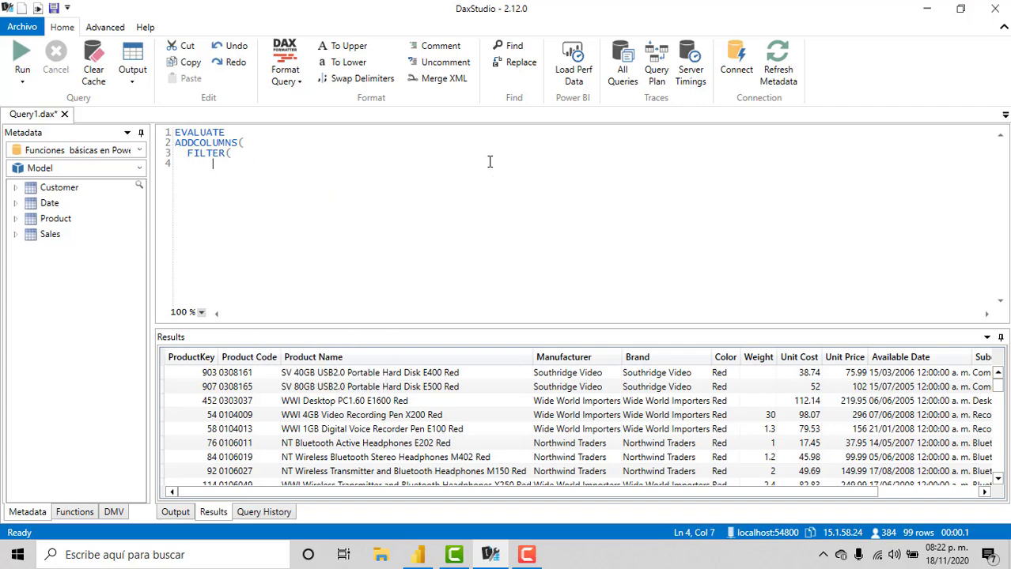
# Enter 'Product' as the table argument of the nested FILTER function.
pyautogui.write('PRO')
pyautogui.press('Tab')
pyautogui.write('[')
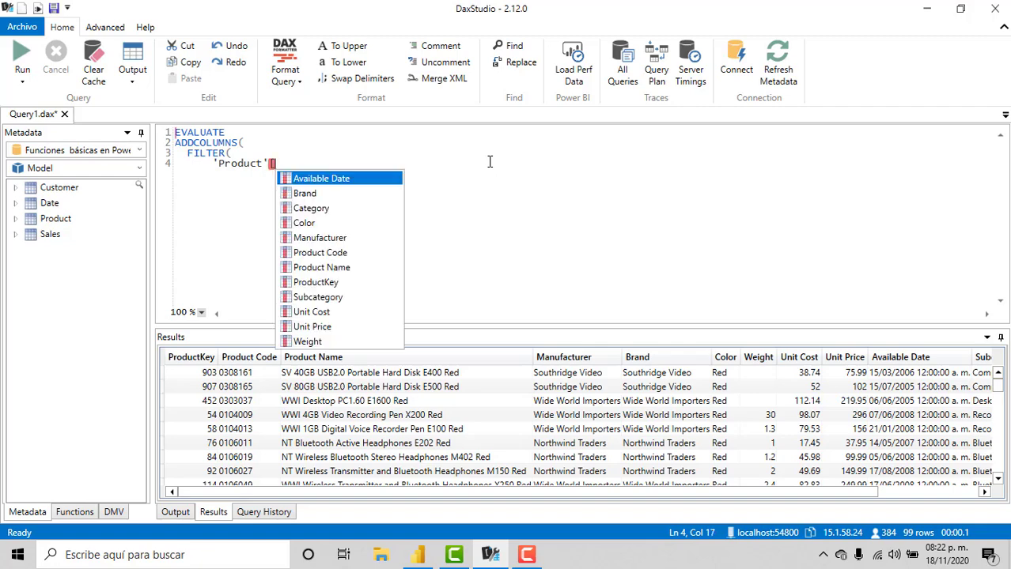
pyautogui.write('Colo')
pyautogui.press('BackSpace')
pyautogui.press('BackSpace')
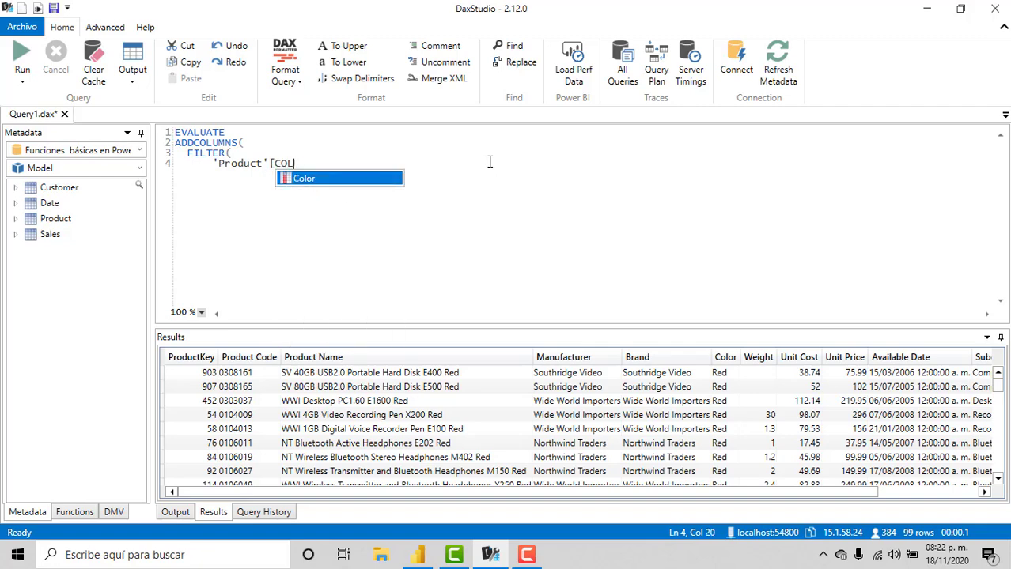
pyautogui.press('BackSpace')
pyautogui.press('BackSpace')
pyautogui.press('BackSpace')
# Add the condition 'Product'[Color] = "Red" to the FILTER function and close it.
pyautogui.write(', PRO')
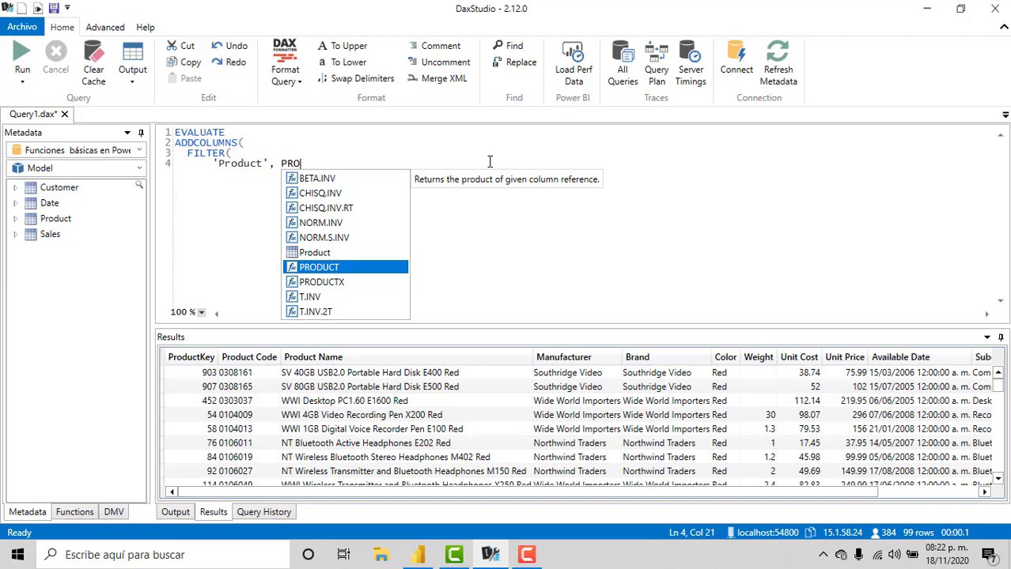
pyautogui.press('Tab')
pyautogui.write('[COLO')
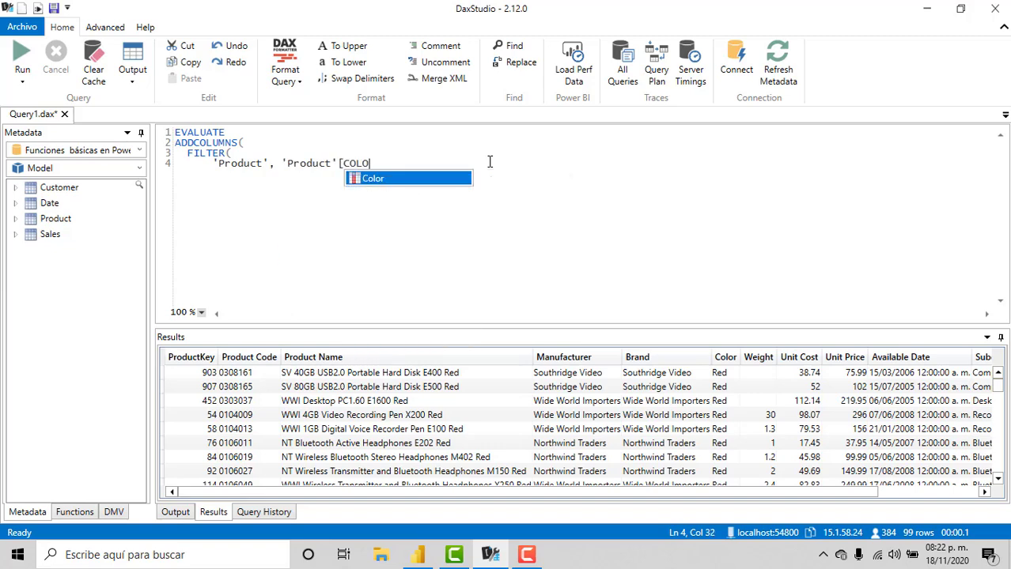
pyautogui.press('Tab')
pyautogui.write('= ')
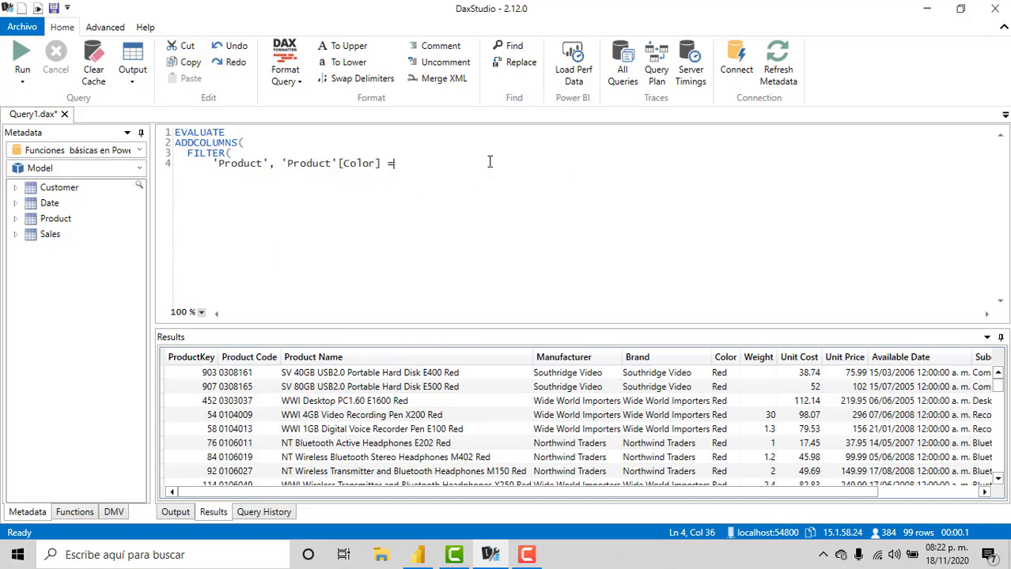
pyautogui.write('"RED')
pyautogui.press('BackSpace')
pyautogui.press('BackSpace')
pyautogui.write('ed" ),')
pyautogui.press('Return')
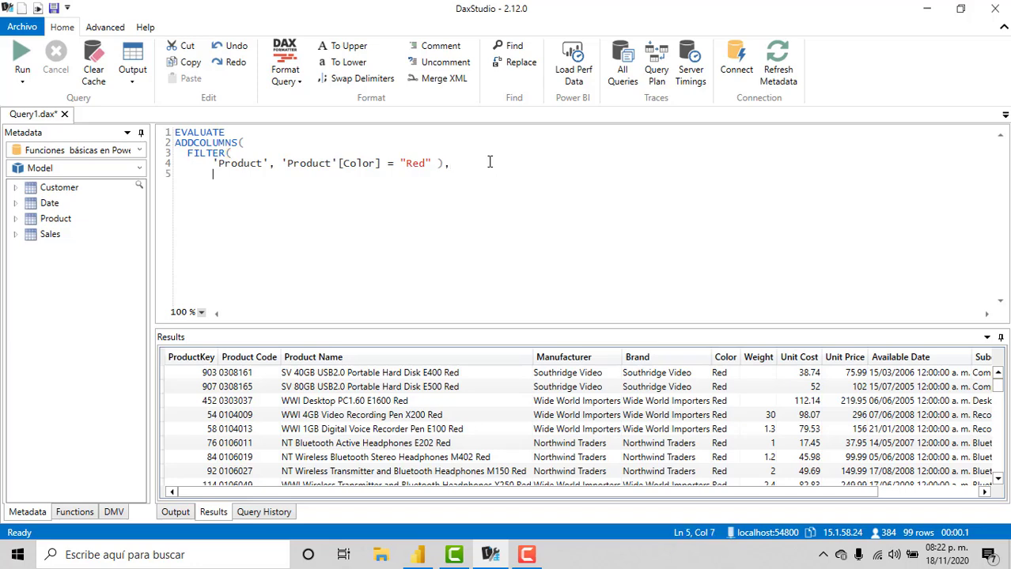
# Add a column named "Ventas" that returns the [Sales] measure and close the ADDCOLUMNS function.
pyautogui.write('"Ventas"')
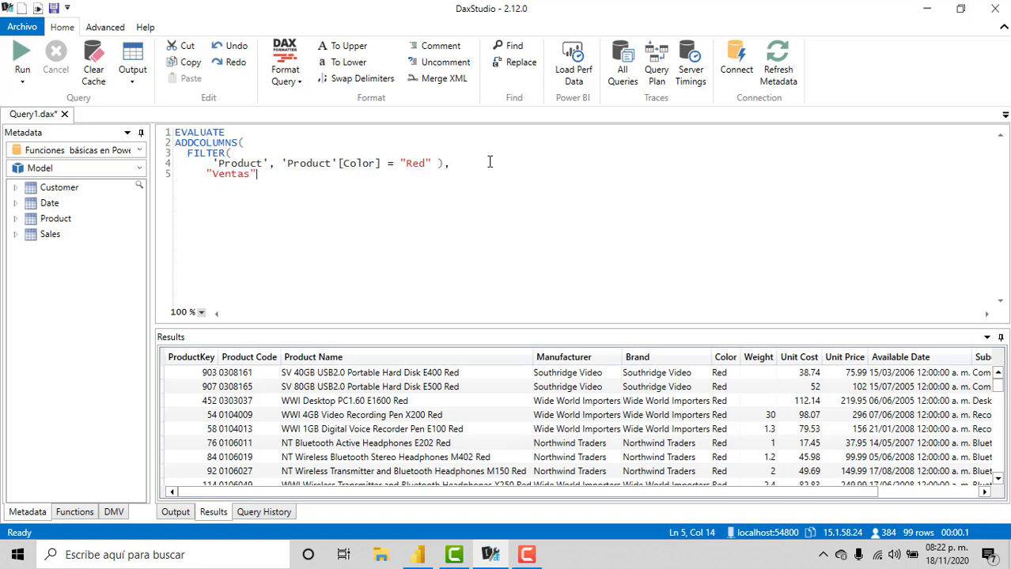
pyautogui.write(', [')
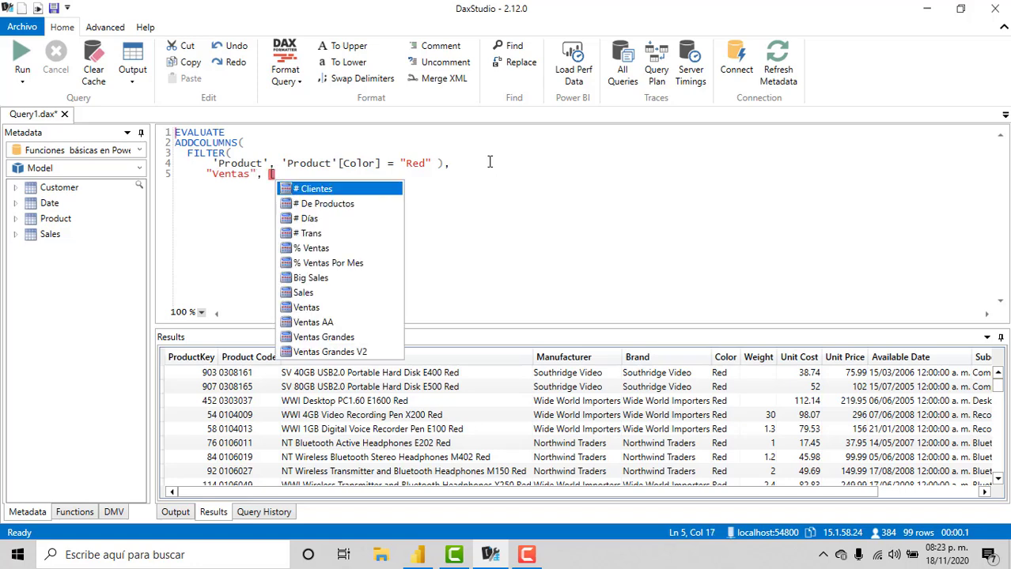
pyautogui.press('Down')
pyautogui.press('Down')
pyautogui.press('Down')
pyautogui.press('Down')
pyautogui.press('Down')
pyautogui.press('Down')
pyautogui.press('Down')
pyautogui.press('Down')
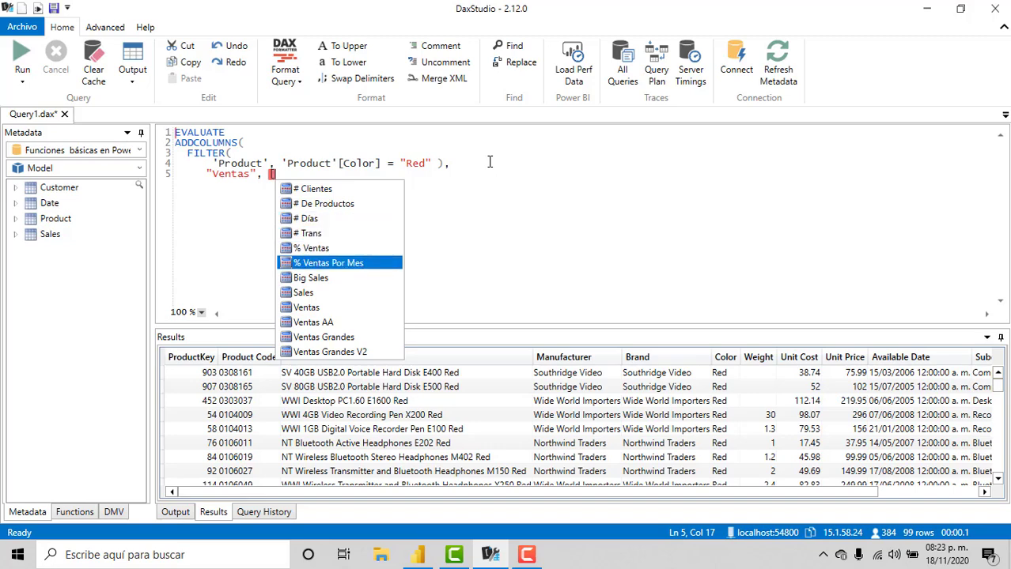
pyautogui.press('Up')
pyautogui.press('Return')
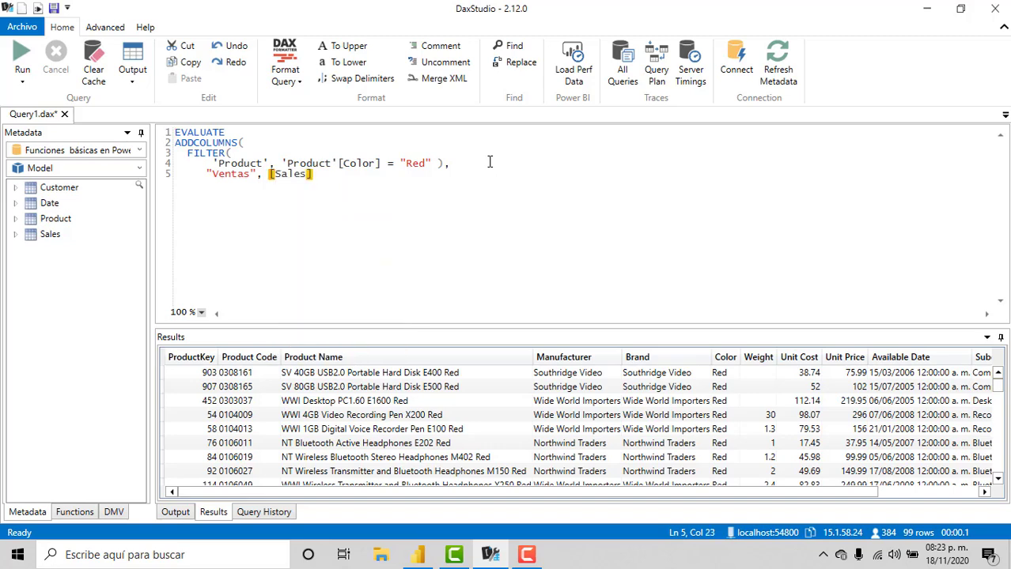
pyautogui.write(')')
# Format and run the whole ADDCOLUMNS query, and view the Ventas column in the results.
pyautogui.hotkey('ctrl', 'a')
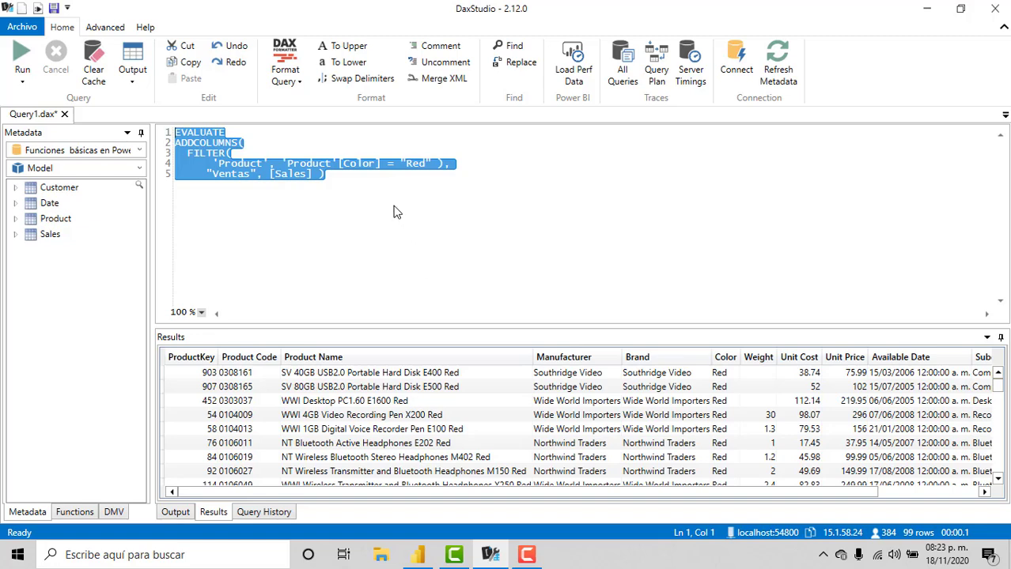
pyautogui.press('F6')
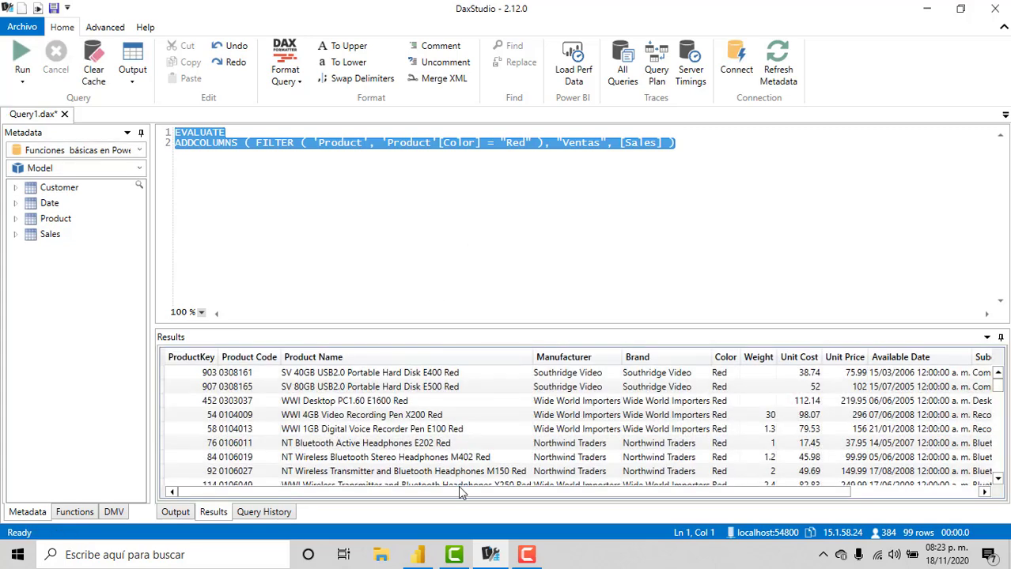
pyautogui.moveTo(463, 491); pyautogui.dragTo(846, 533)
pyautogui.moveTo(769, 520); pyautogui.dragTo(904, 490)
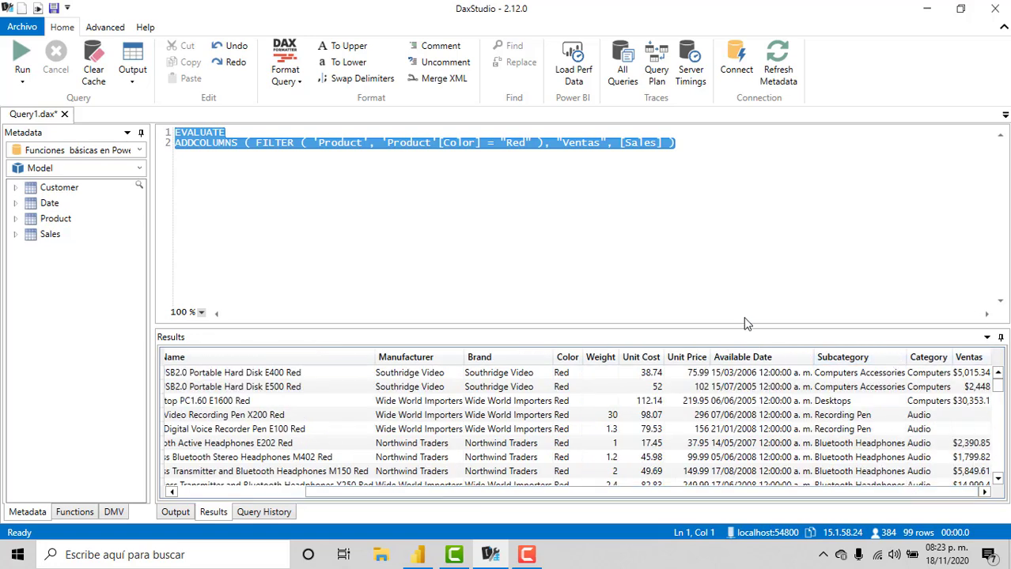
pyautogui.click(323, 159)
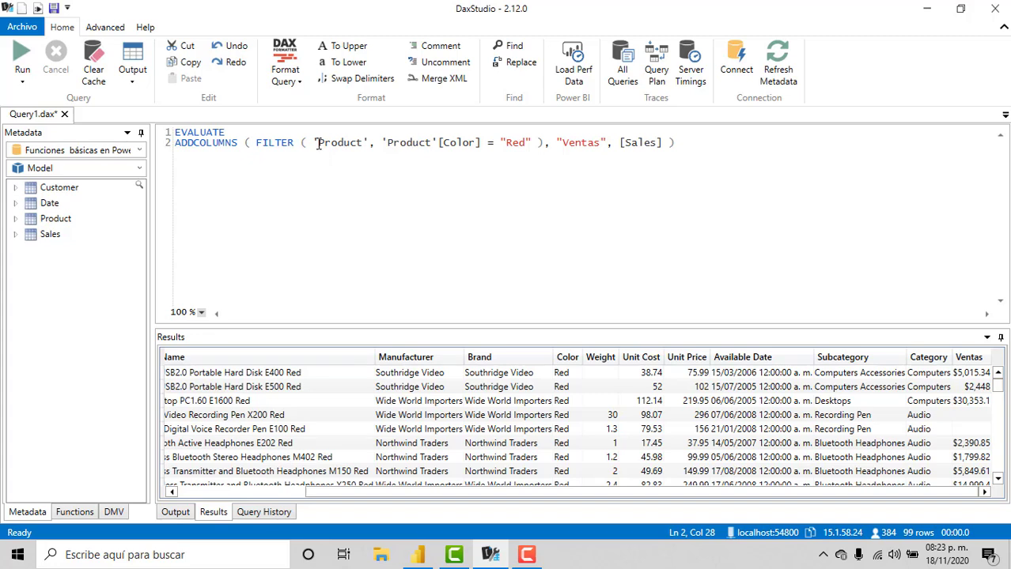
# Replace the FILTER function's table argument with VALUES('Product'[Color] ) in the ADDCOLUMNS query.
pyautogui.click(314, 143)
pyautogui.write('values(')
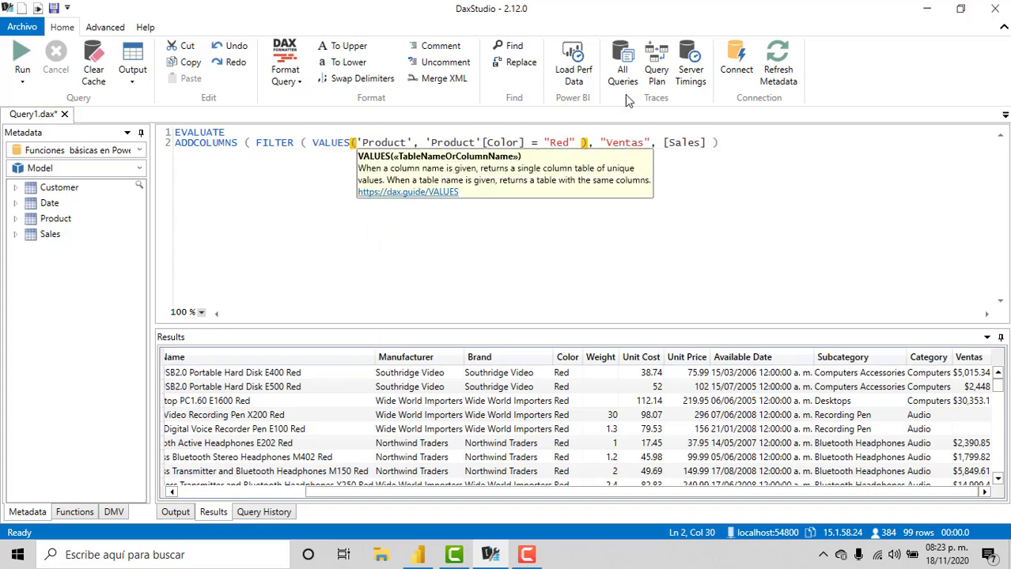
pyautogui.click(414, 142)
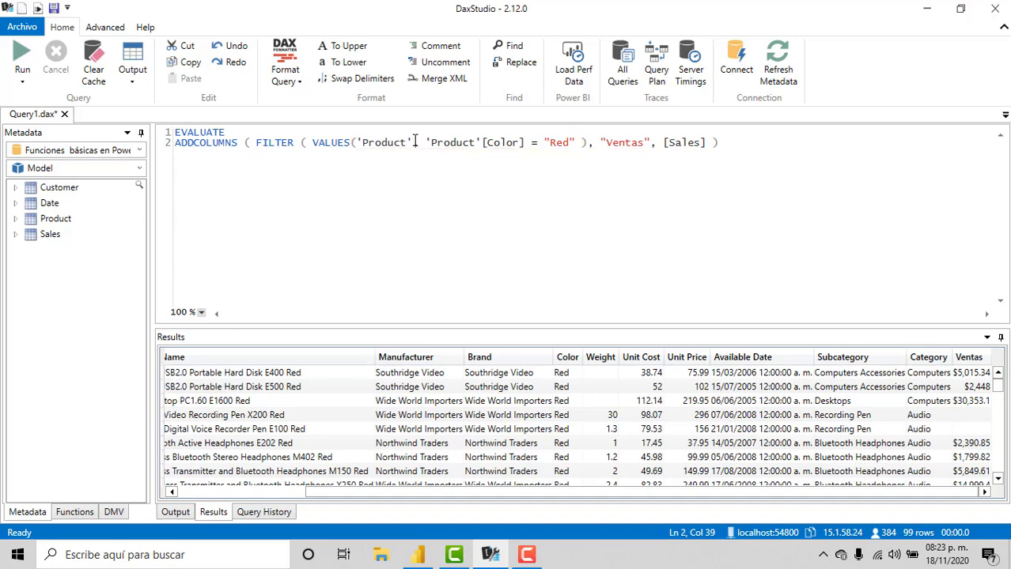
pyautogui.write('[co')
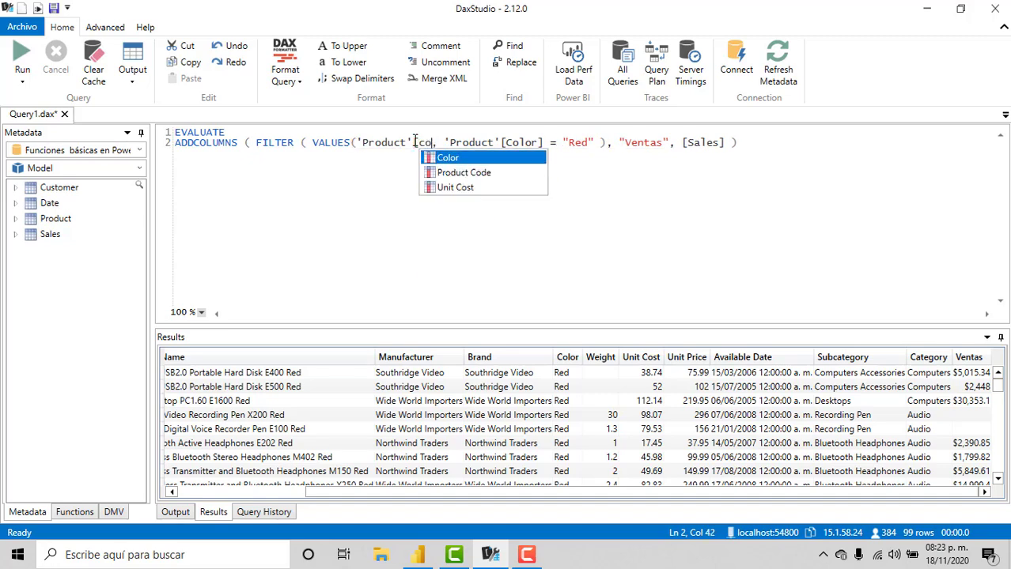
pyautogui.press('Tab')
pyautogui.write(')')
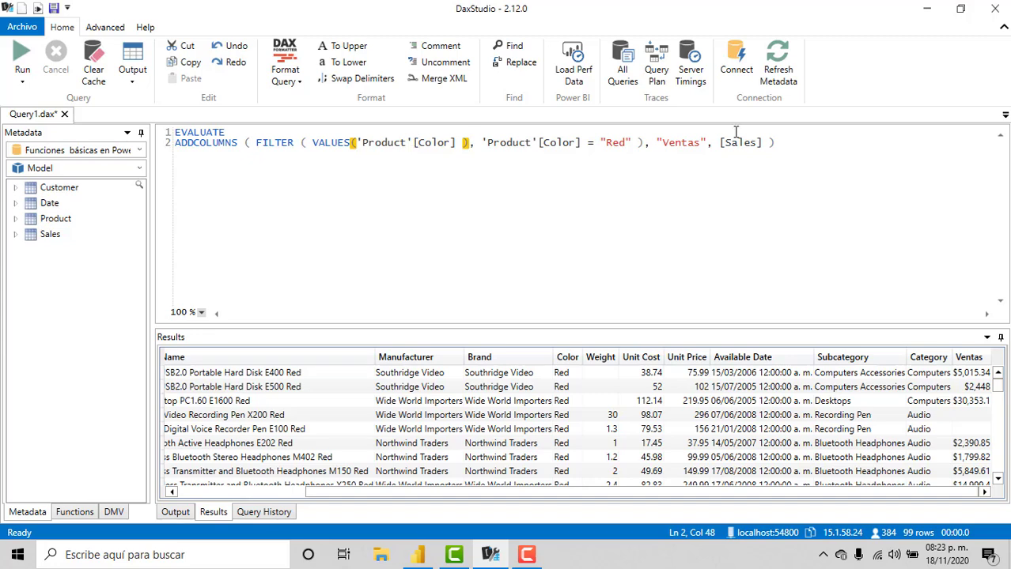
# Select the whole ADDCOLUMNS query and run it.
pyautogui.click(798, 160)
pyautogui.hotkey('ctrl', 'a')
pyautogui.click(21, 56)
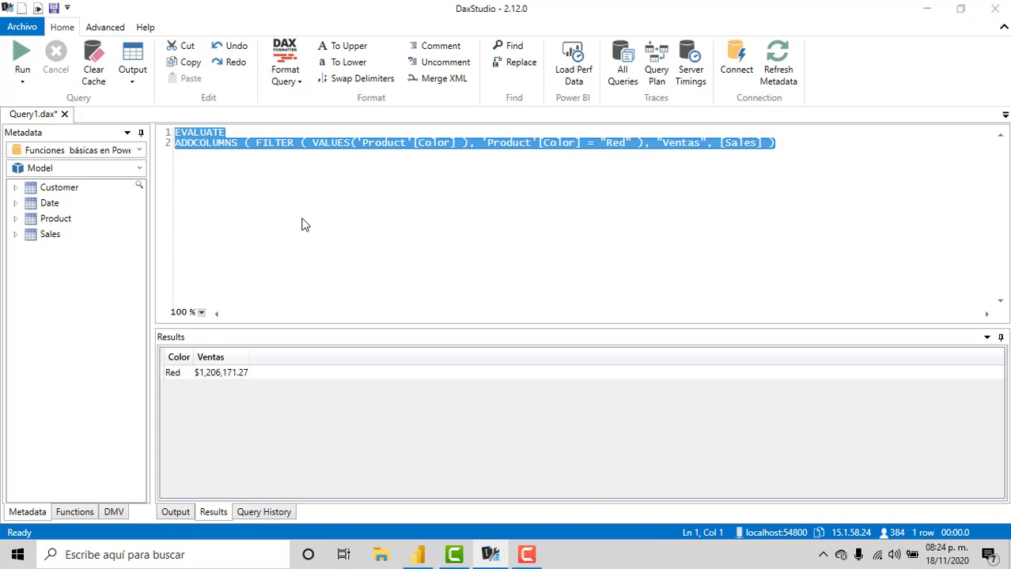
# Switch to Power BI Desktop and move the color sales table visual slightly lower on the page.
pyautogui.press('F10')
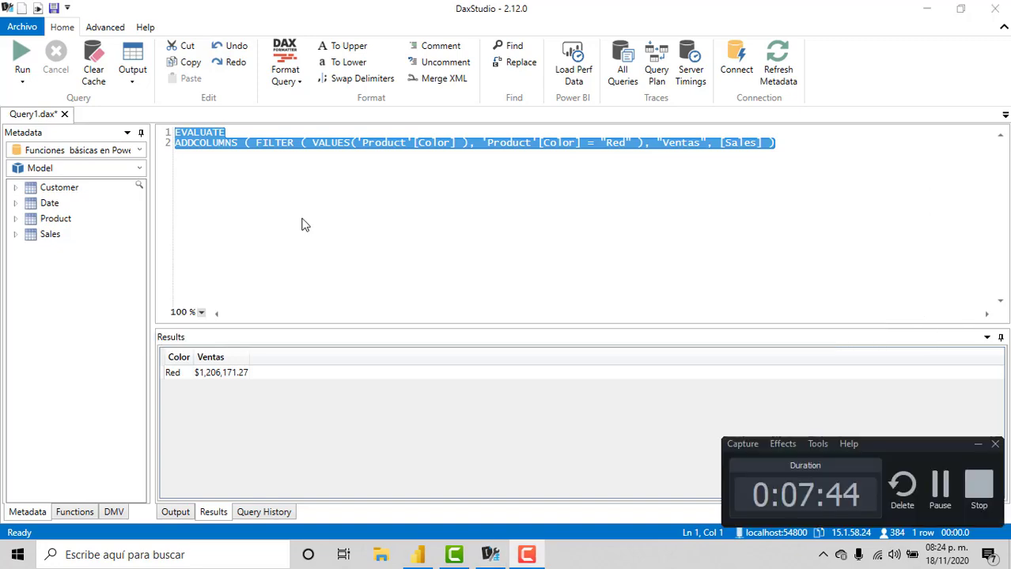
pyautogui.hotkey('alt', 'Tab')
pyautogui.press('Tab')
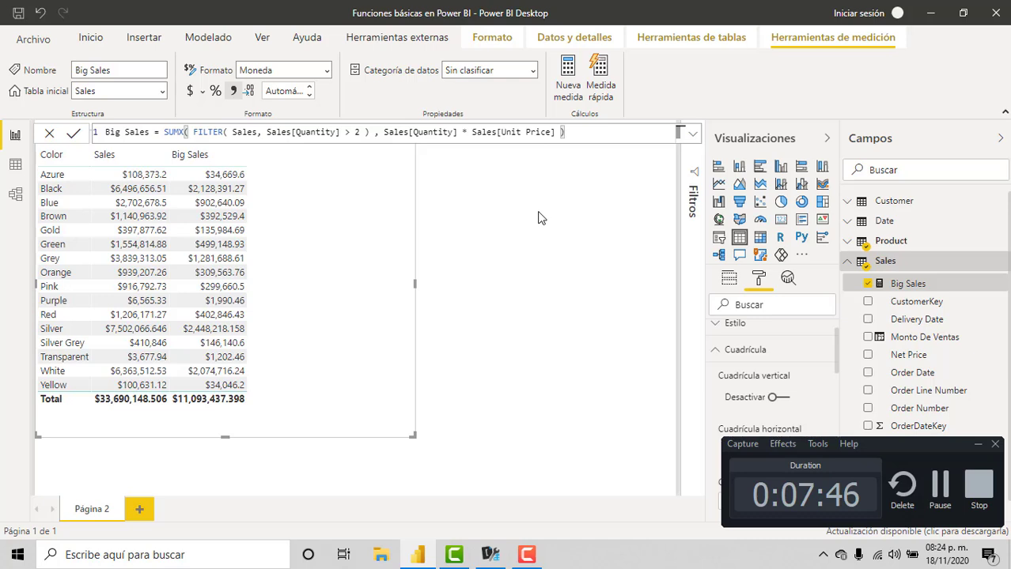
pyautogui.moveTo(367, 205); pyautogui.dragTo(365, 233)
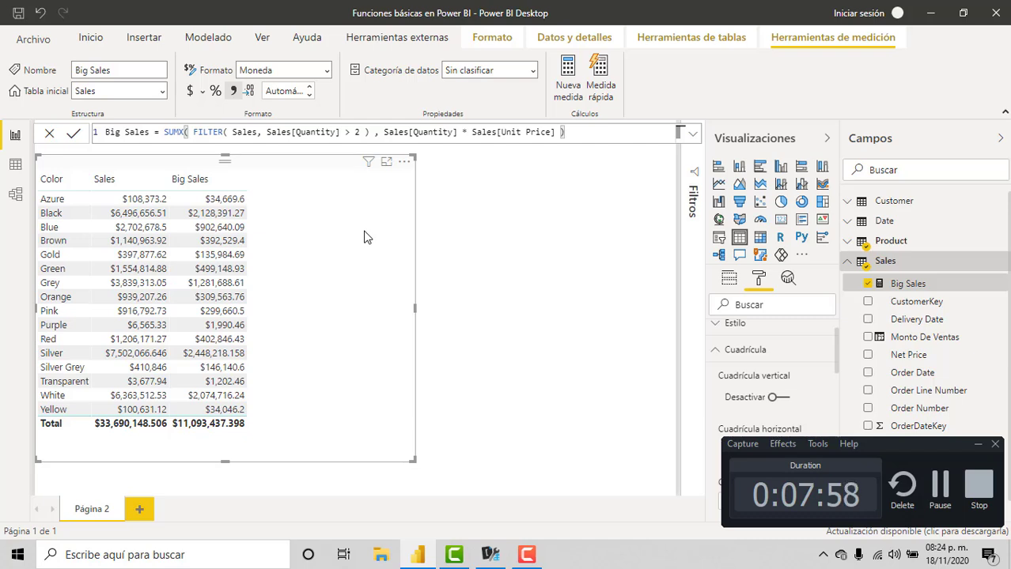
# Create a new measure in the Sales table named % Ventas Por Color.
pyautogui.click(566, 73)
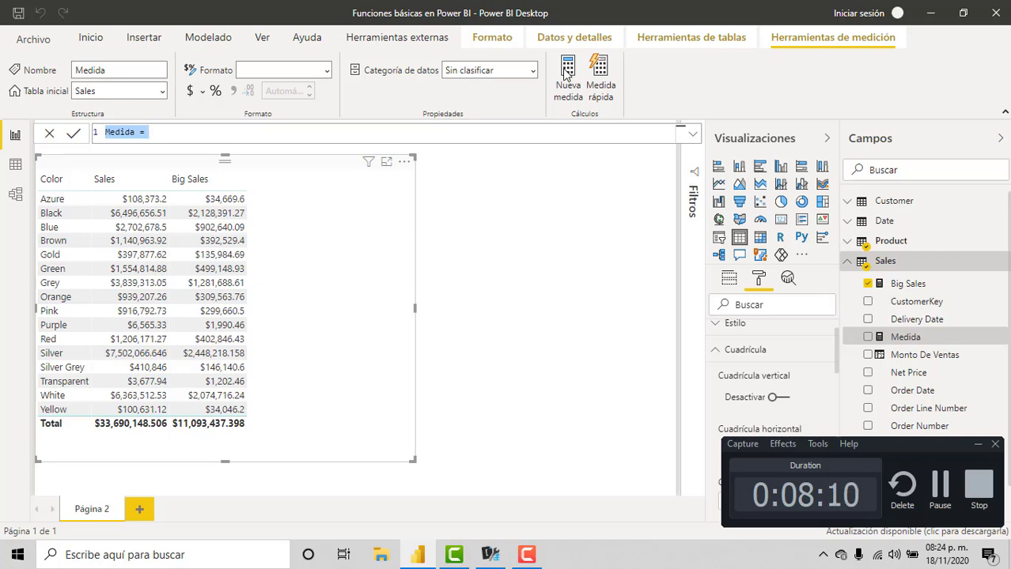
pyautogui.write('% V')
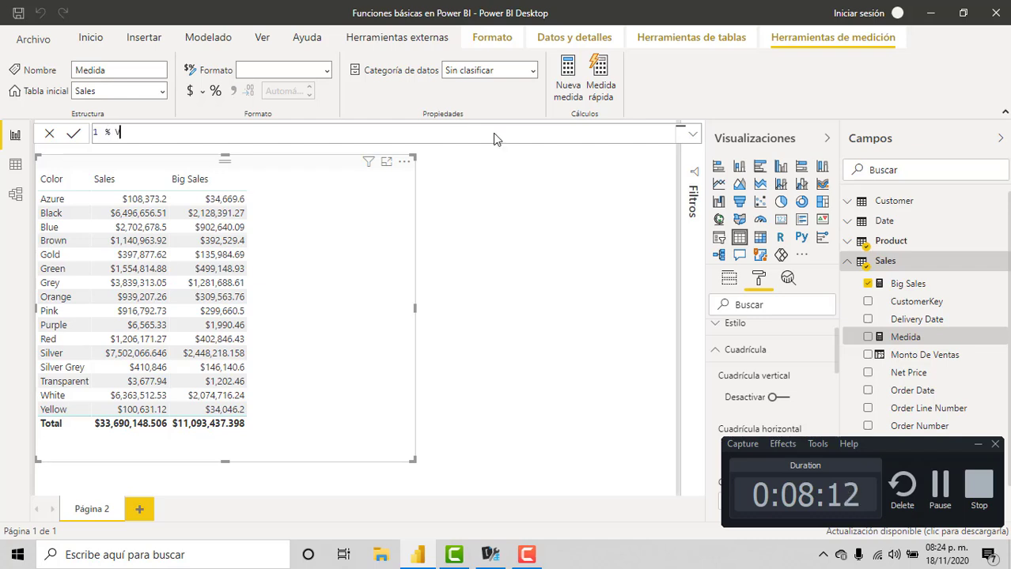
pyautogui.write('entas Por')
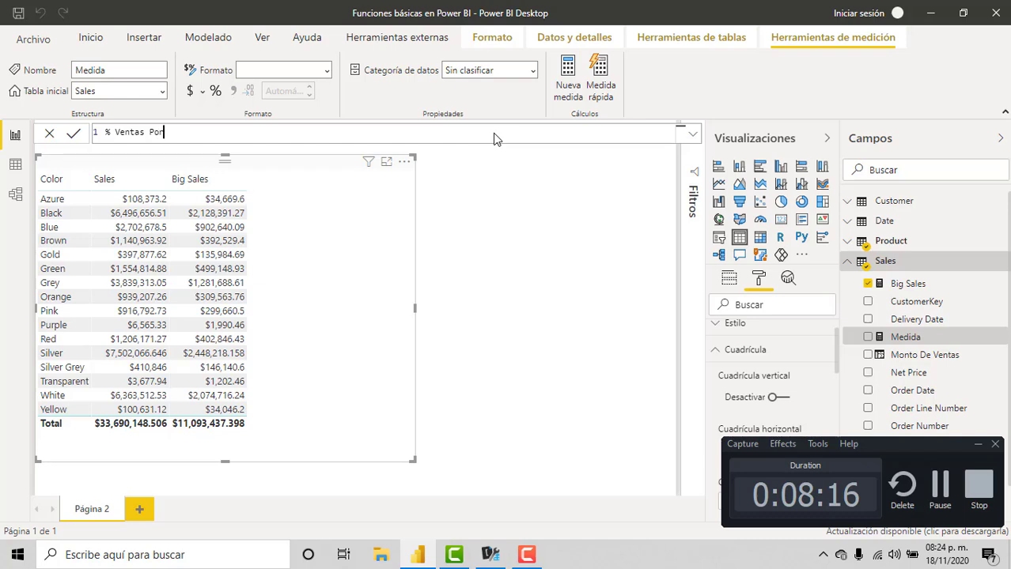
pyautogui.write(' Color = ')
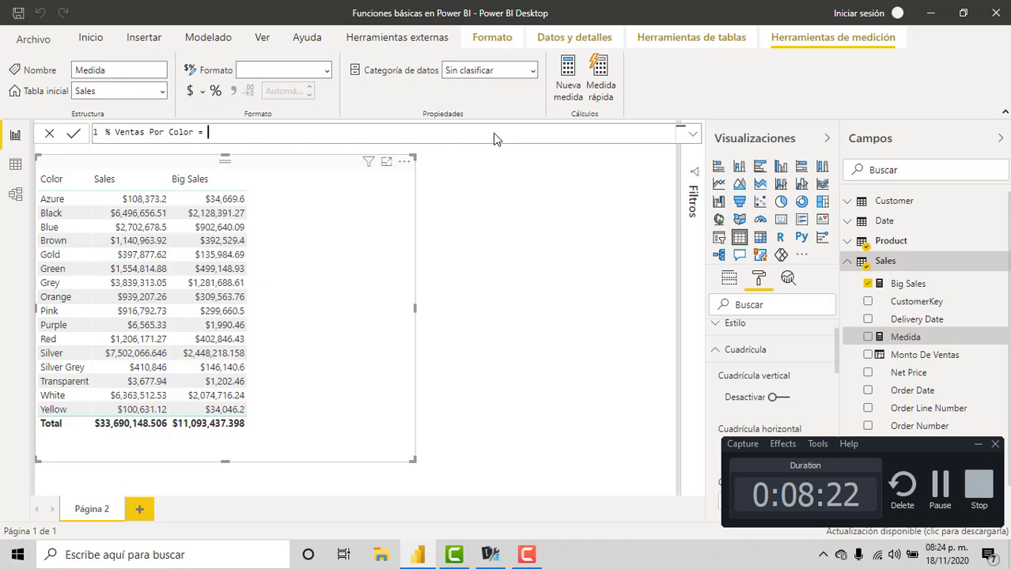
# Start the measure's formula with a DIVIDE function that has [Ventas] as its numerator.
pyautogui.write('DIVI')
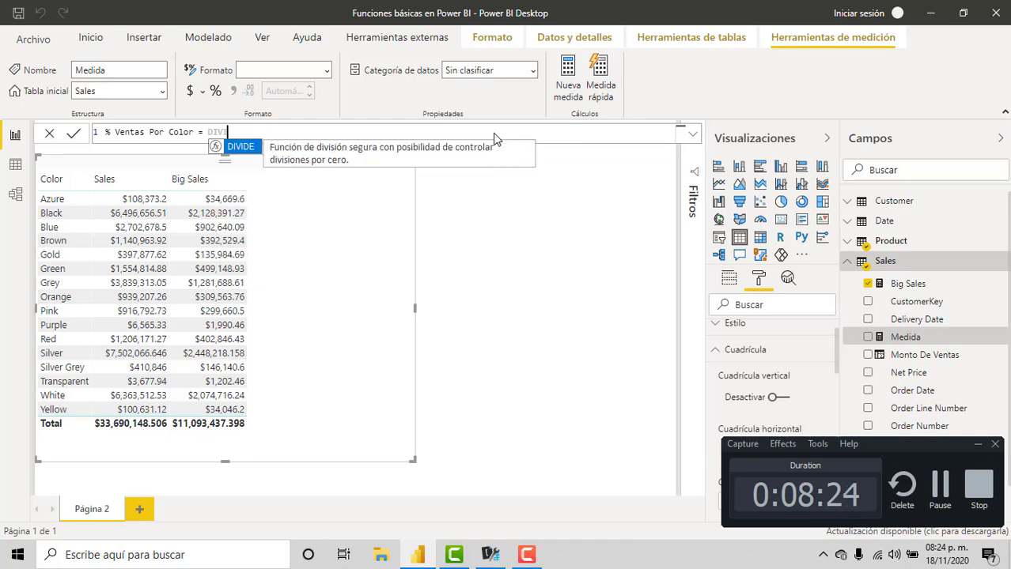
pyautogui.press('Tab')
pyautogui.write('[Ve')
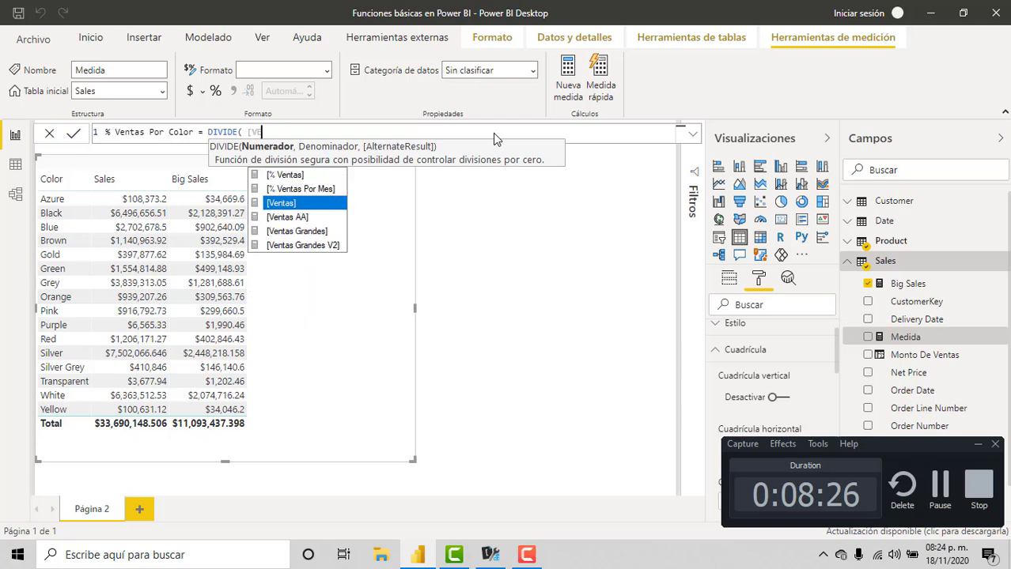
pyautogui.press('Tab')
pyautogui.write(',')
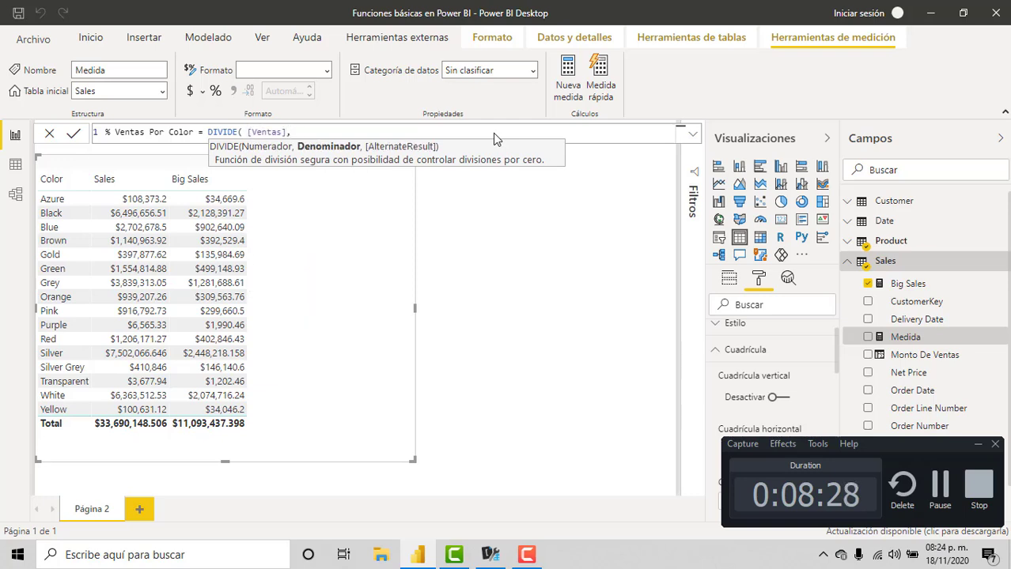
# Begin the DIVIDE denominator with a SUMX function whose table argument is ALL over the Sales table.
pyautogui.write(' SUMX')
pyautogui.press('Tab')
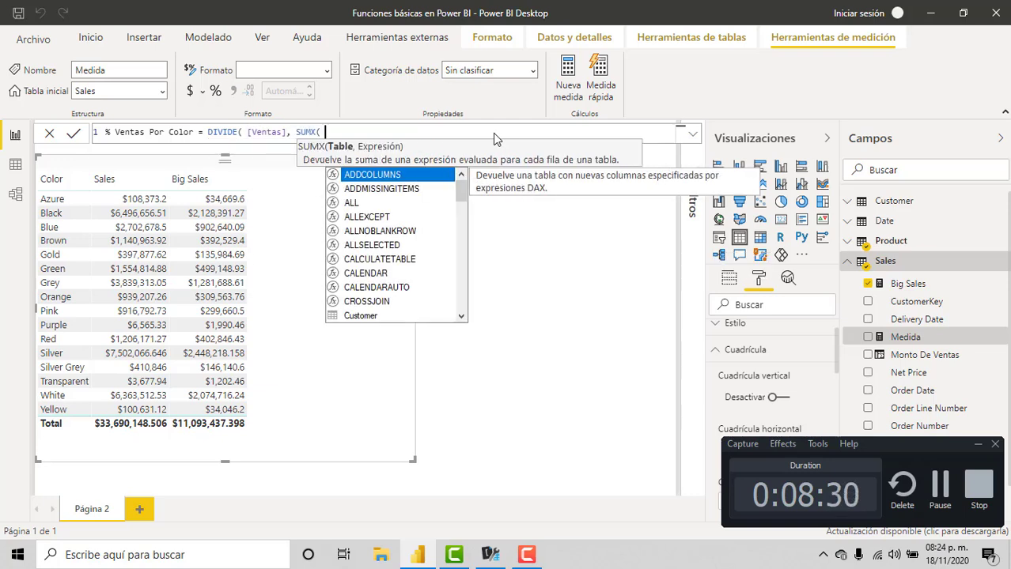
pyautogui.write('AL')
pyautogui.press('Tab')
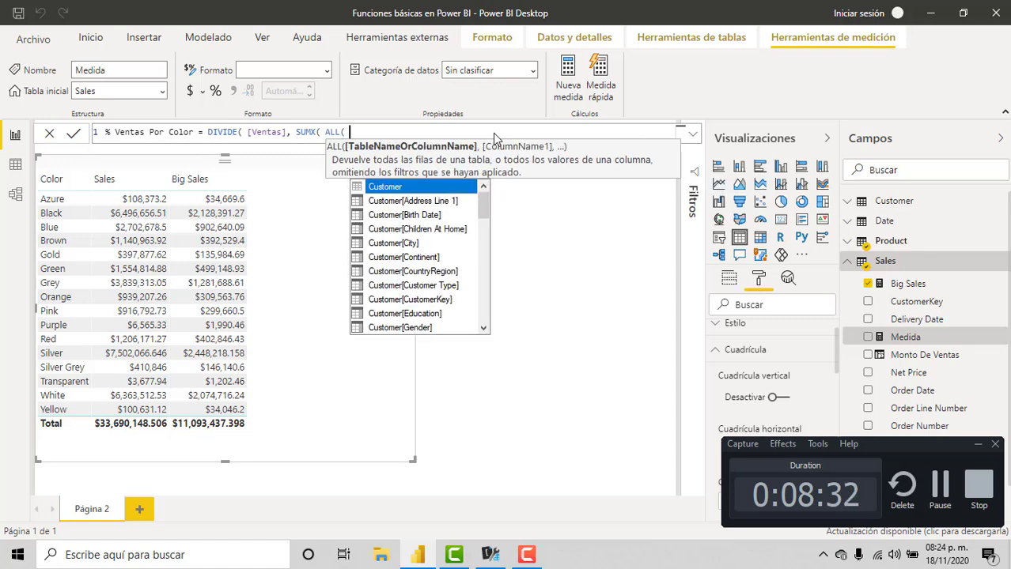
pyautogui.write('Sa')
pyautogui.press('Tab')
pyautogui.write(',')
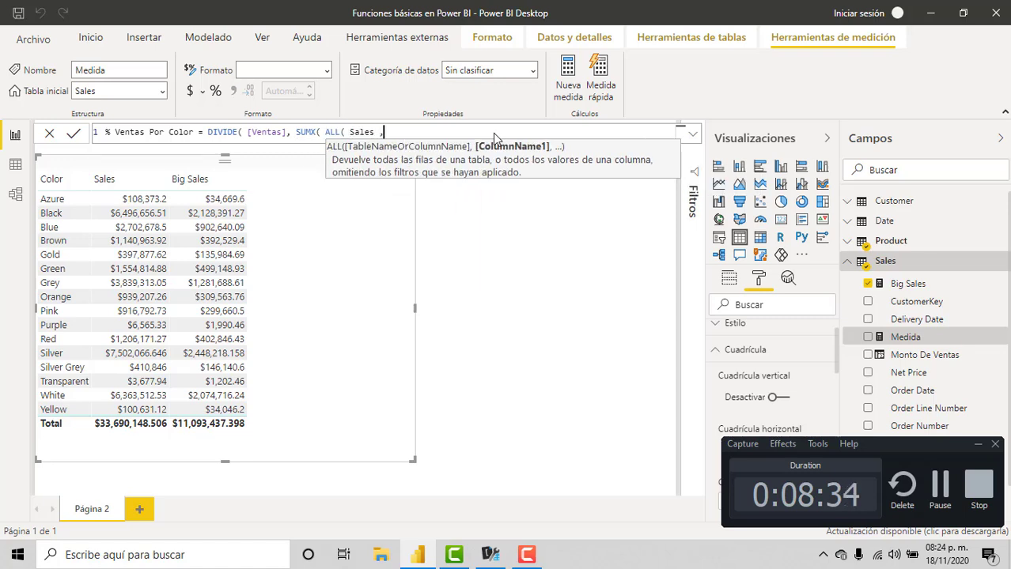
# Enter Sales[Quantity] and a multiplication sign as the start of the SUMX expression, and close the ALL function after Sales.
pyautogui.write(' Sa')
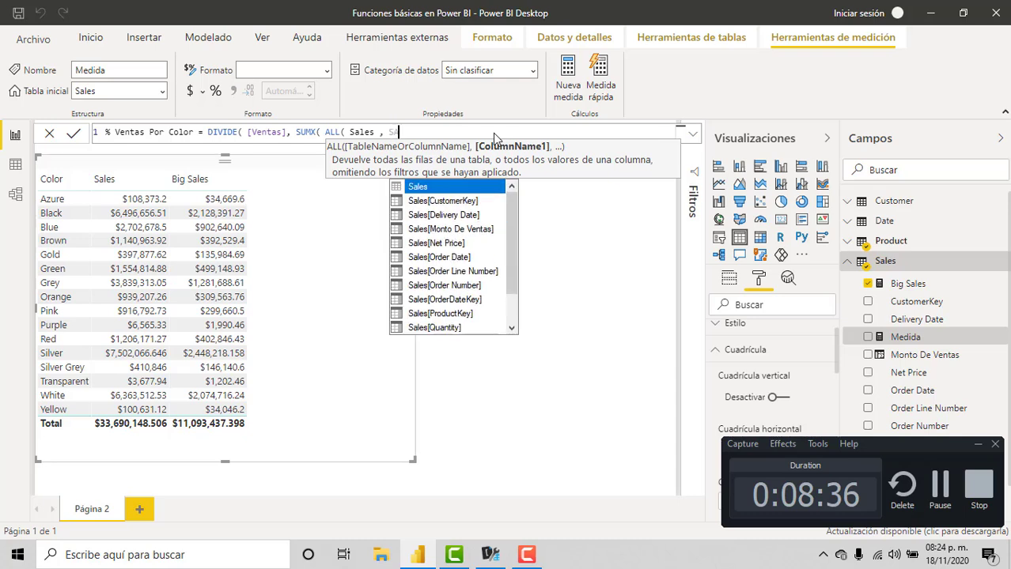
pyautogui.write('les[Q')
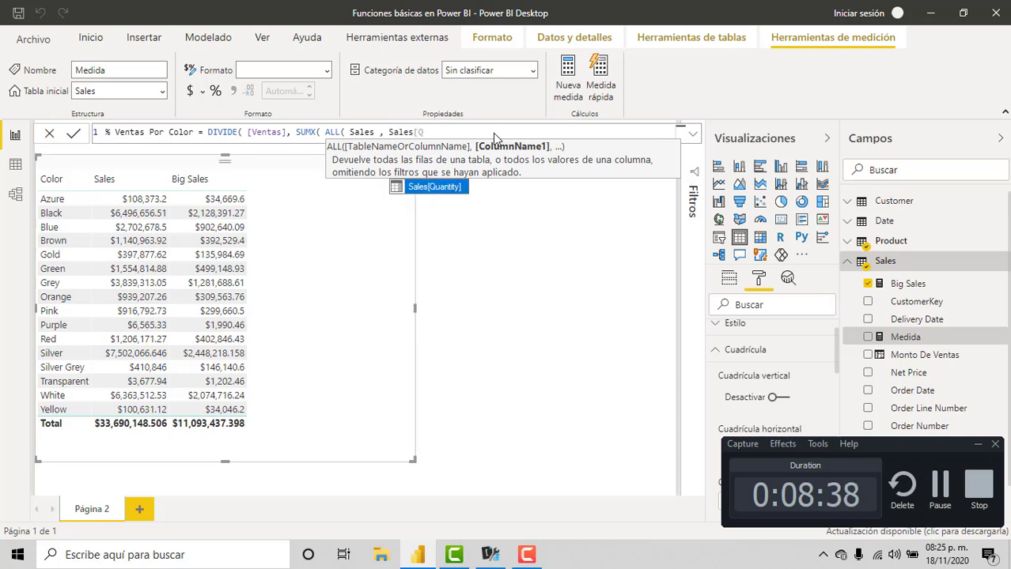
pyautogui.press('Tab')
pyautogui.write('* ')
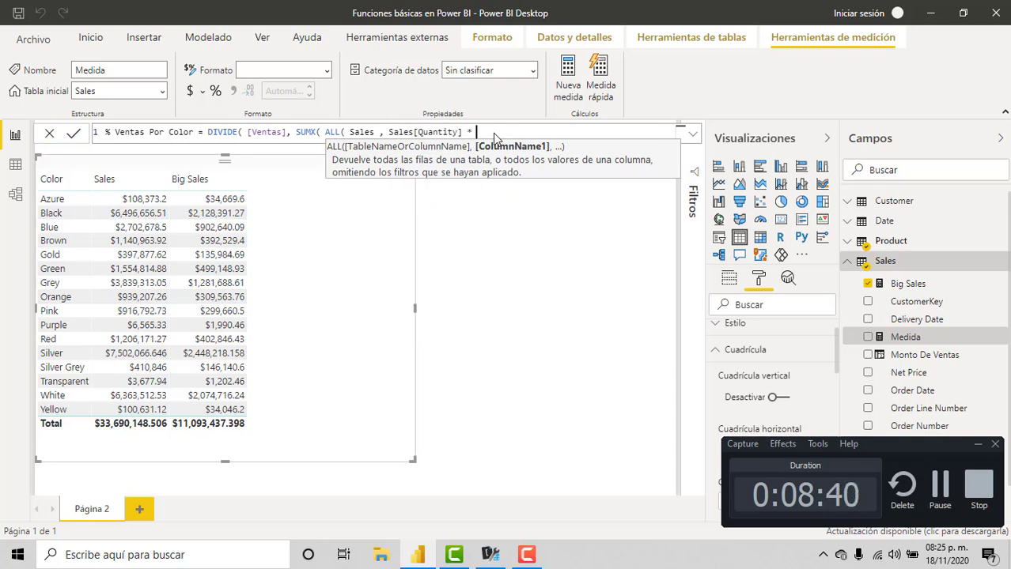
pyautogui.write('S')
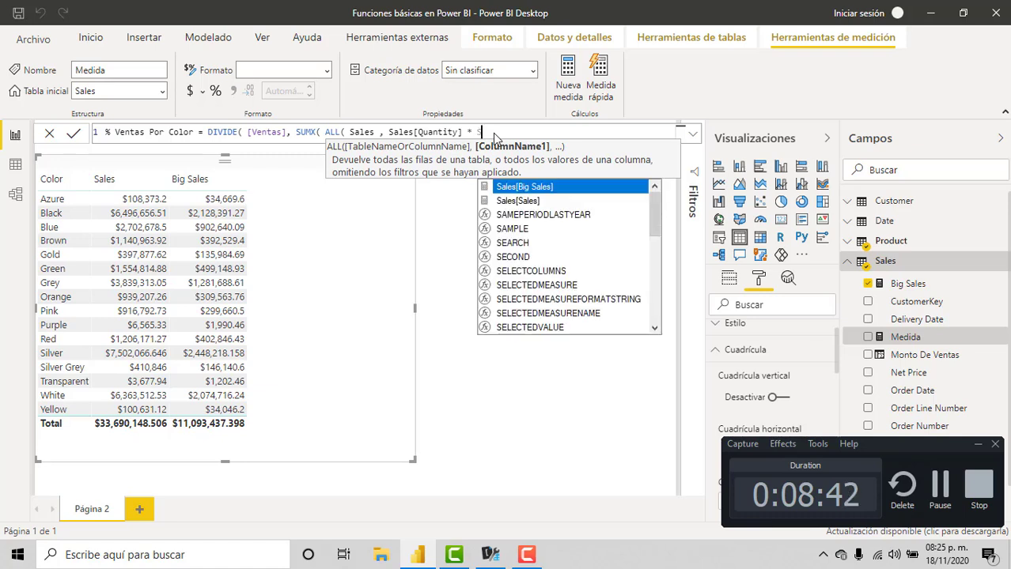
pyautogui.write('a')
pyautogui.press('BackSpace')
pyautogui.press('BackSpace')
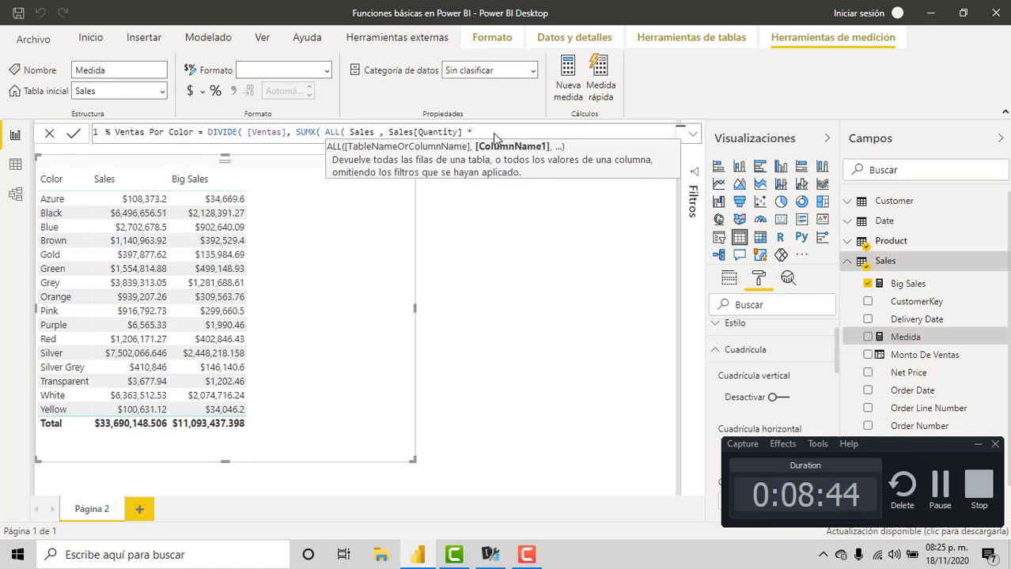
pyautogui.click(376, 131)
pyautogui.write(')')
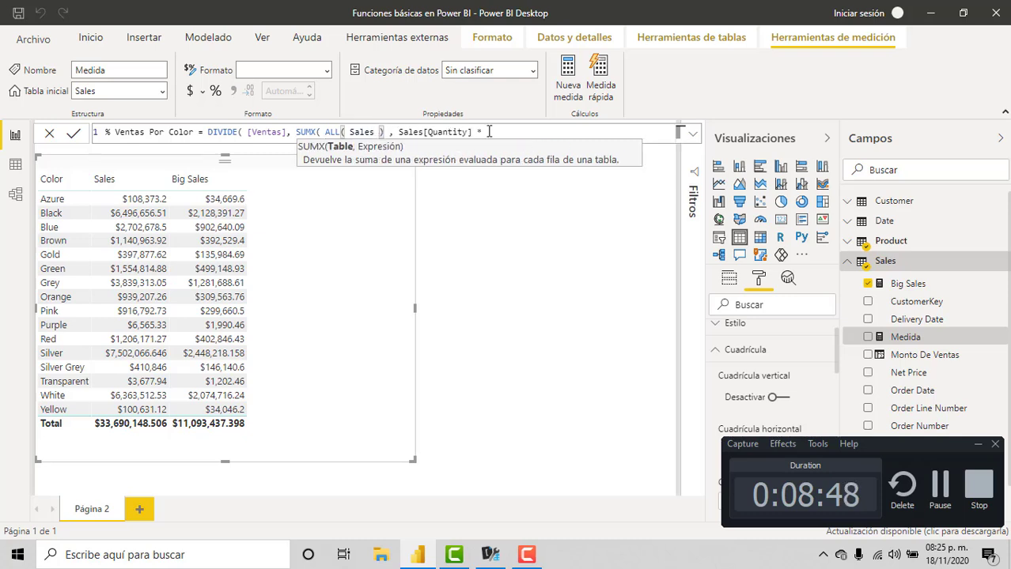
# Complete the multiplication with Sales[Unit Price], close the SUMX and DIVIDE functions, and commit the measure.
pyautogui.click(489, 132)
pyautogui.write('[')
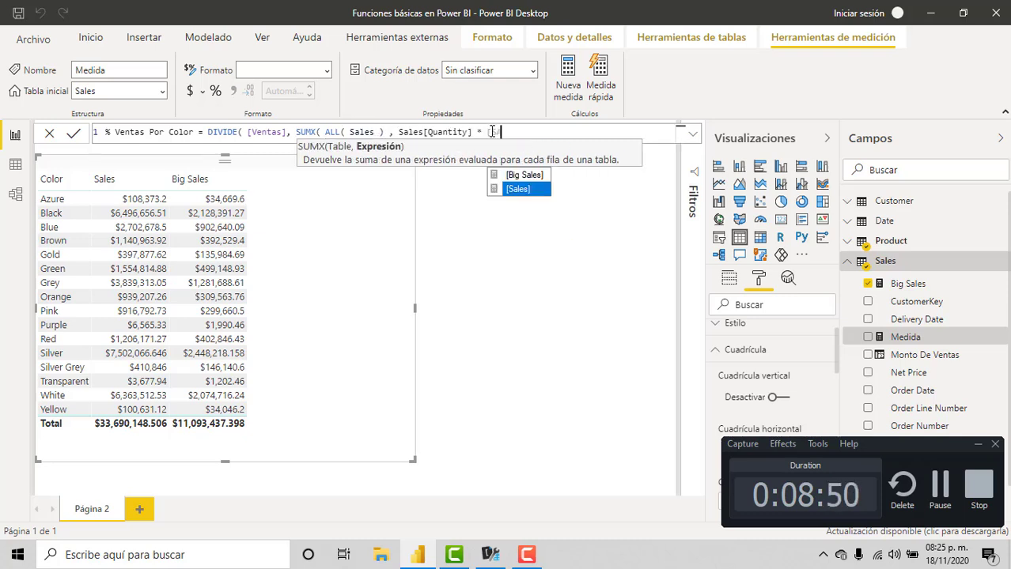
pyautogui.press('BackSpace')
pyautogui.write('S')
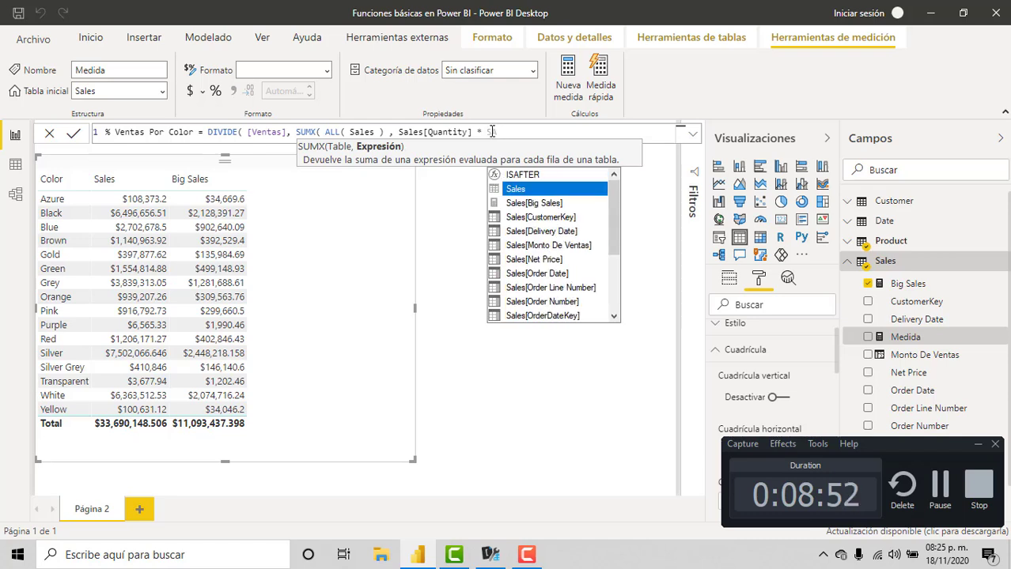
pyautogui.write('ales[UN')
pyautogui.press('Down')
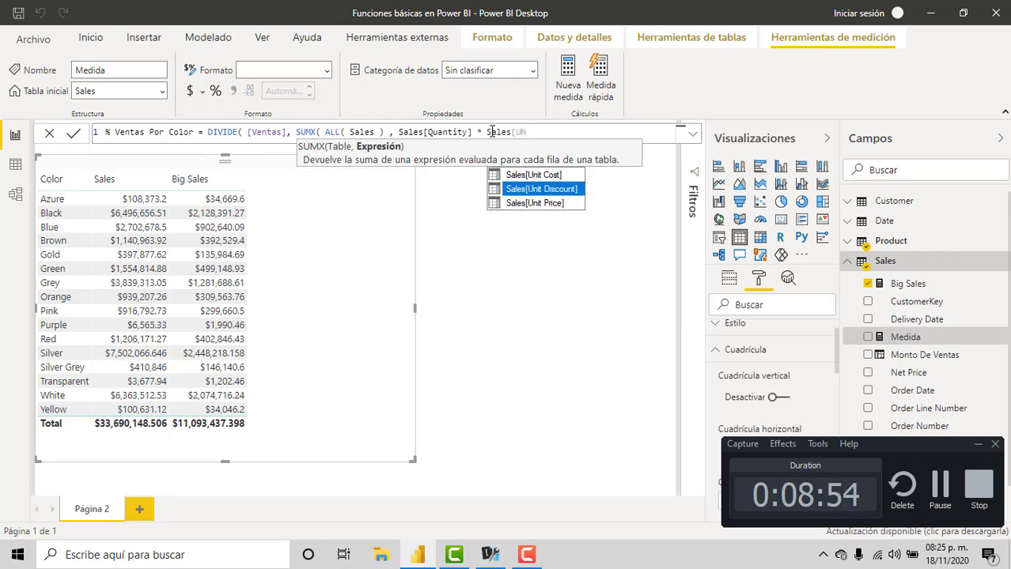
pyautogui.press('Down')
pyautogui.press('Tab')
pyautogui.write(') )')
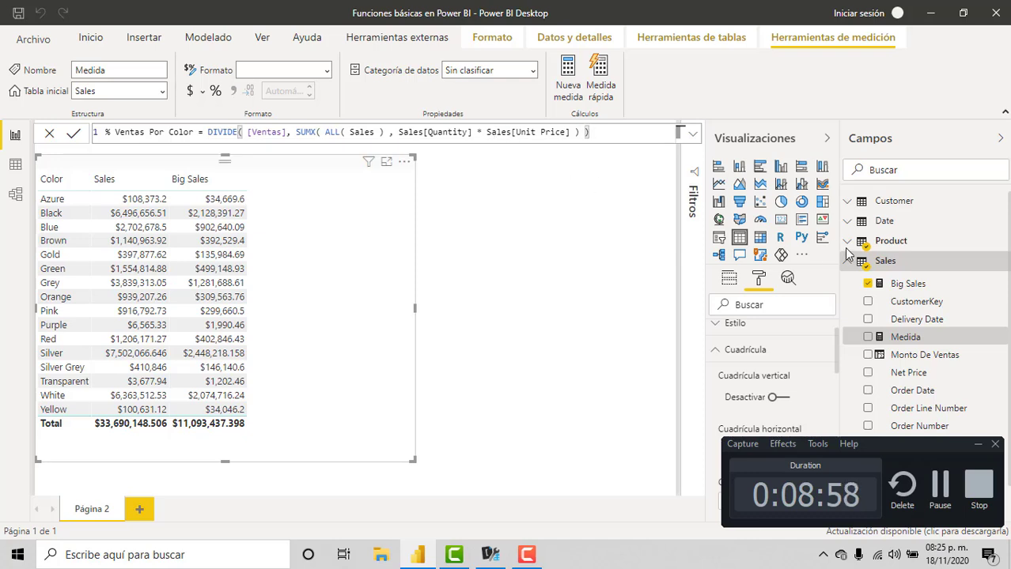
pyautogui.press('Return')
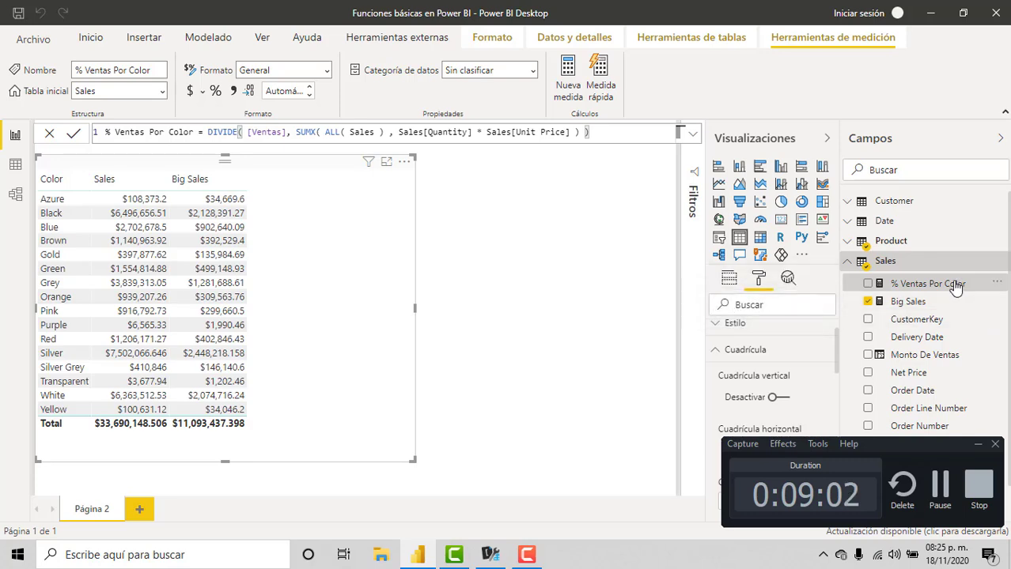
# Add the % Ventas Por Color measure to the table visual and format it as a percentage.
pyautogui.moveTo(953, 286); pyautogui.dragTo(436, 375)
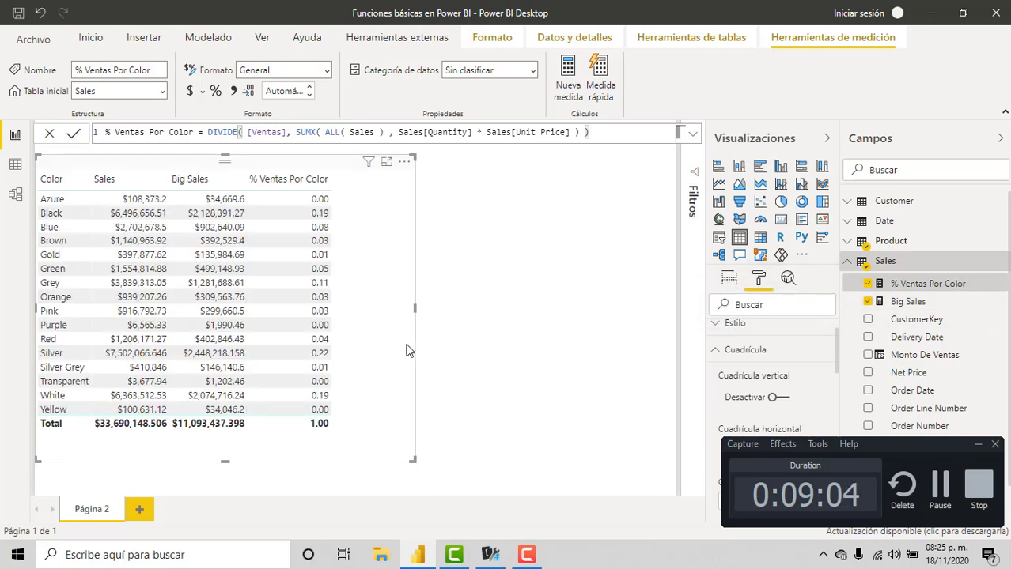
pyautogui.click(217, 92)
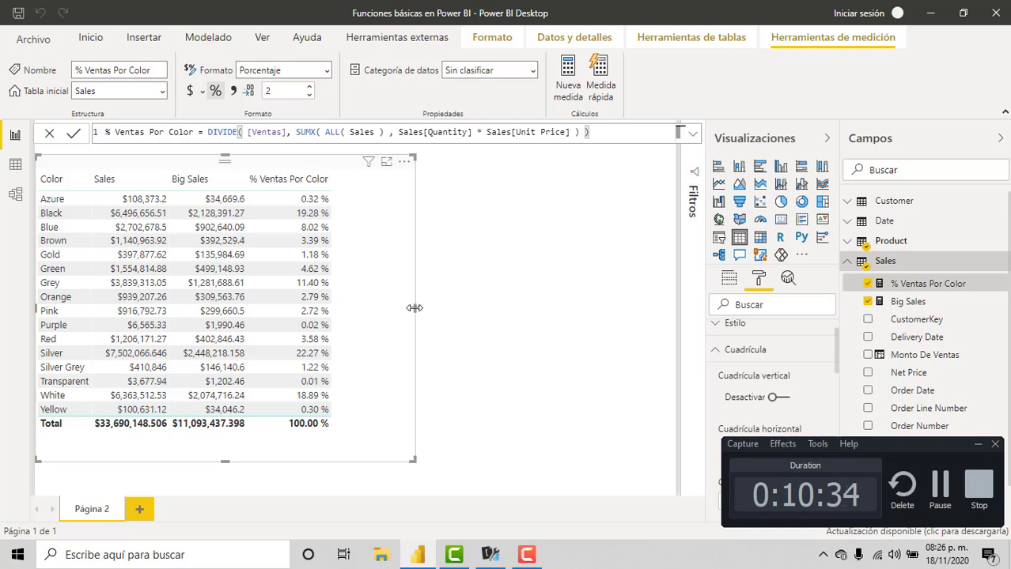
# Widen the table visual and add the # Clientes measure from the Customer table to it.
pyautogui.moveTo(414, 307); pyautogui.dragTo(537, 308)
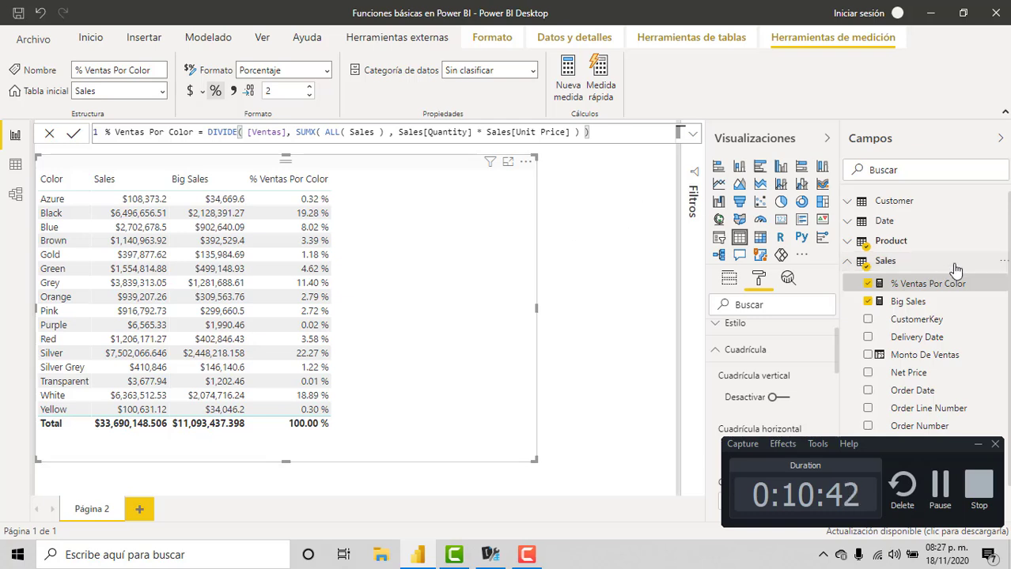
pyautogui.scroll(-1, 941, 238)
pyautogui.scroll(1, 939, 237)
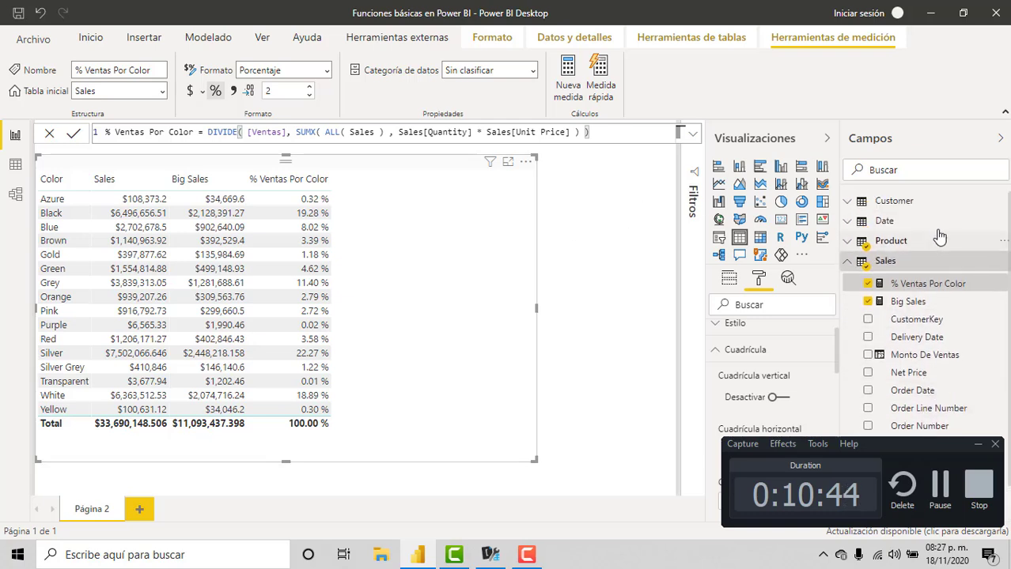
pyautogui.click(929, 207)
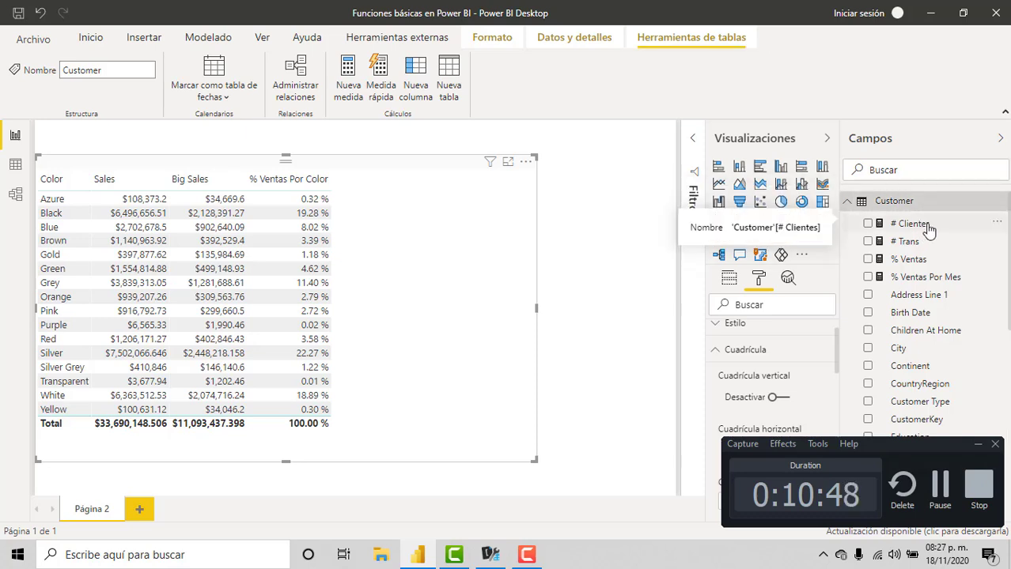
pyautogui.moveTo(930, 228); pyautogui.dragTo(348, 284)
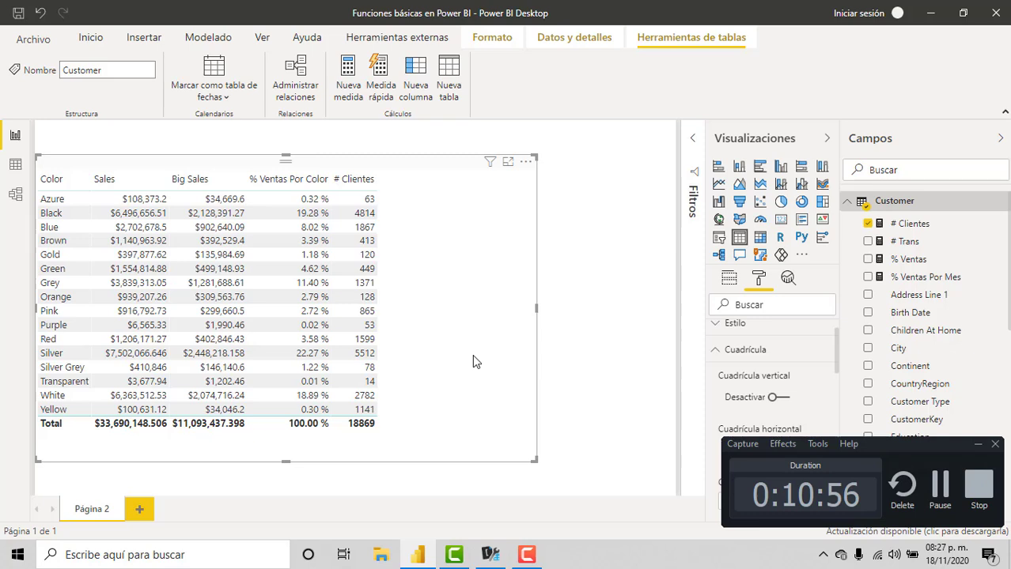
# Check the # Clientes formula, add the # Trans measure to the table visual, and widen the visual.
pyautogui.click(915, 226)
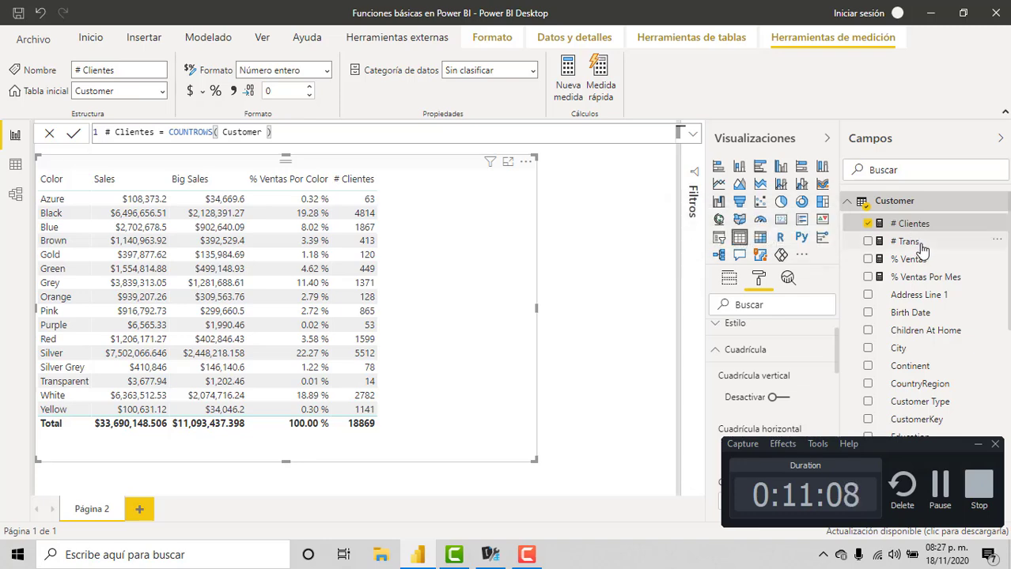
pyautogui.moveTo(916, 245); pyautogui.dragTo(394, 285)
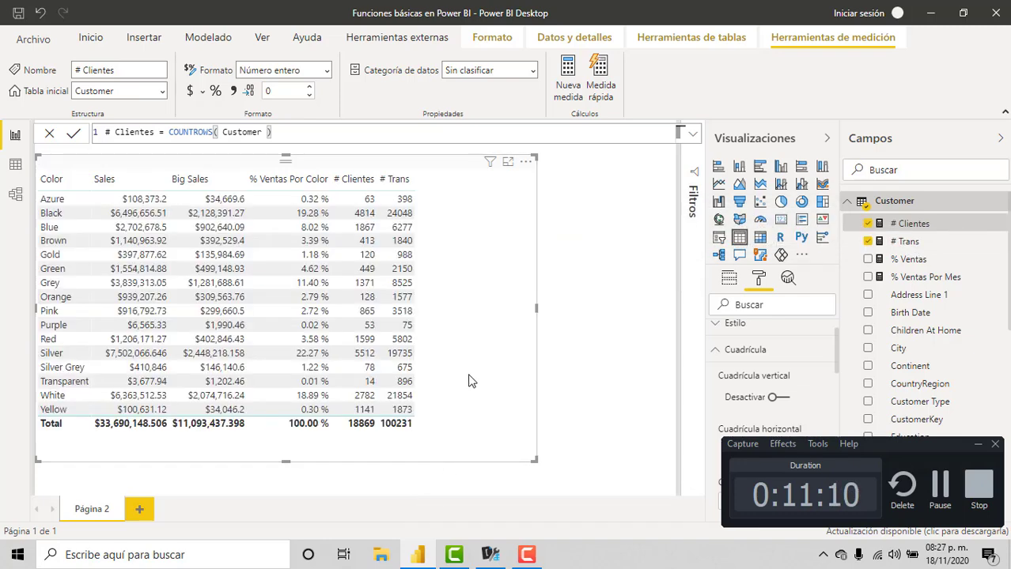
pyautogui.moveTo(532, 466); pyautogui.dragTo(604, 460)
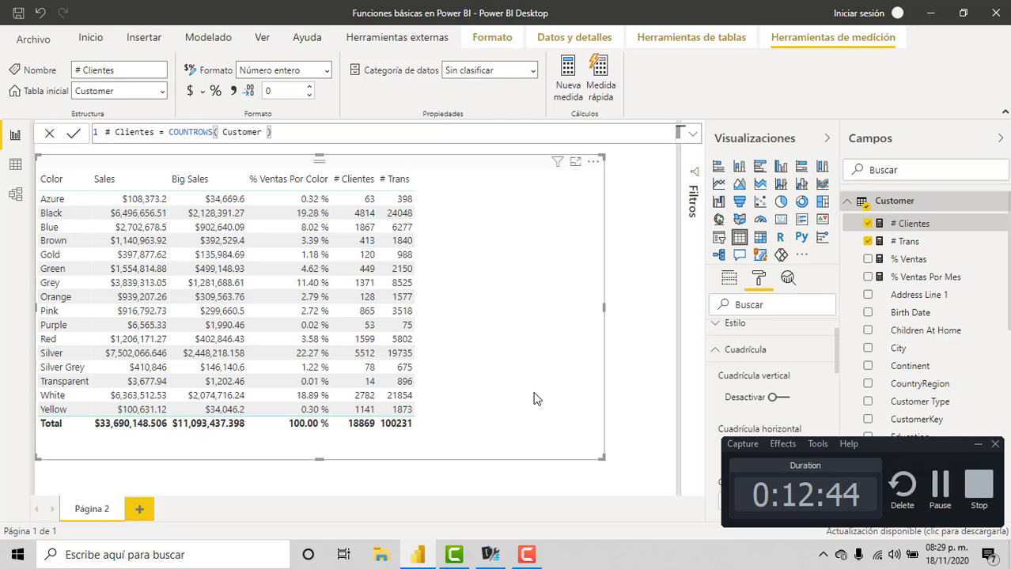
# Create a new measure in the Customer table named Sales Blue, with several empty lines below the equals sign.
pyautogui.click(574, 110)
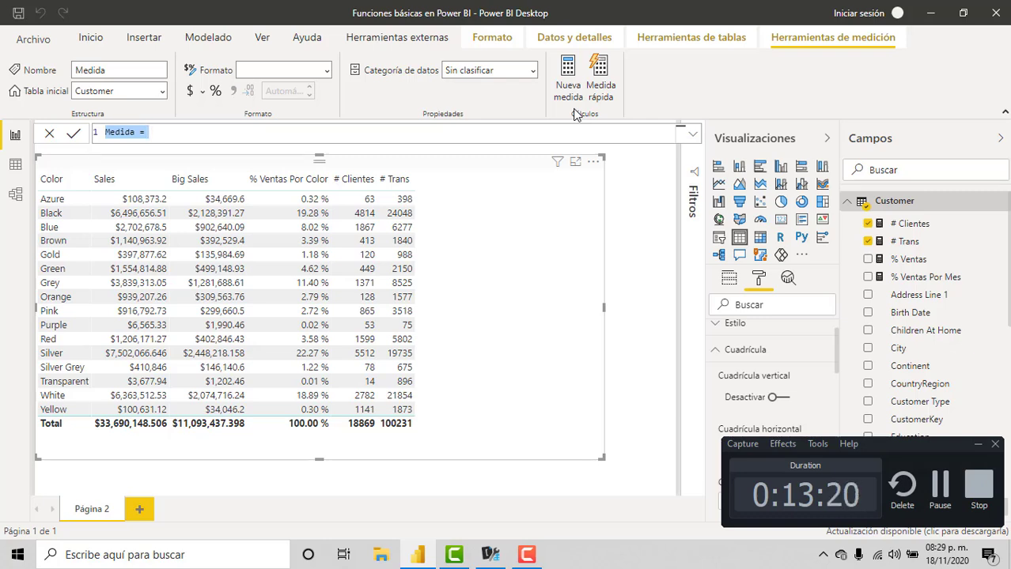
pyautogui.write('S')
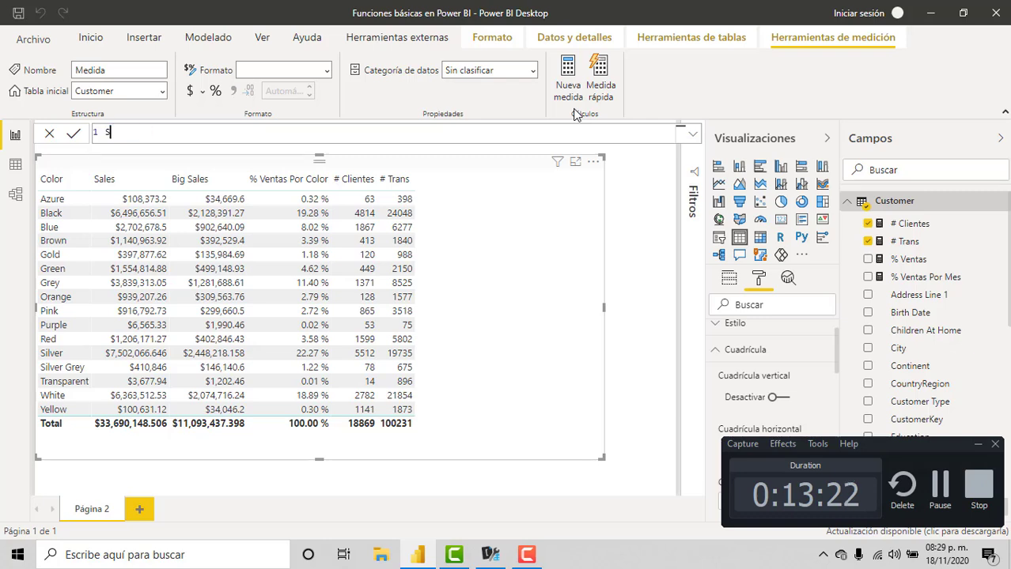
pyautogui.press('BackSpace')
pyautogui.write('Sales Blue ')
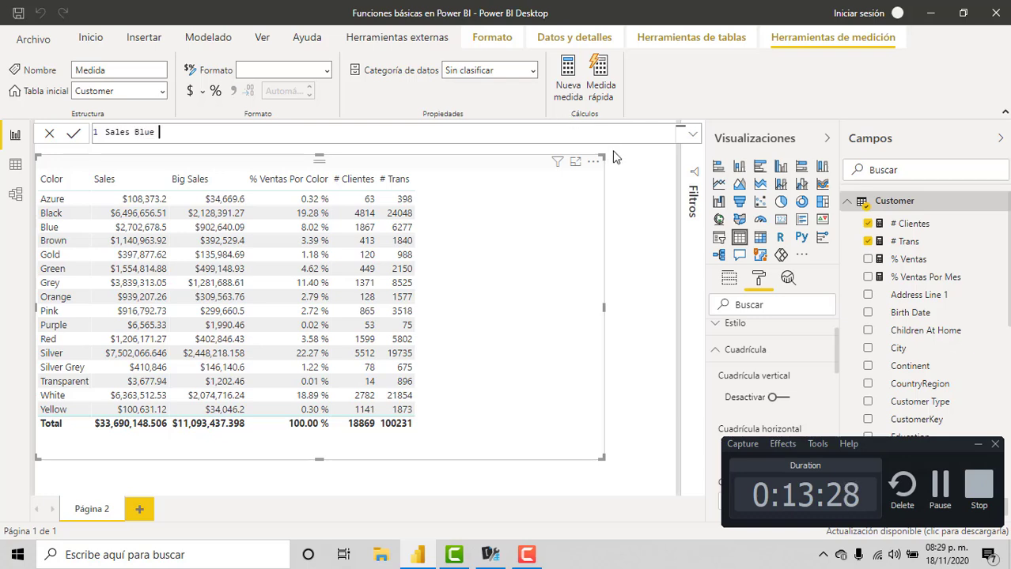
pyautogui.write('=')
pyautogui.hotkey('shift', 'Return')
pyautogui.hotkey('shift', 'Return')
pyautogui.hotkey('shift', 'Return')
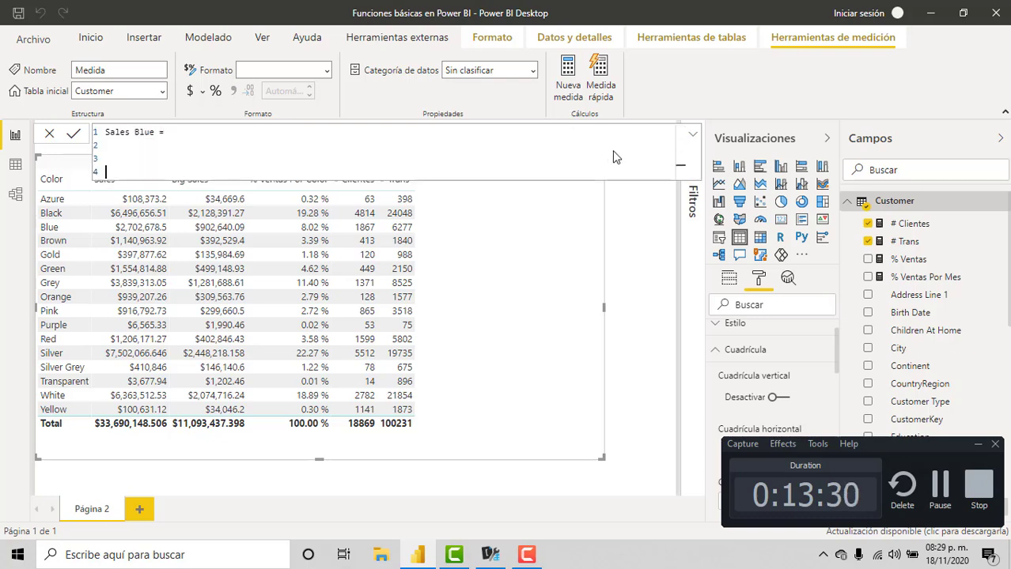
pyautogui.hotkey('shift', 'Return')
pyautogui.hotkey('shift', 'Return')
pyautogui.hotkey('shift', 'Return')
pyautogui.press('Up')
pyautogui.press('Up')
pyautogui.press('Up')
pyautogui.press('Up')
pyautogui.press('Up')
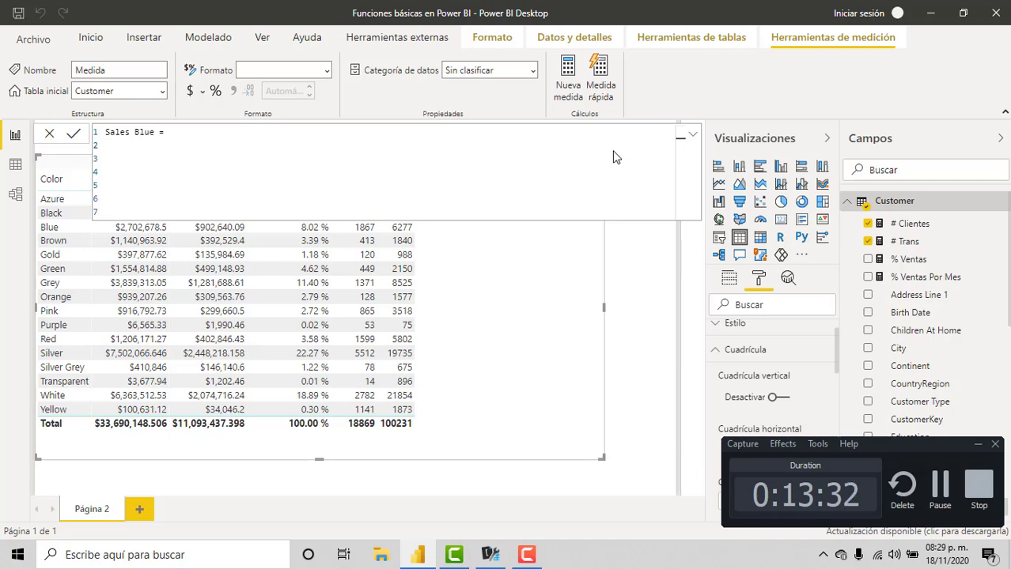
# Start a CALCULATE function with the [Sales] measure as its expression, followed by a new line for the filter argument.
pyautogui.write('CA')
pyautogui.press('Tab')
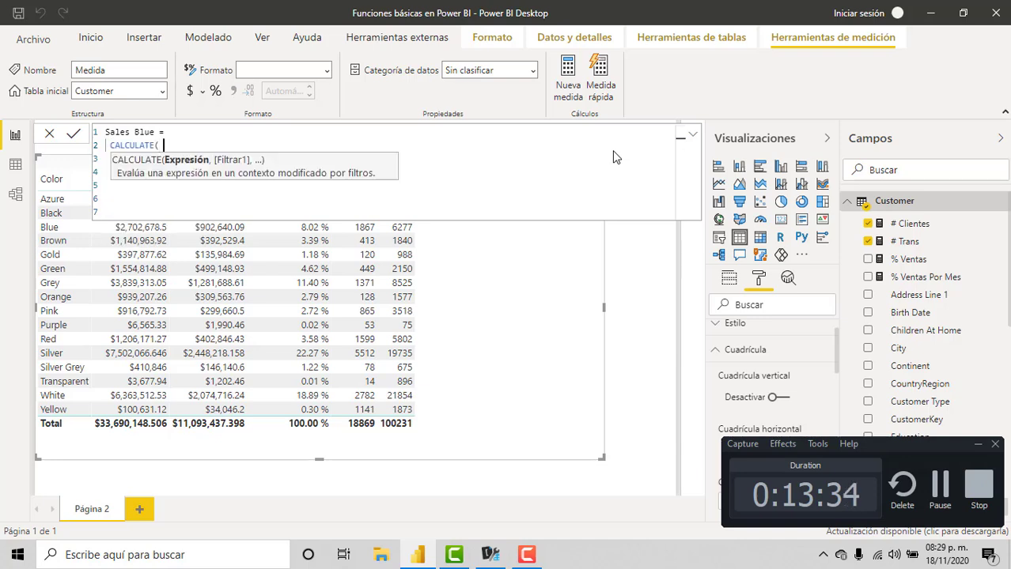
pyautogui.hotkey('shift', 'Return')
pyautogui.write('[')
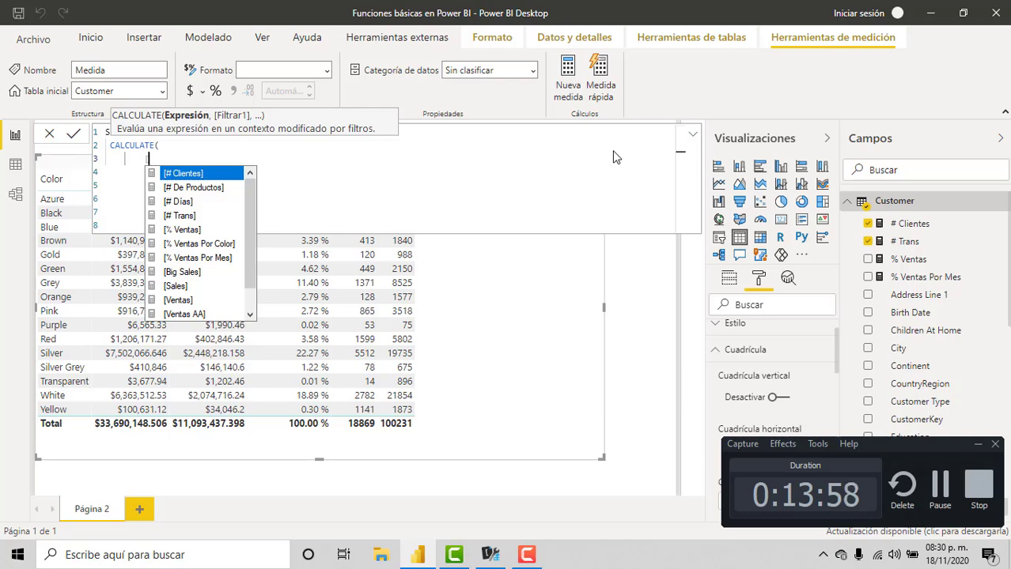
pyautogui.write('sa')
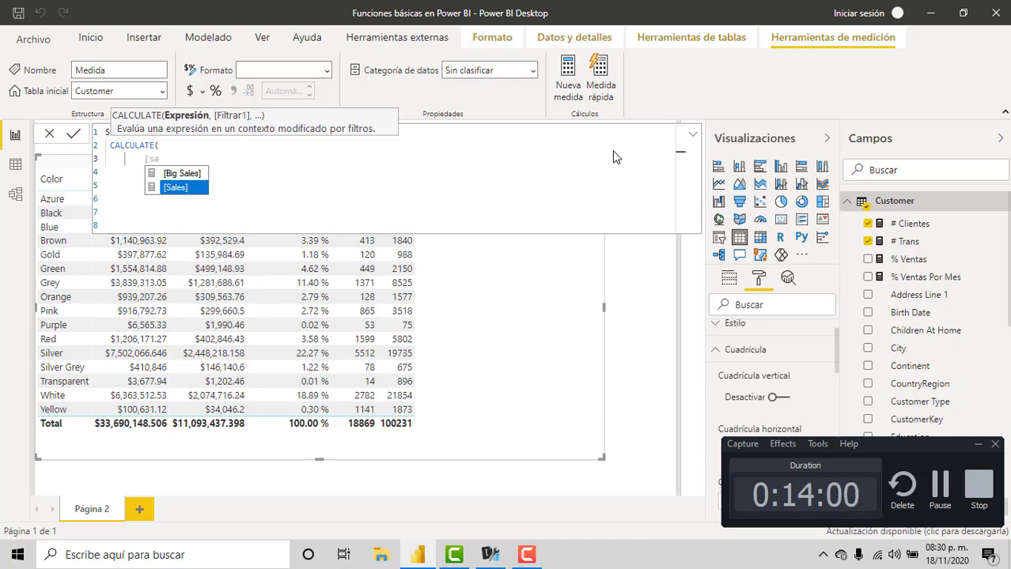
pyautogui.press('Tab')
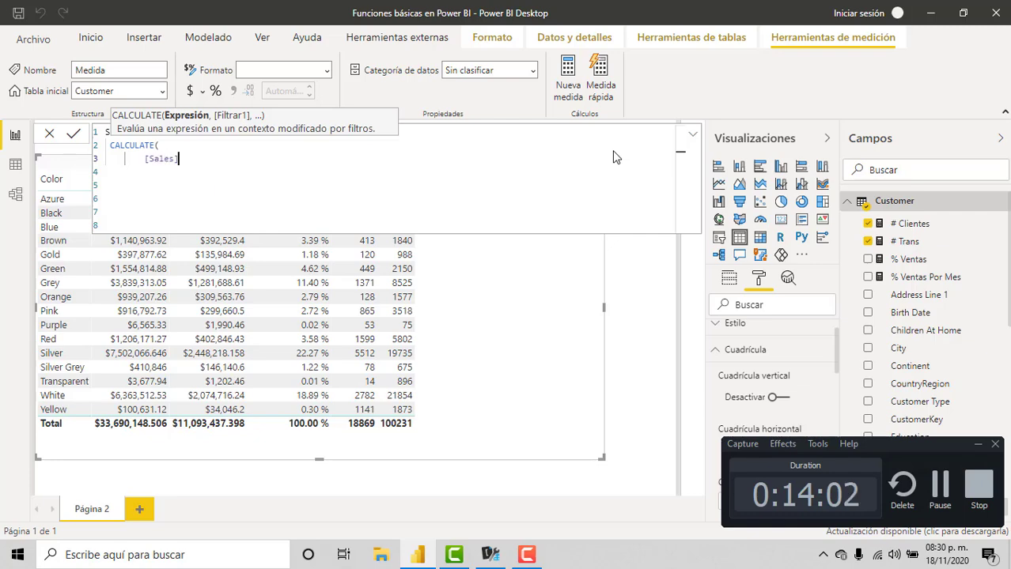
pyautogui.write(',')
pyautogui.press('Return')
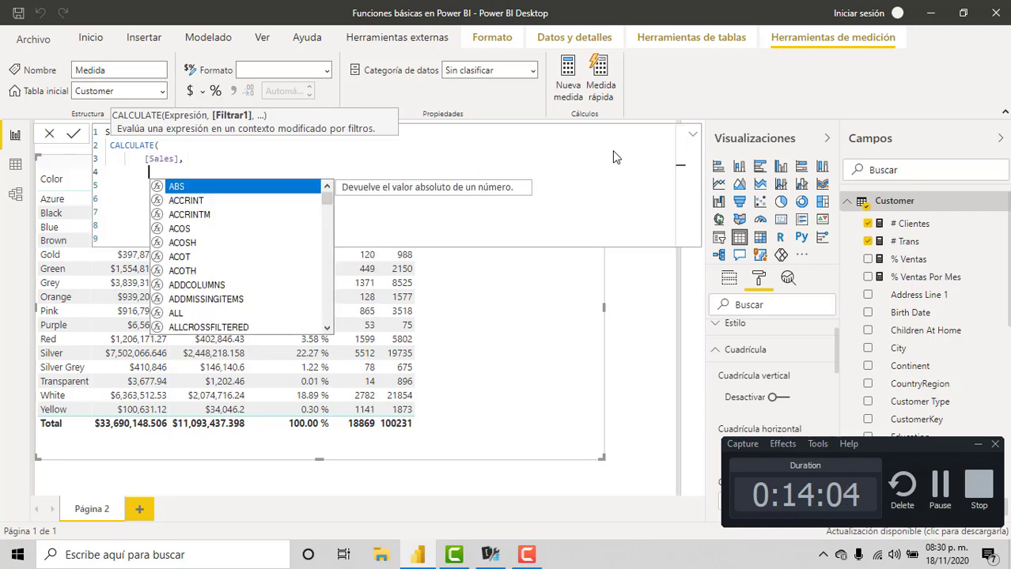
# Enter 'Product'[Color] = "Blue" as the CALCULATE filter, close the function, and commit the measure.
pyautogui.write("'Product'")
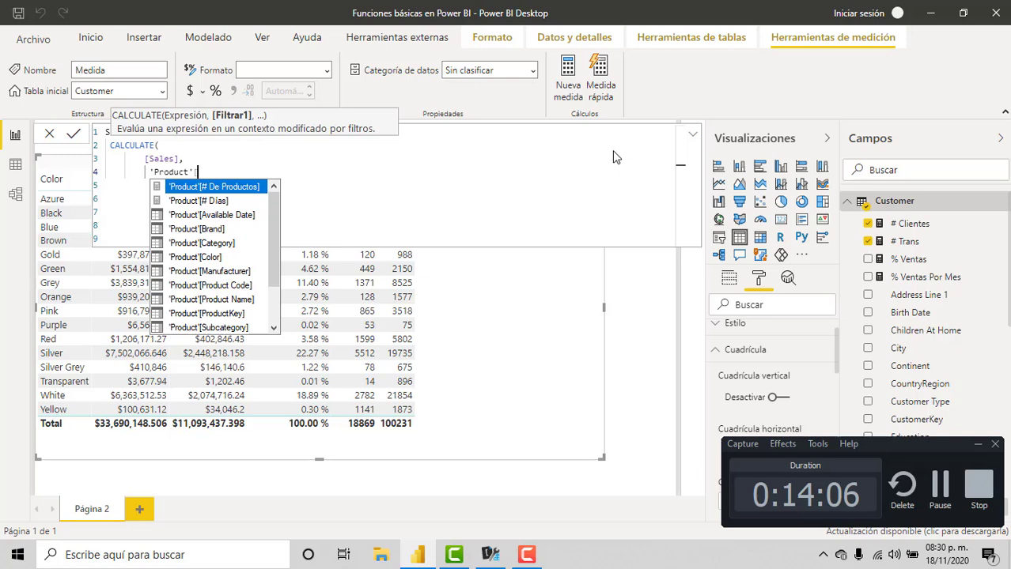
pyautogui.write('[Col')
pyautogui.press('Tab')
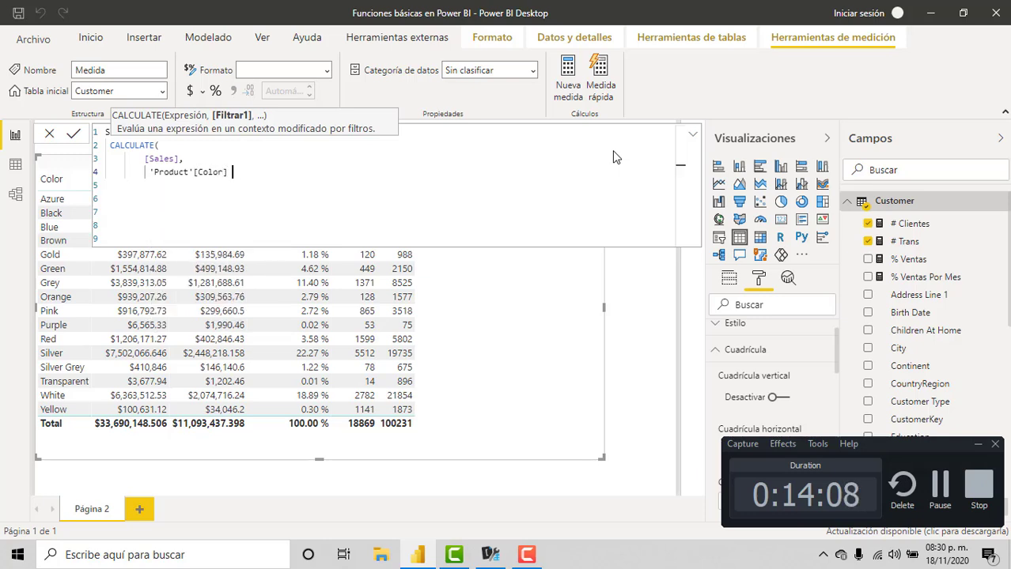
pyautogui.write('= "bl')
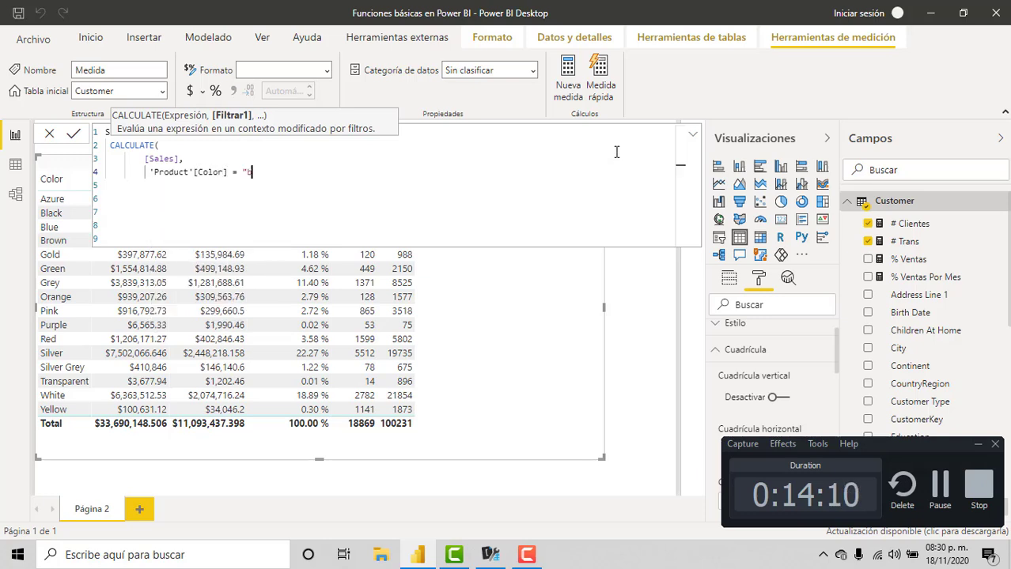
pyautogui.press('BackSpace')
pyautogui.press('BackSpace')
pyautogui.write('Blue" )')
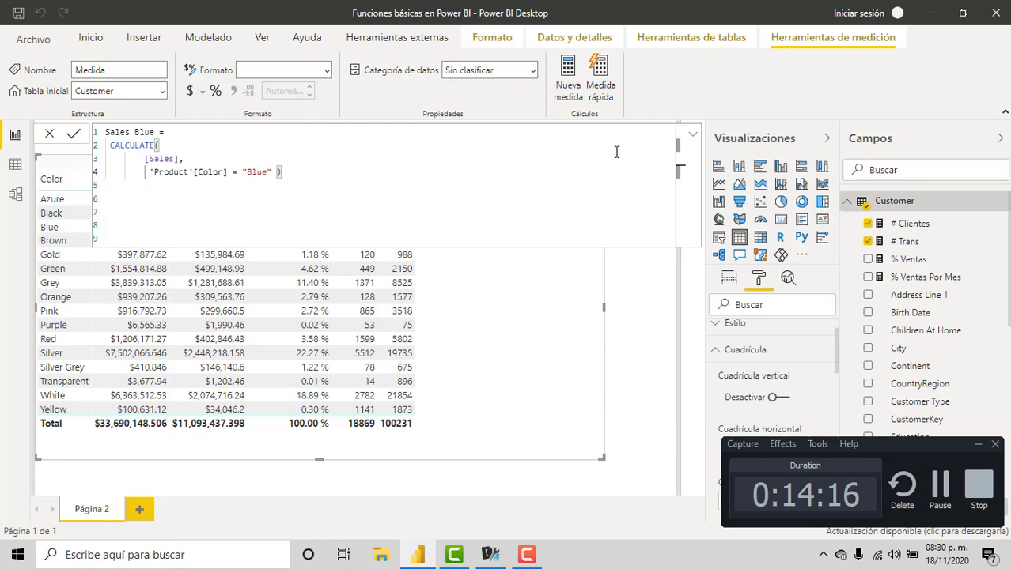
pyautogui.press('Return')
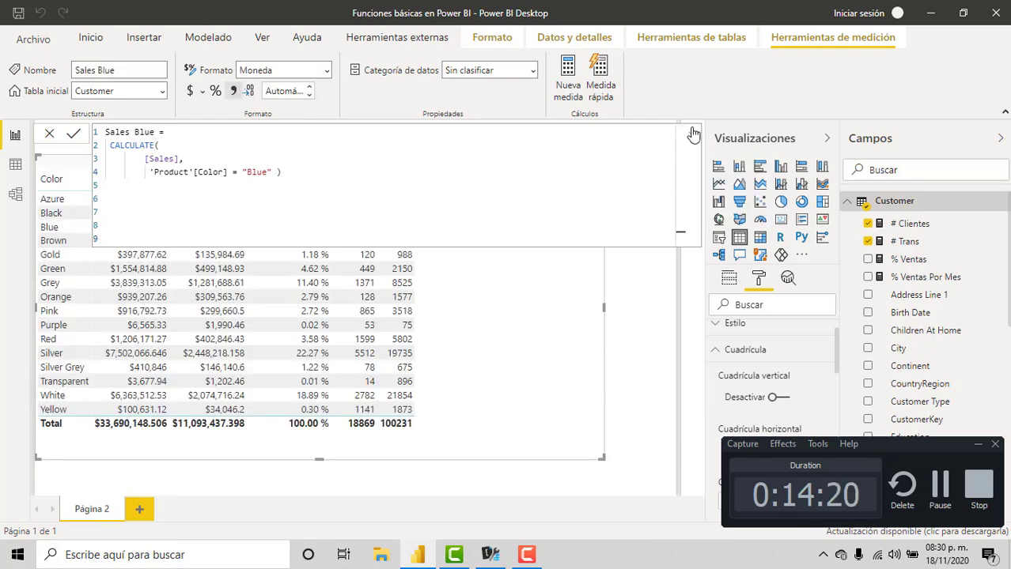
# Collapse the formula editor and add the Sales Blue measure from the Customer table to the table visual.
pyautogui.click(693, 134)
pyautogui.scroll(-10, 947, 269)
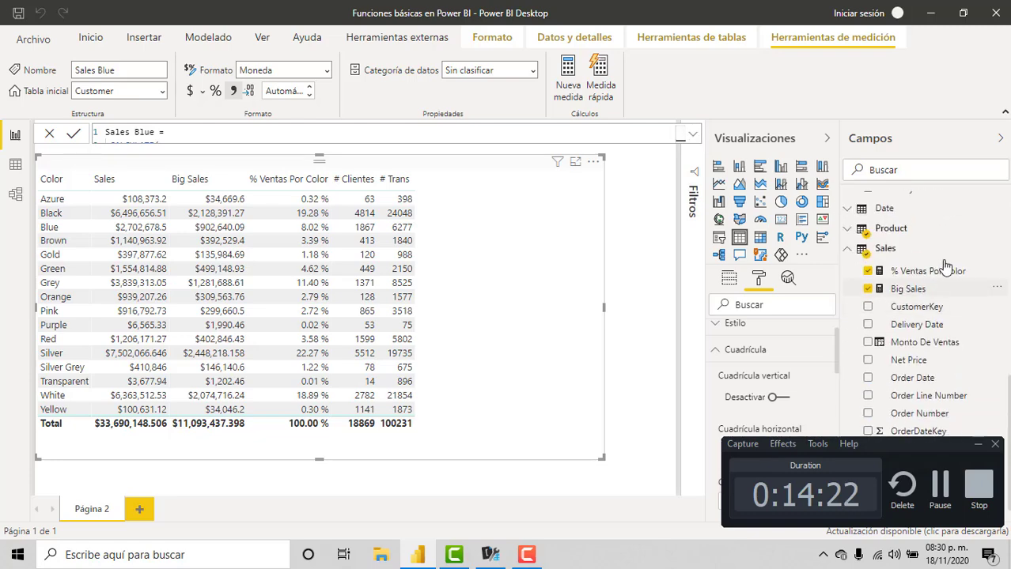
pyautogui.scroll(5, 946, 269)
pyautogui.scroll(-4, 946, 261)
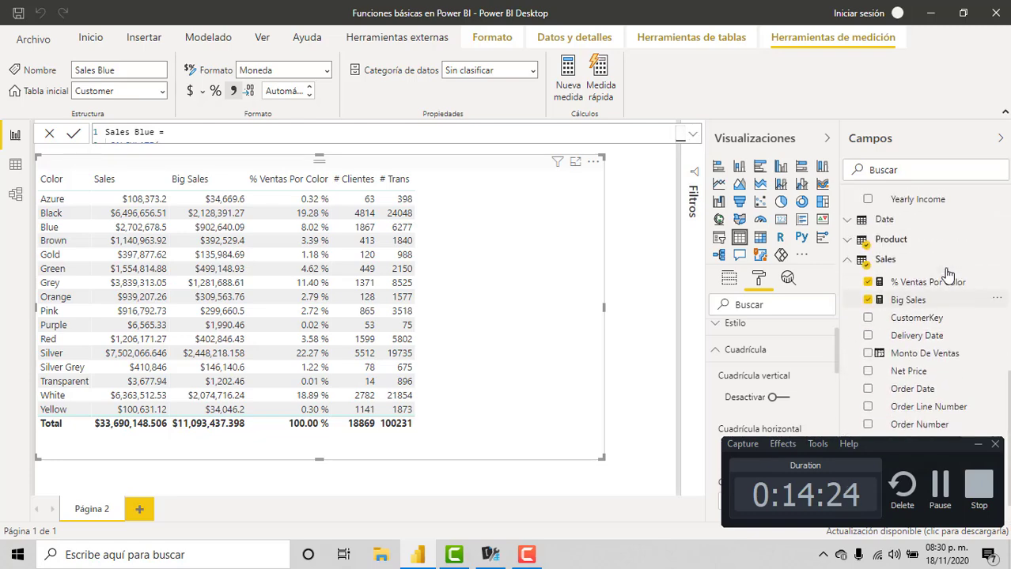
pyautogui.scroll(3, 948, 272)
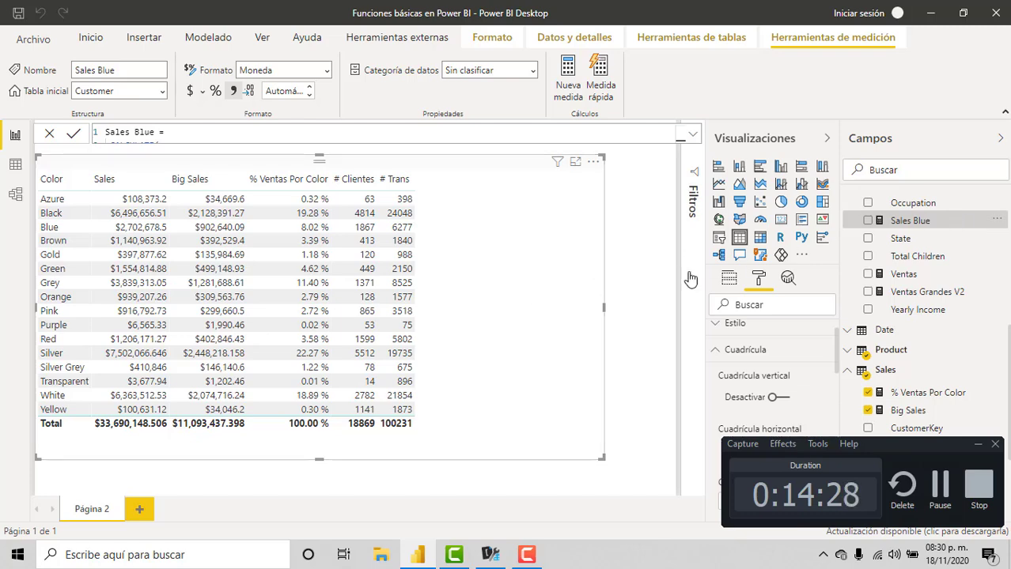
pyautogui.moveTo(689, 278); pyautogui.dragTo(443, 315)
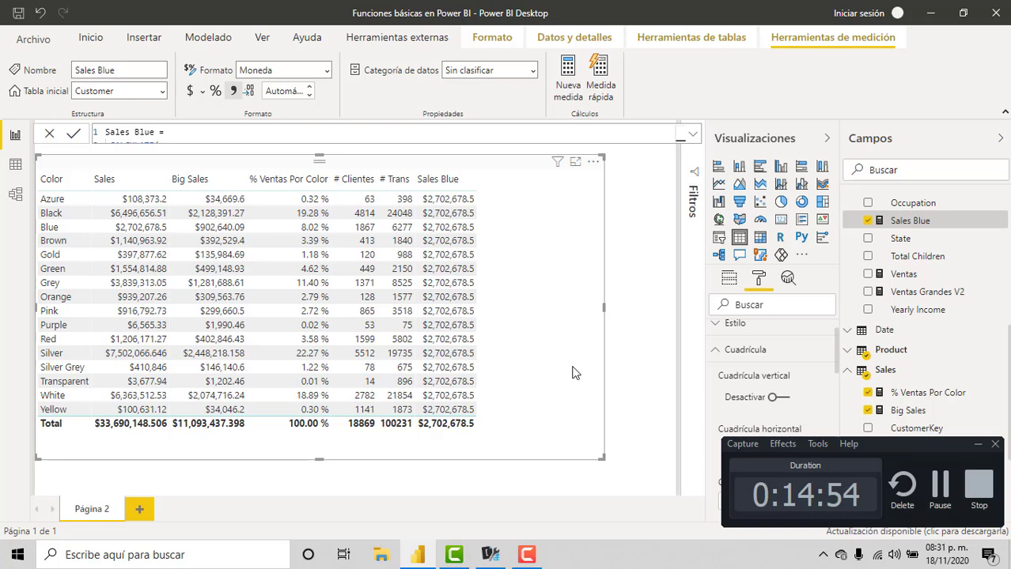
# Expand the Sales Blue formula and open a FILTER function on a new line between [Sales] and the color condition.
pyautogui.click(692, 134)
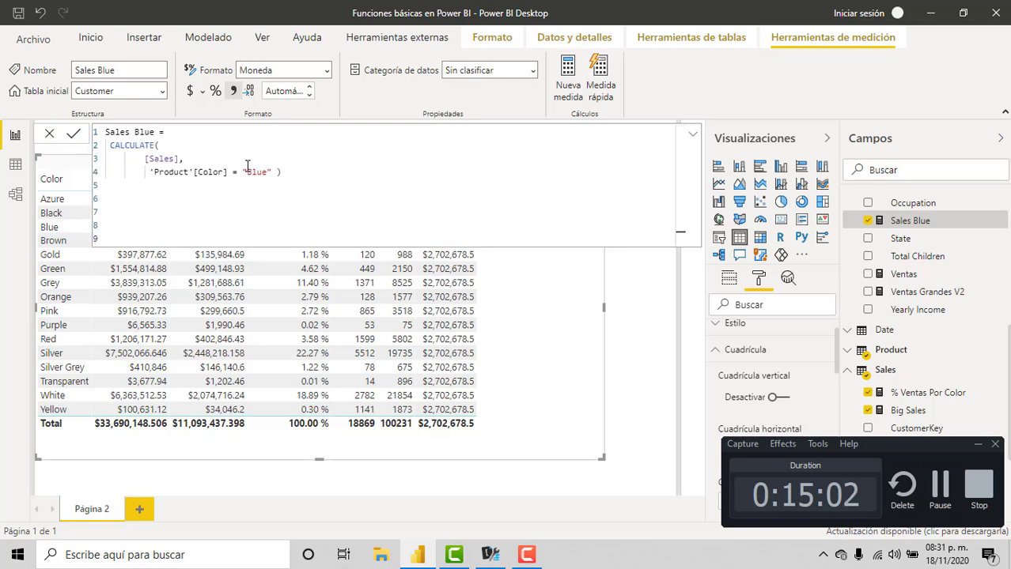
pyautogui.click(226, 156)
pyautogui.press('Return')
pyautogui.write('FILTER(')
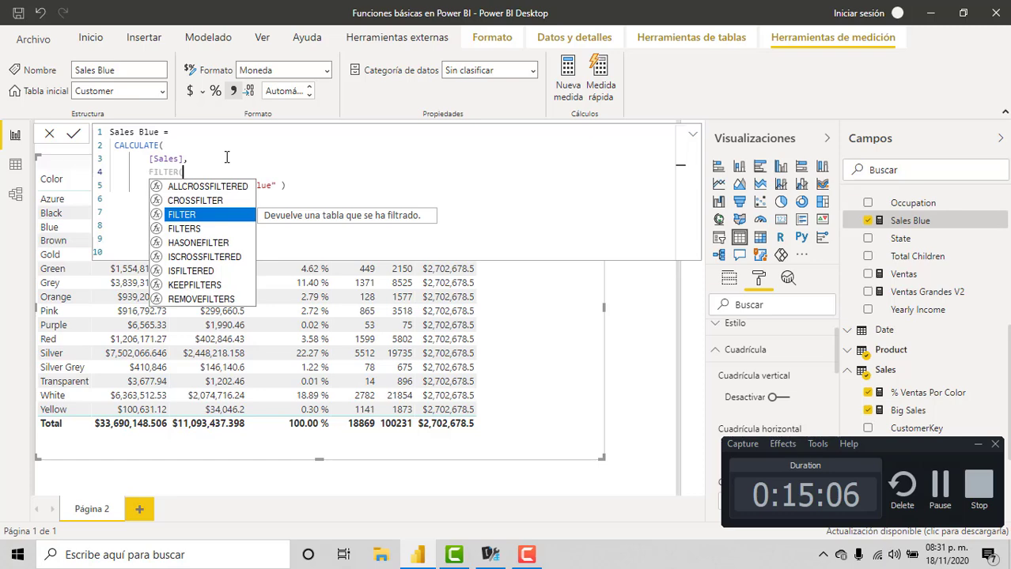
pyautogui.click(158, 211)
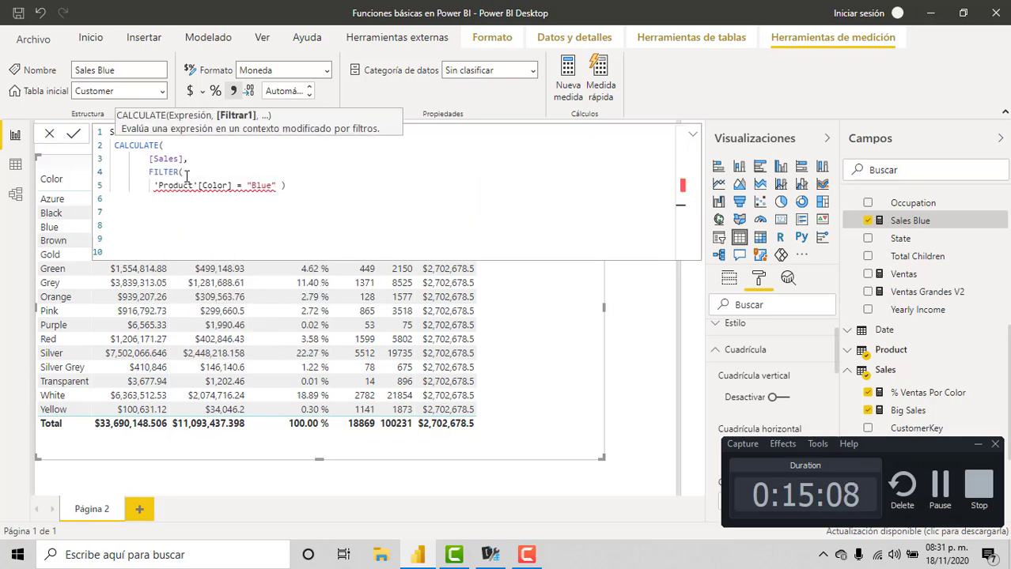
# Enter ALL( 'Product'[Color] ) as the table argument of FILTER, ending with a comma before the color condition.
pyautogui.click(184, 173)
pyautogui.press('Return')
pyautogui.write('A')
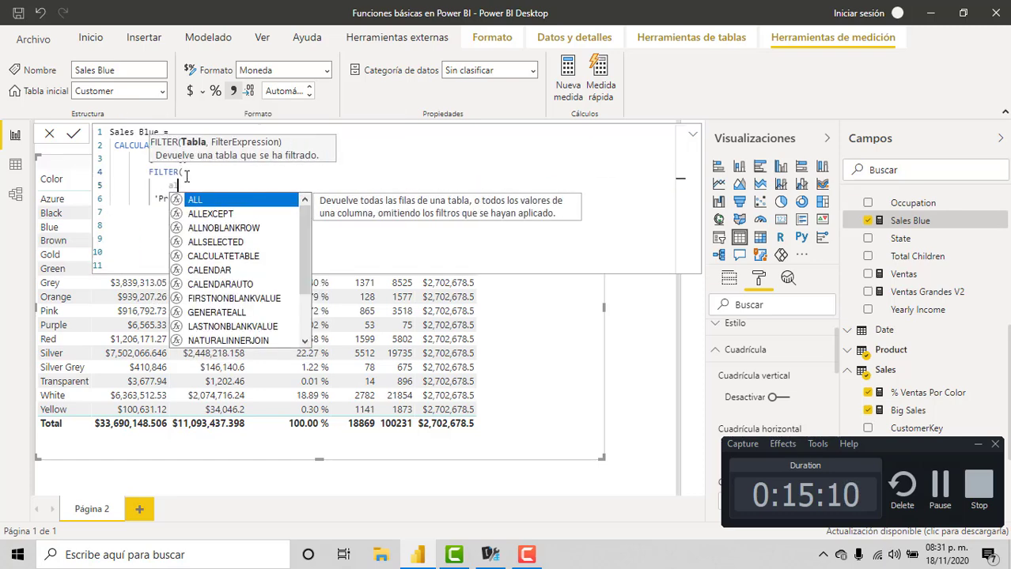
pyautogui.write('LL( PRO')
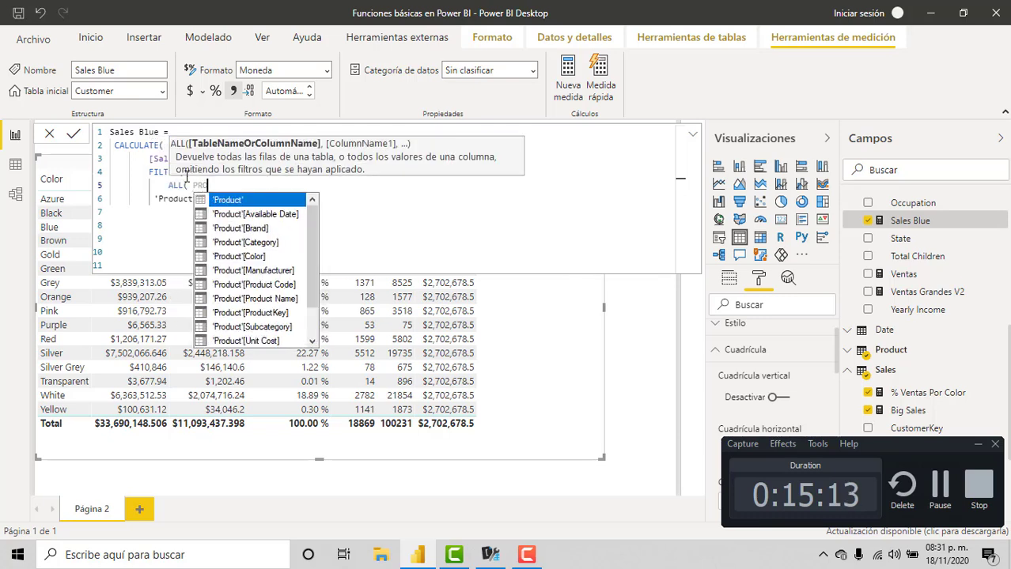
pyautogui.press('Tab')
pyautogui.write('[C')
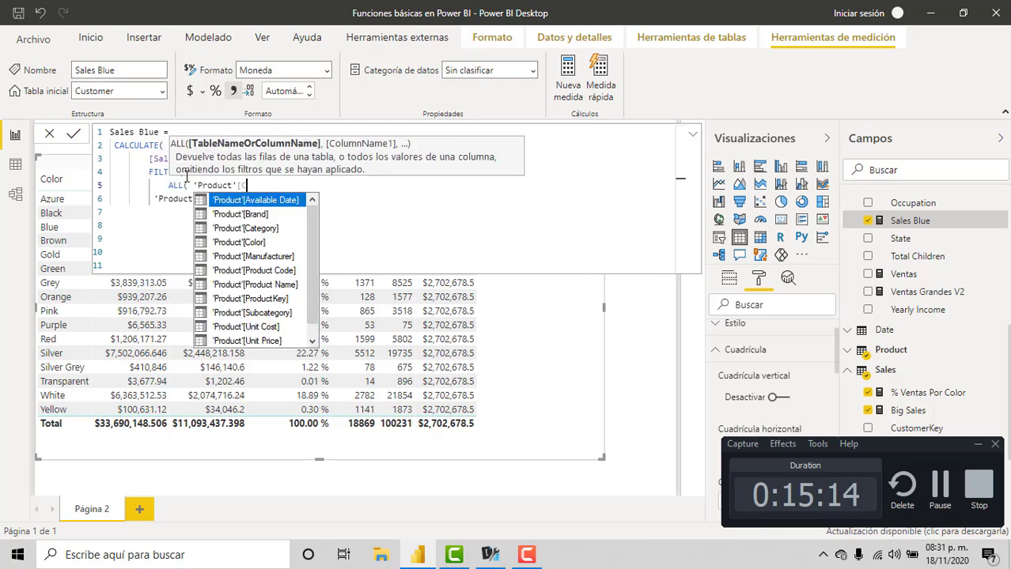
pyautogui.write('ol')
pyautogui.press('Tab')
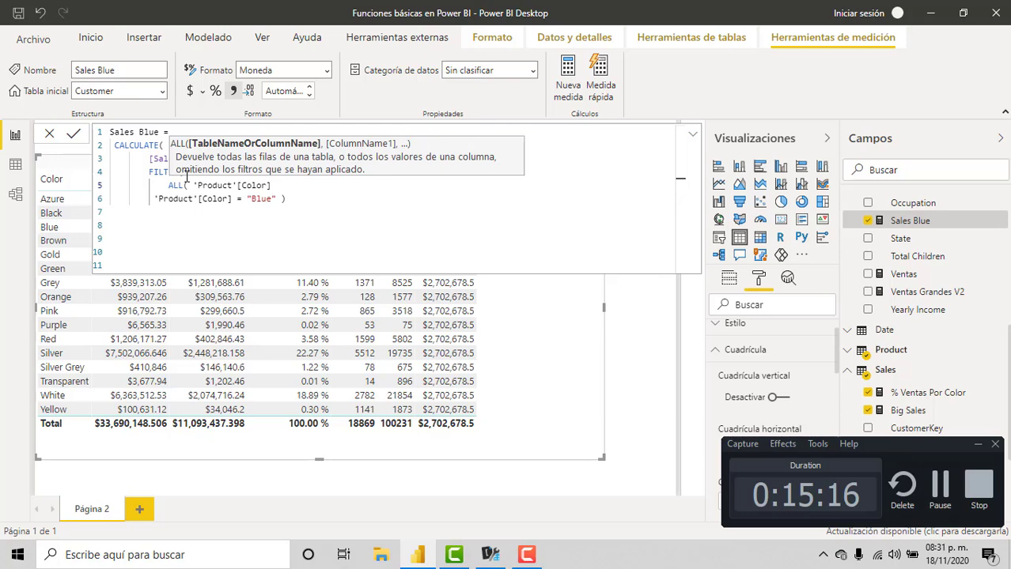
pyautogui.write('),')
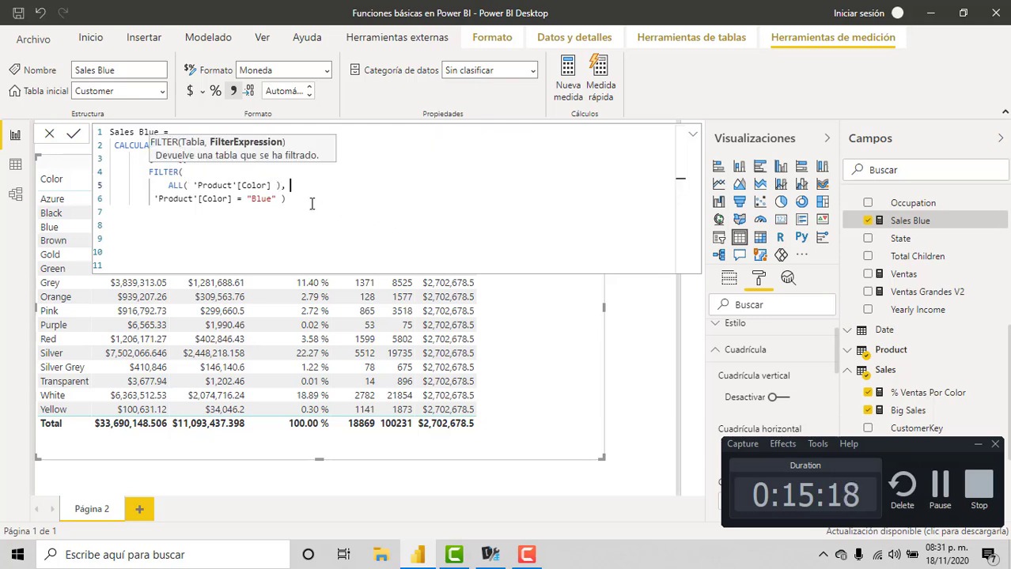
# Close the CALCULATE function on a new line, commit the revised Sales Blue measure, and collapse the formula editor.
pyautogui.click(312, 204)
pyautogui.press('Return')
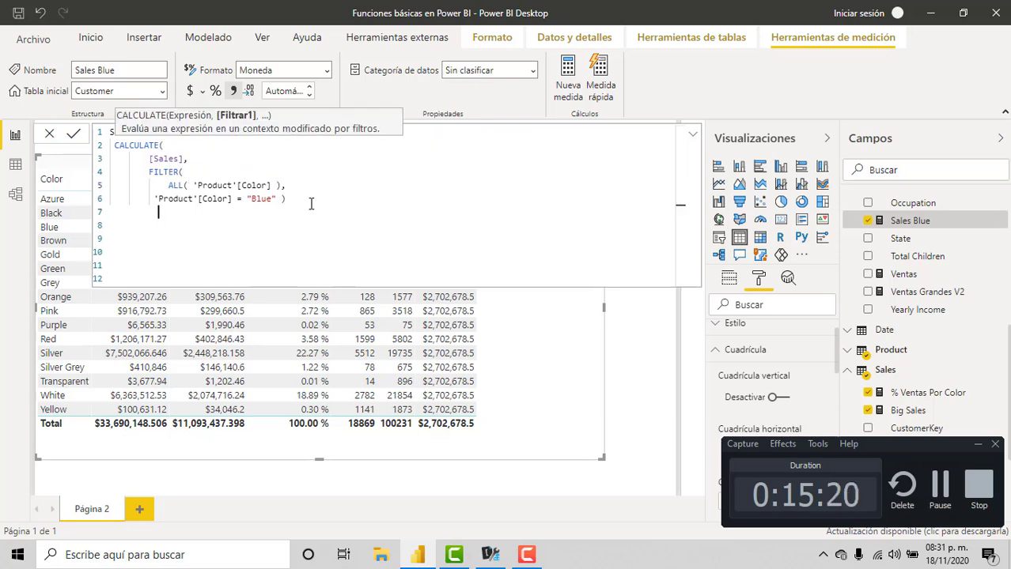
pyautogui.write(')')
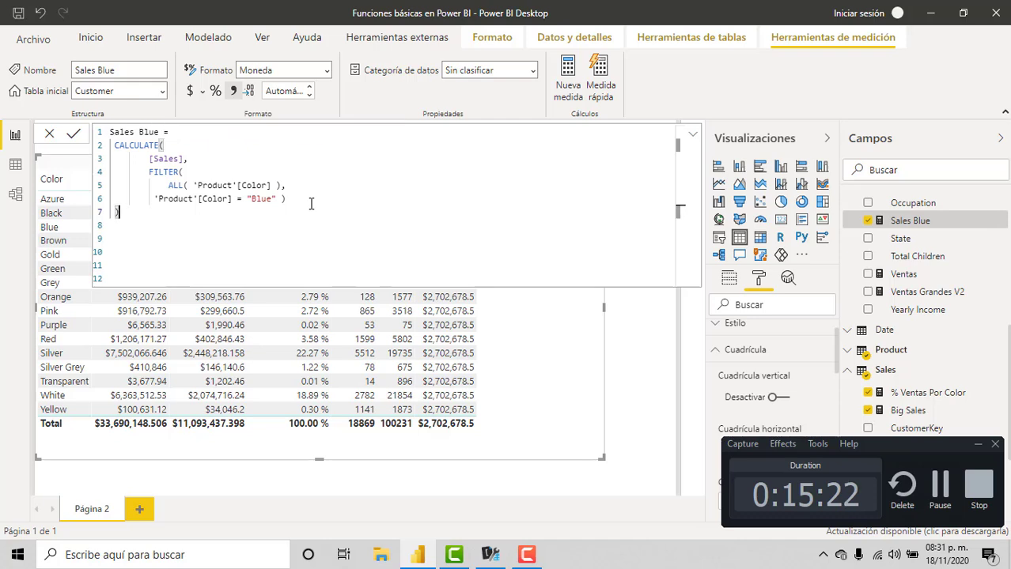
pyautogui.press('Return')
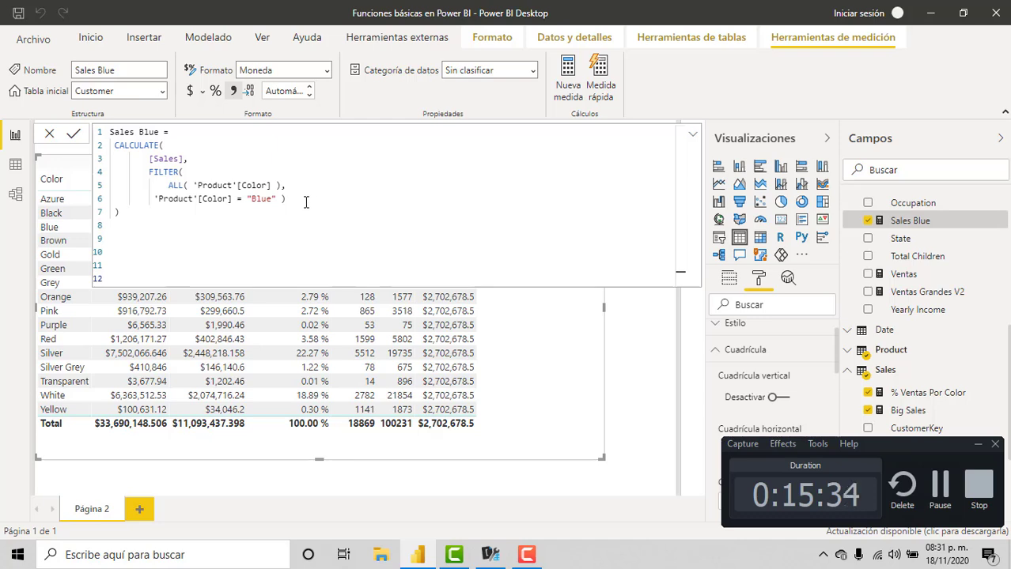
pyautogui.moveTo(306, 202); pyautogui.dragTo(116, 199)
pyautogui.click(363, 228)
pyautogui.click(695, 136)
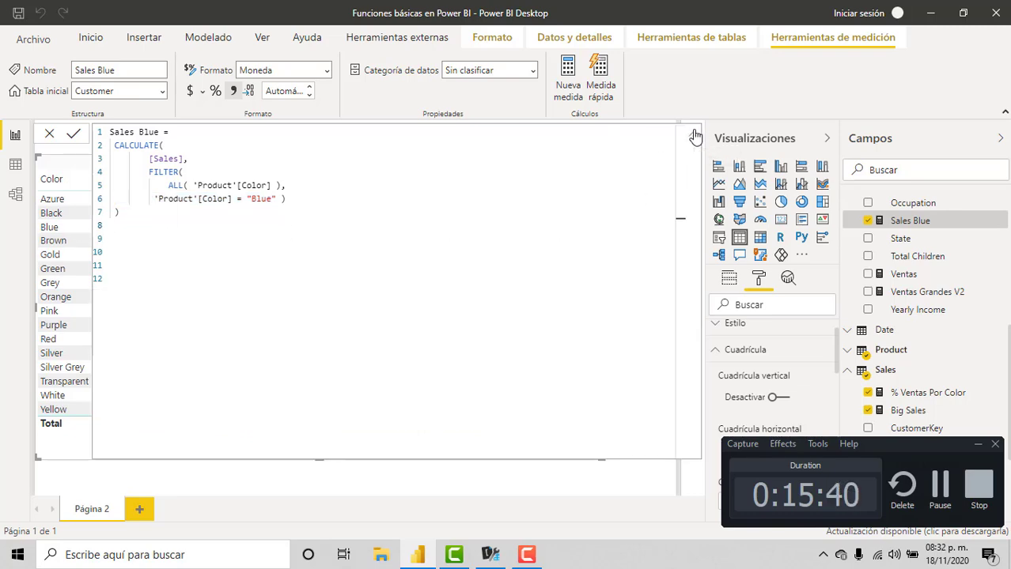
pyautogui.click(694, 136)
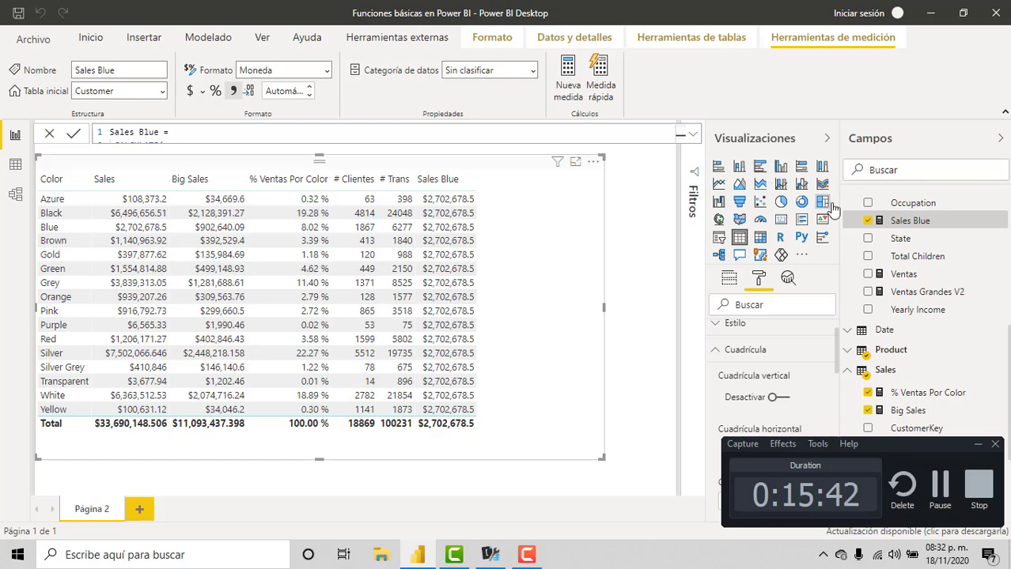
# Collapse the Customer table's field list and expand the Product table's fields.
pyautogui.scroll(10, 907, 249)
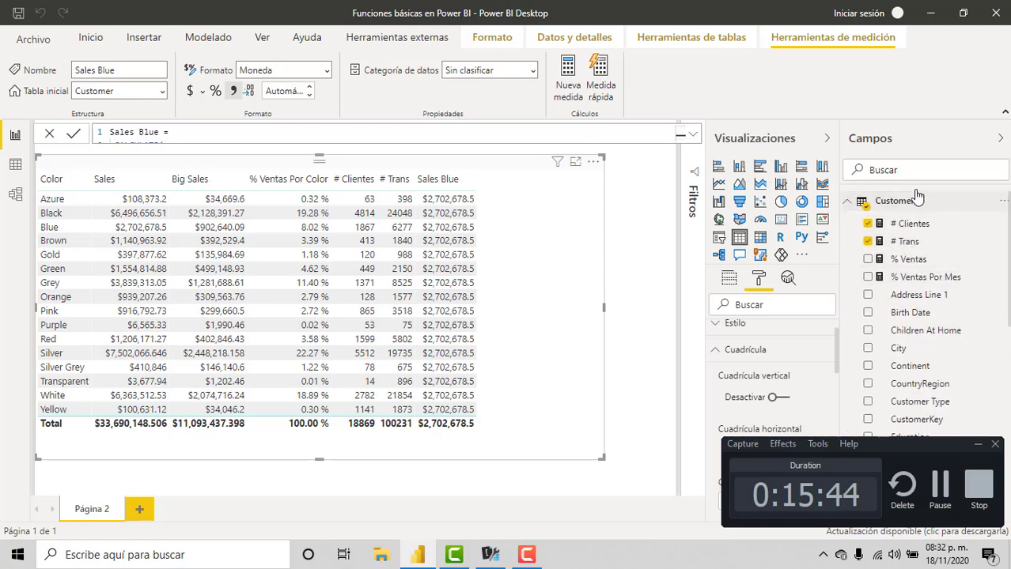
pyautogui.click(916, 197)
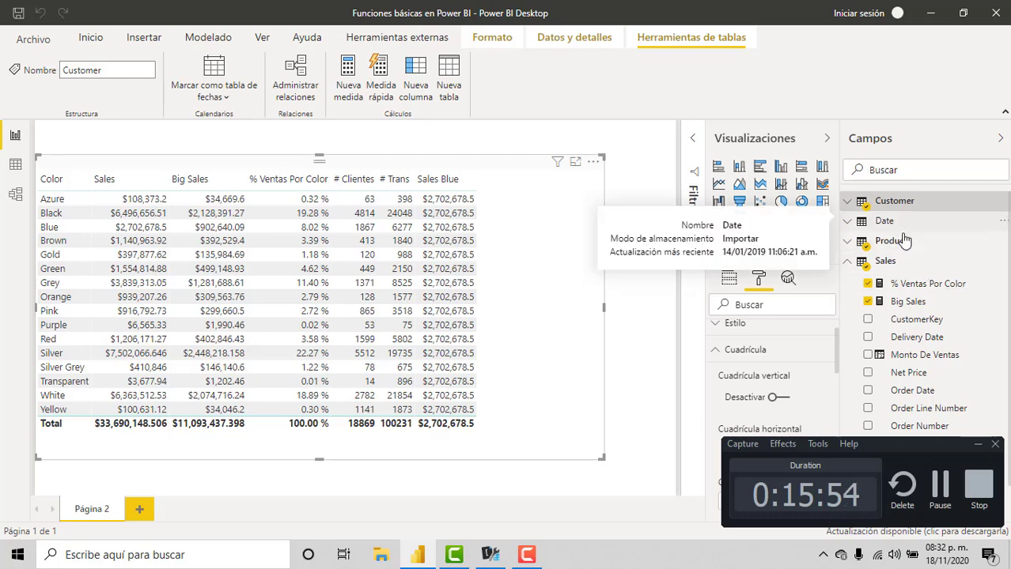
pyautogui.scroll(-2, 891, 307)
pyautogui.scroll(2, 895, 261)
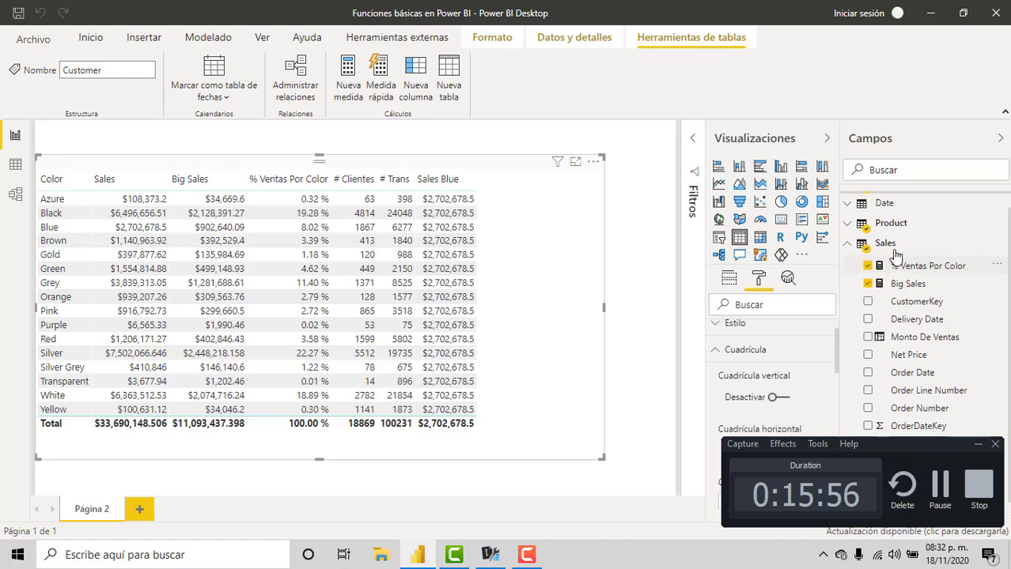
pyautogui.click(901, 240)
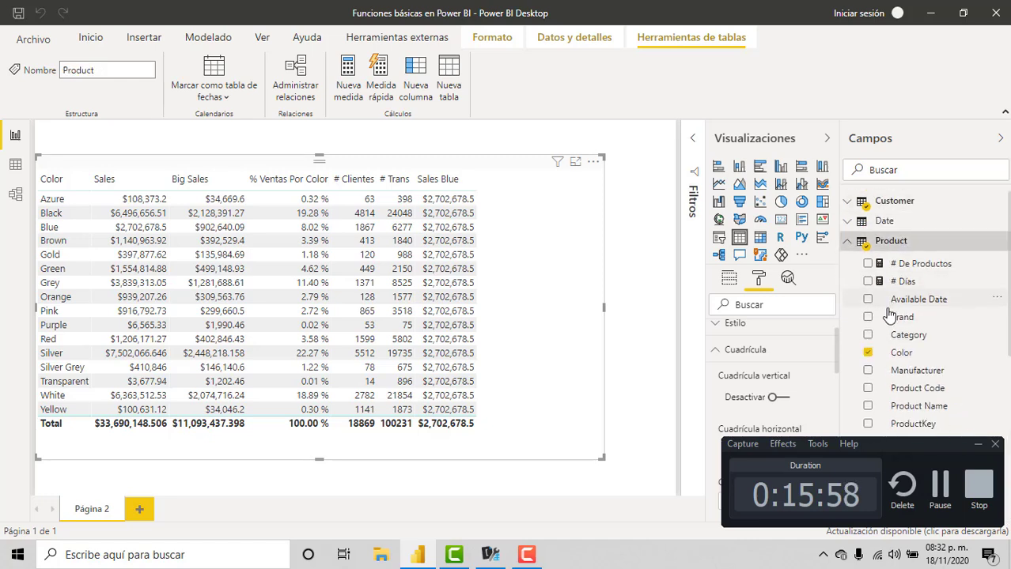
pyautogui.scroll(-4, 868, 253)
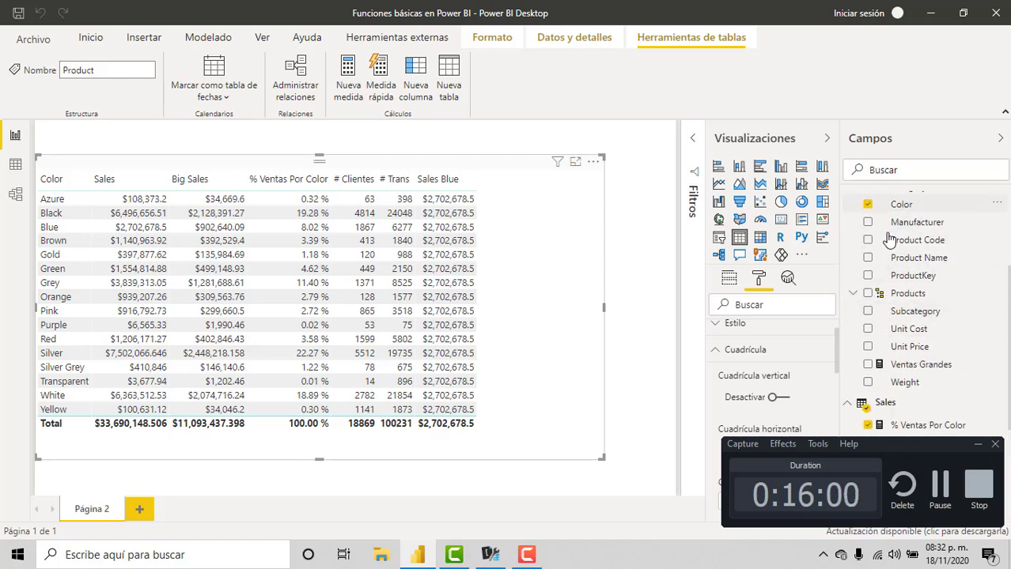
# Replace the Color field with Category from the Product table in the table visual, leaving # Días out.
pyautogui.click(871, 204)
pyautogui.scroll(1, 870, 212)
pyautogui.scroll(3, 868, 212)
pyautogui.click(867, 207)
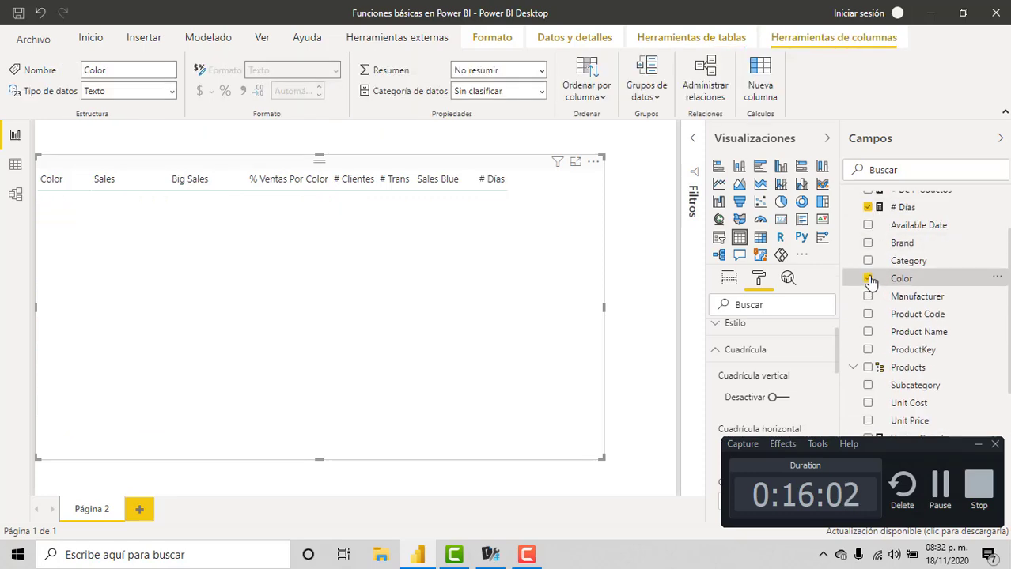
pyautogui.click(868, 207)
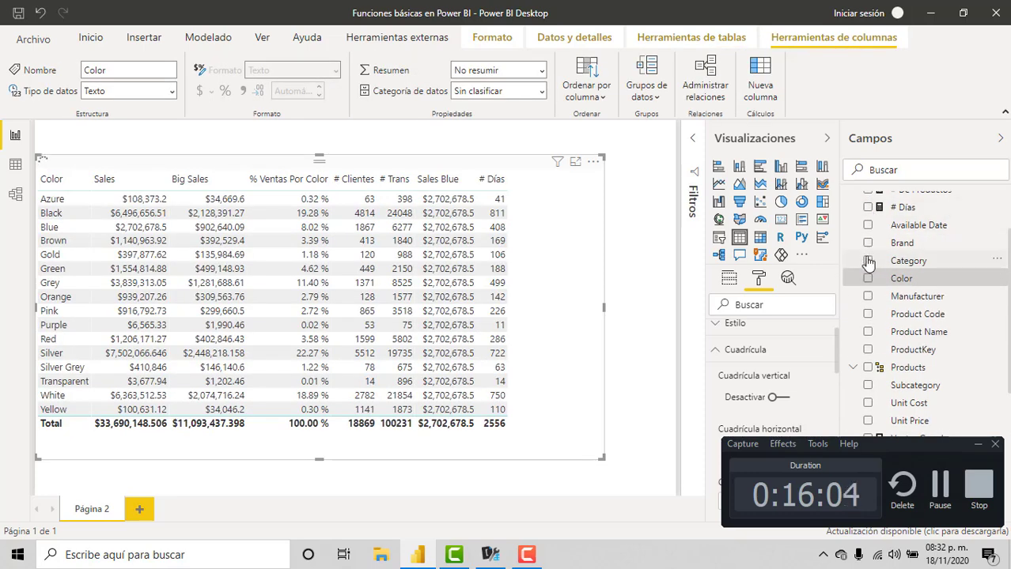
pyautogui.click(867, 278)
pyautogui.click(868, 260)
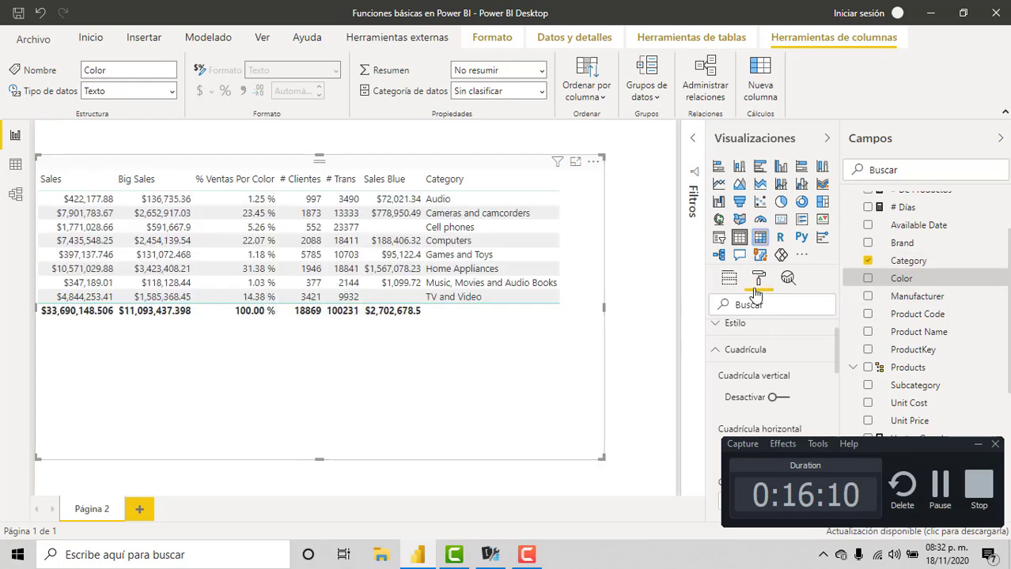
# Convert the table visual to a matrix and widen it on the report page.
pyautogui.click(759, 237)
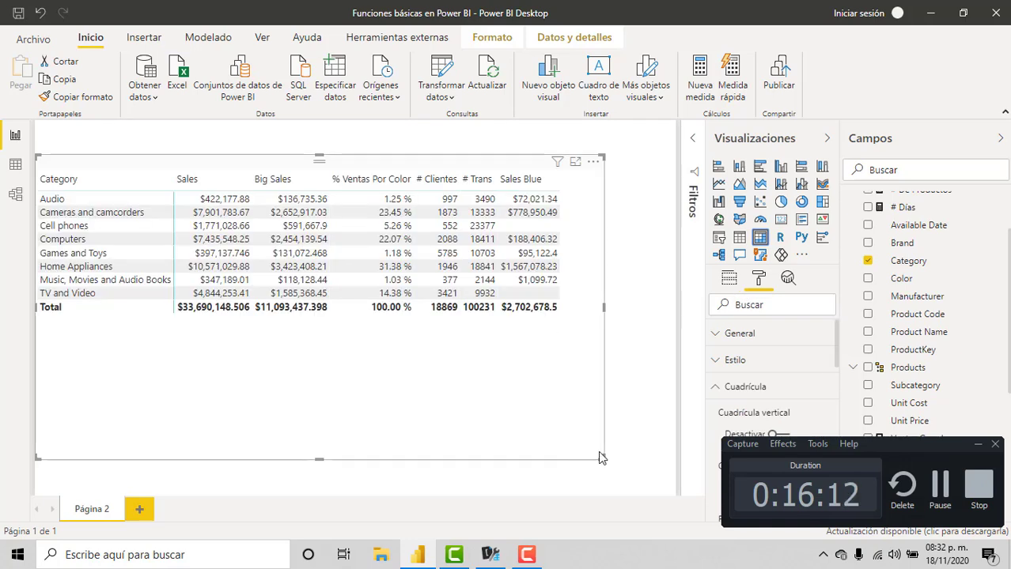
pyautogui.moveTo(637, 447); pyautogui.dragTo(600, 418)
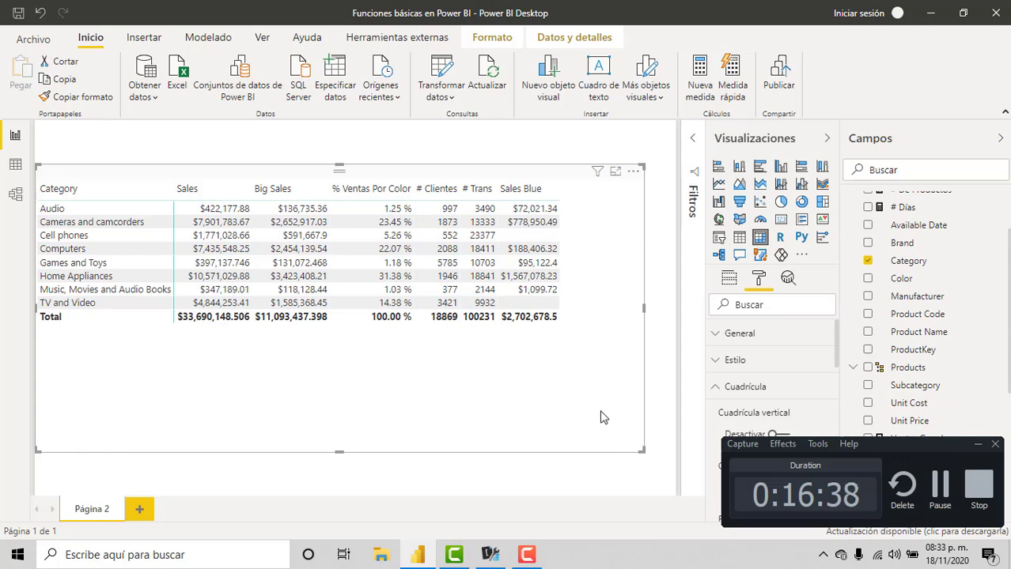
# Open the % Ventas Por Color measure from the Sales table and delete everything after [Ventas], in its DIVIDE formula.
pyautogui.scroll(2, 970, 294)
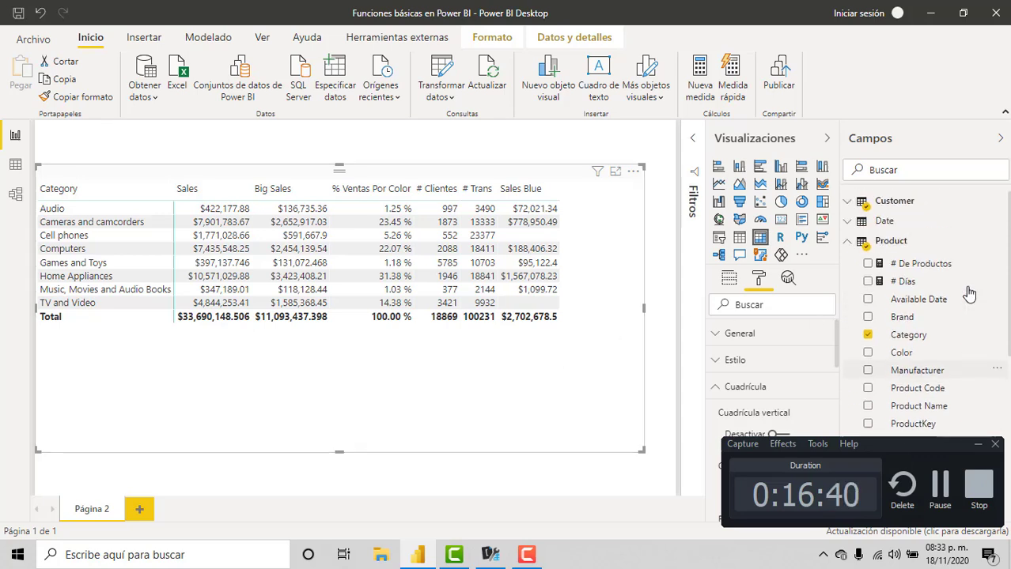
pyautogui.scroll(-4, 924, 316)
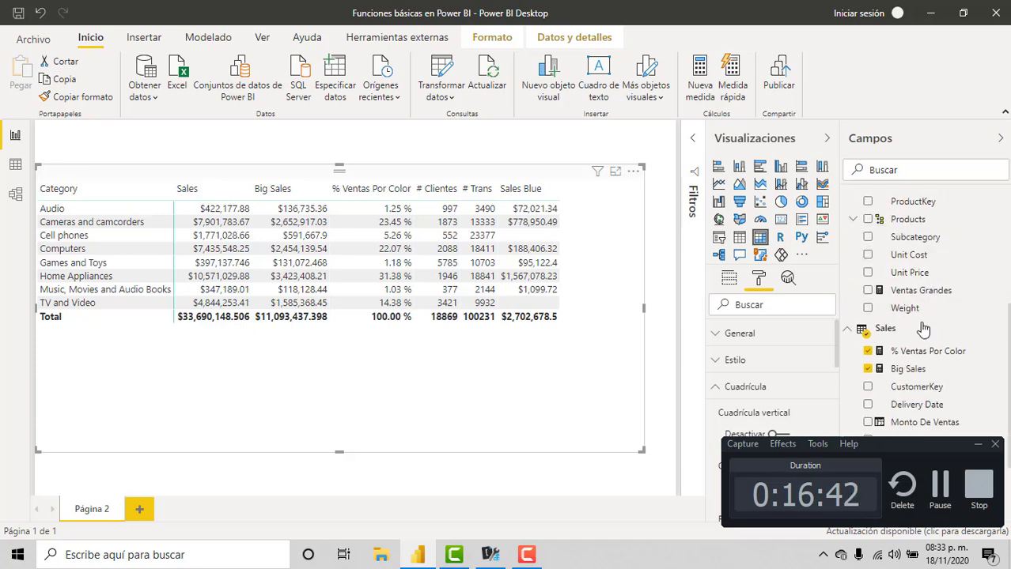
pyautogui.scroll(-3, 923, 328)
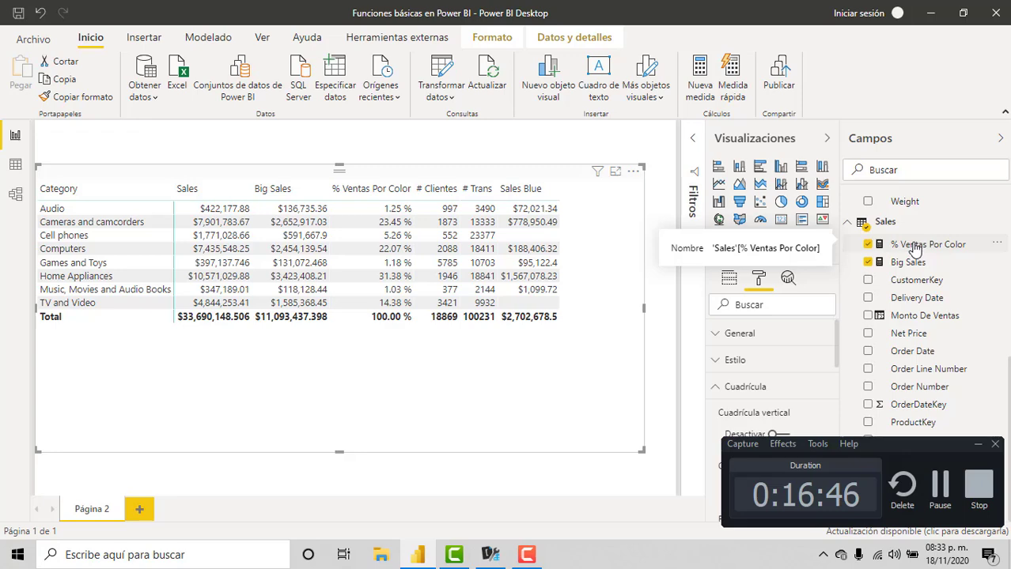
pyautogui.click(914, 248)
pyautogui.moveTo(600, 132); pyautogui.dragTo(301, 131)
pyautogui.press('BackSpace')
pyautogui.press('BackSpace')
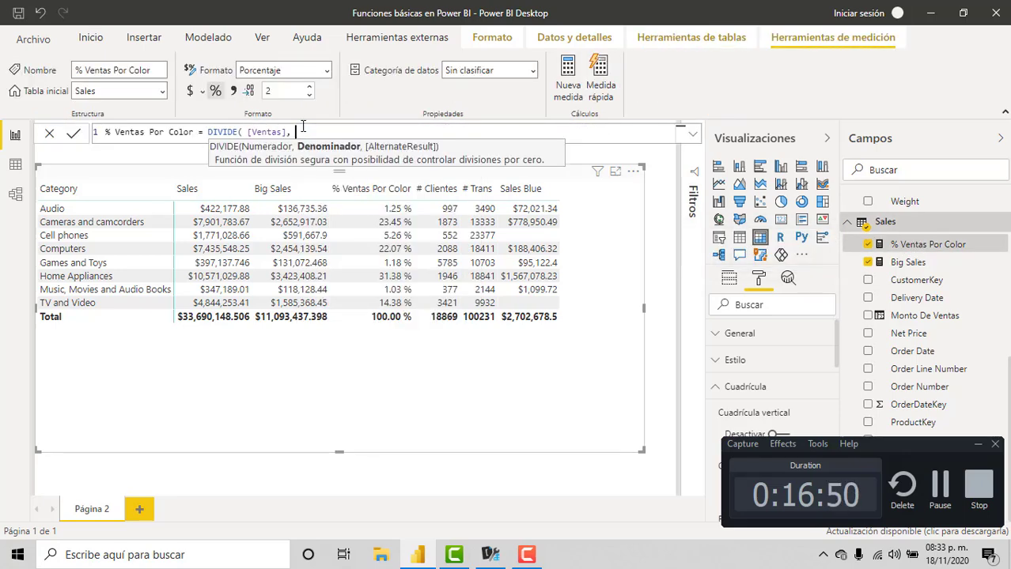
# Start the DIVIDE denominator with CALCULATE( [Ventas], ready for a filter argument.
pyautogui.write('Cal')
pyautogui.press('Tab')
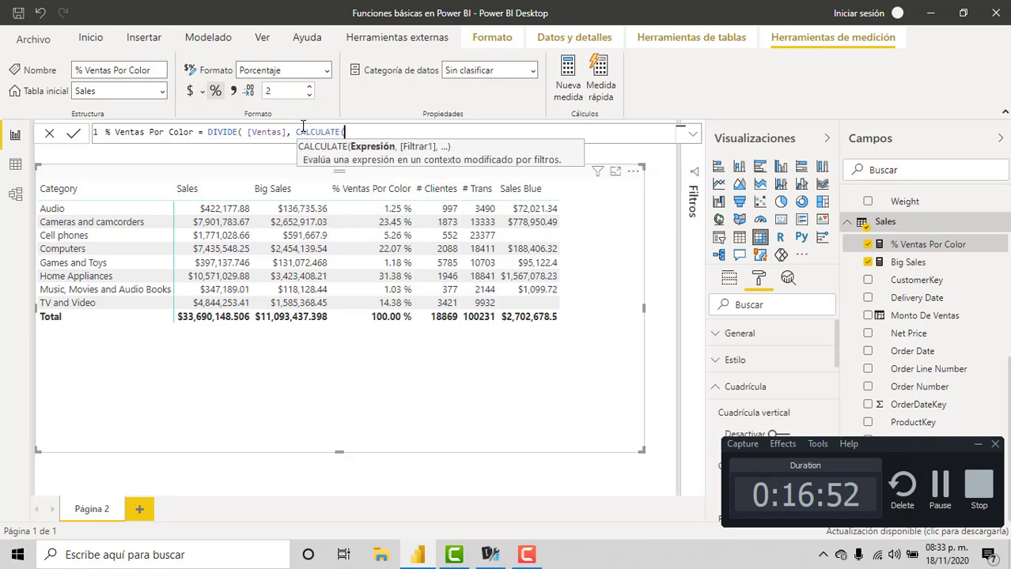
pyautogui.write('[Ve')
pyautogui.press('Tab')
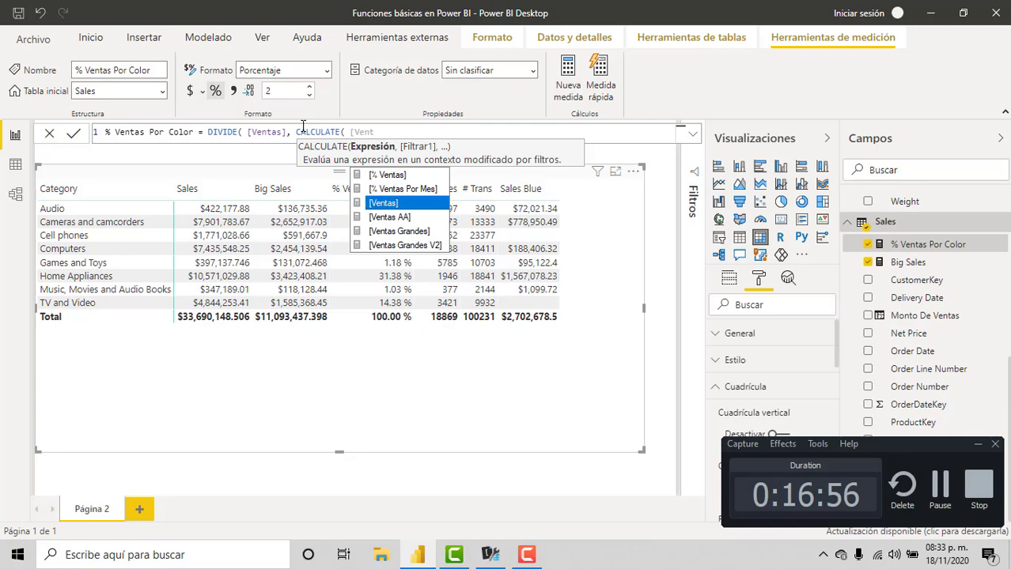
pyautogui.write('as')
pyautogui.press('Tab')
pyautogui.write(', ')
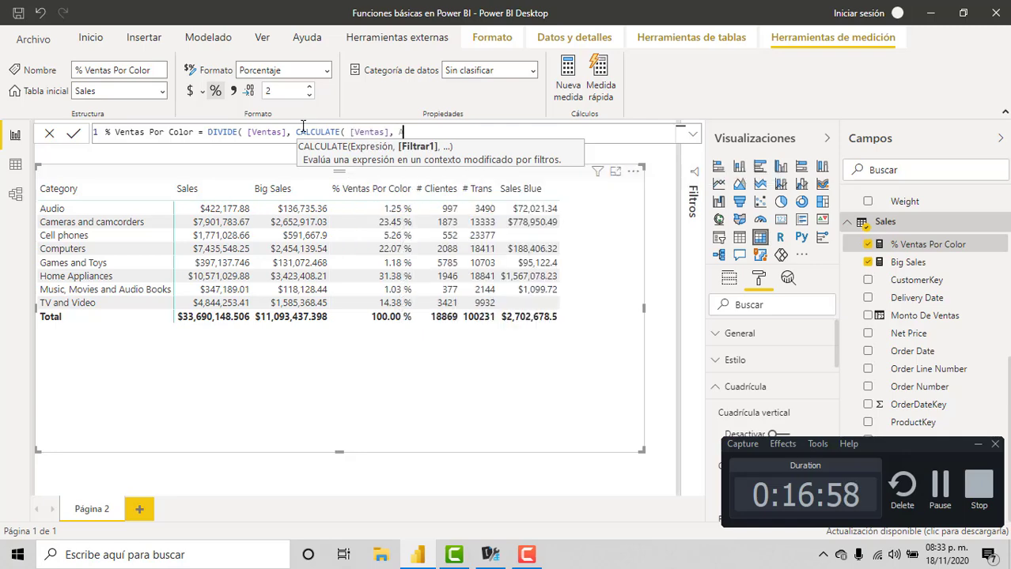
# Add ALL( 'Product'[Category] ) as the CALCULATE filter, close all functions, and commit the % Ventas Por Color measure.
pyautogui.write('ALL( PRO')
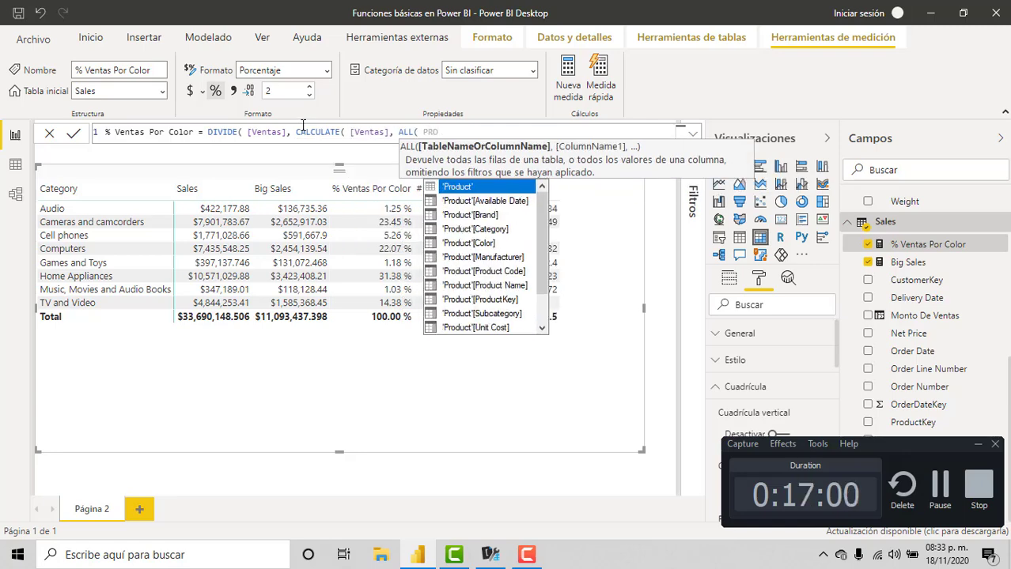
pyautogui.press('Tab')
pyautogui.write('[')
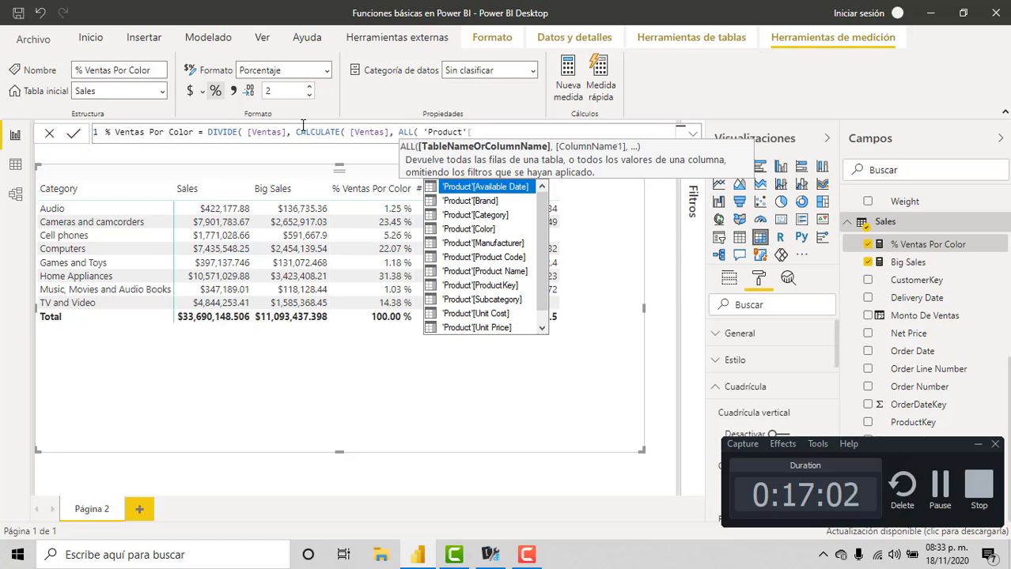
pyautogui.write('C')
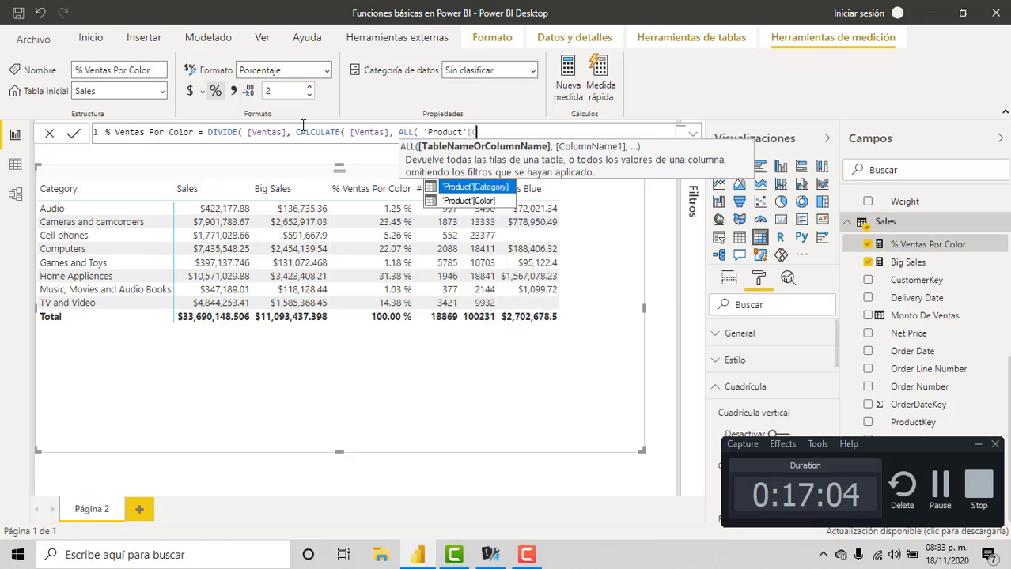
pyautogui.press('Tab')
pyautogui.write(') ) ')
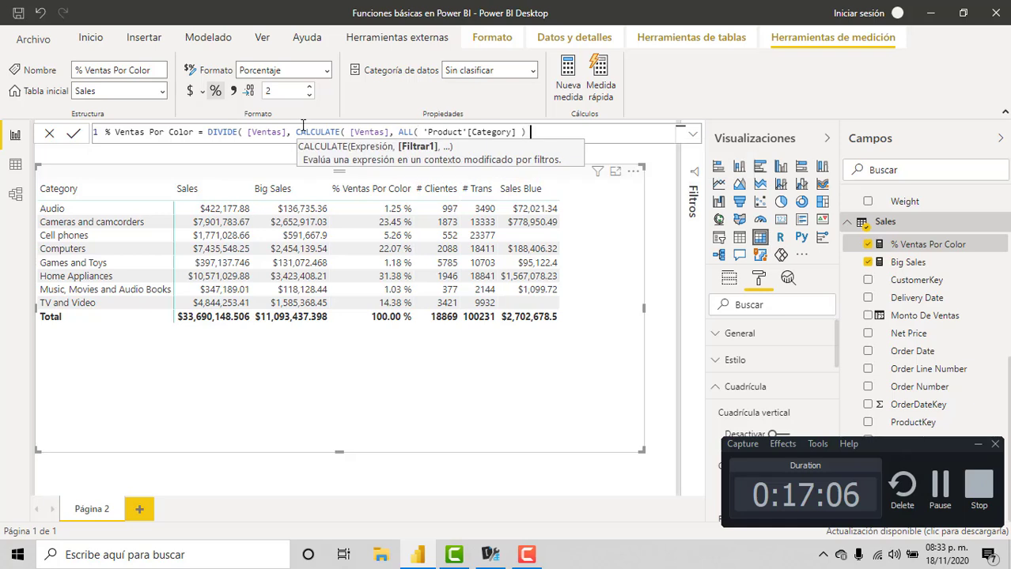
pyautogui.write(')')
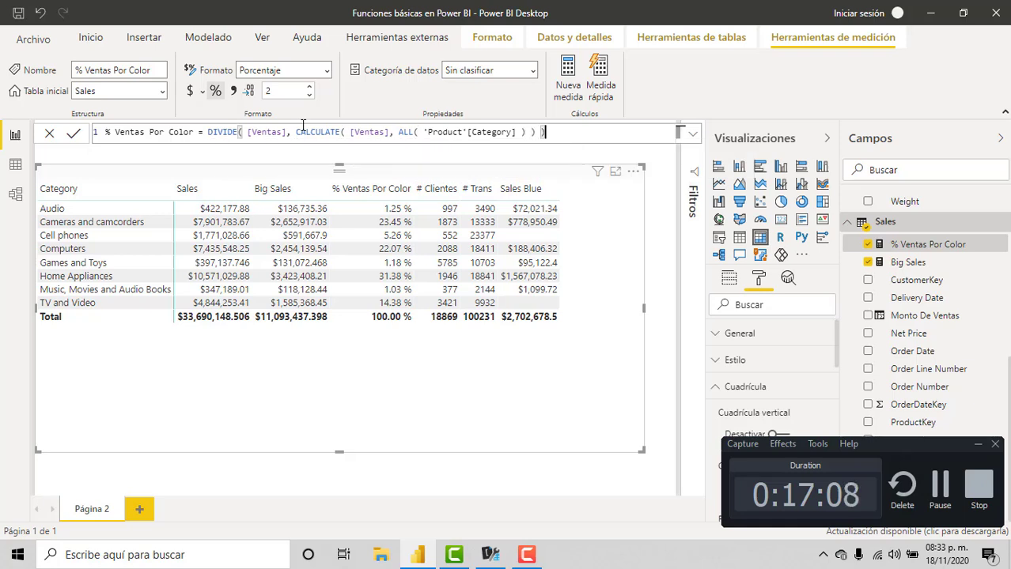
pyautogui.press('Return')
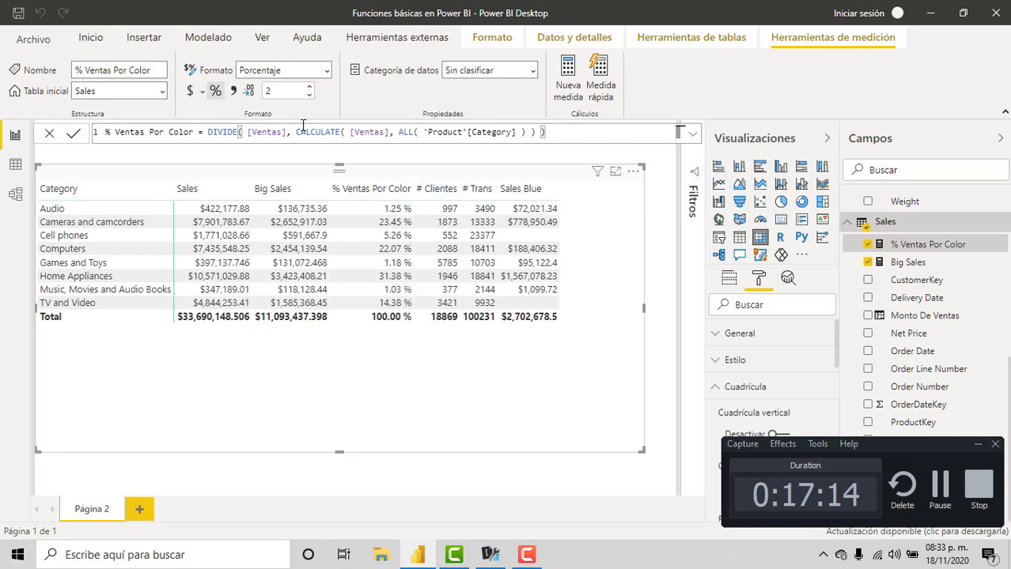
# Replace Category with Color from the Product table in the matrix.
pyautogui.scroll(1, 925, 328)
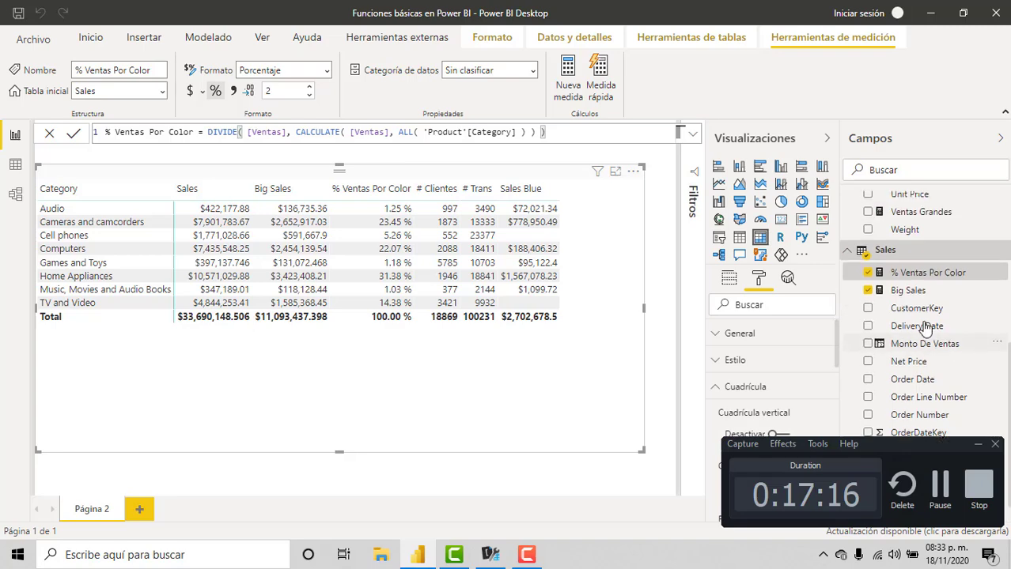
pyautogui.scroll(5, 925, 329)
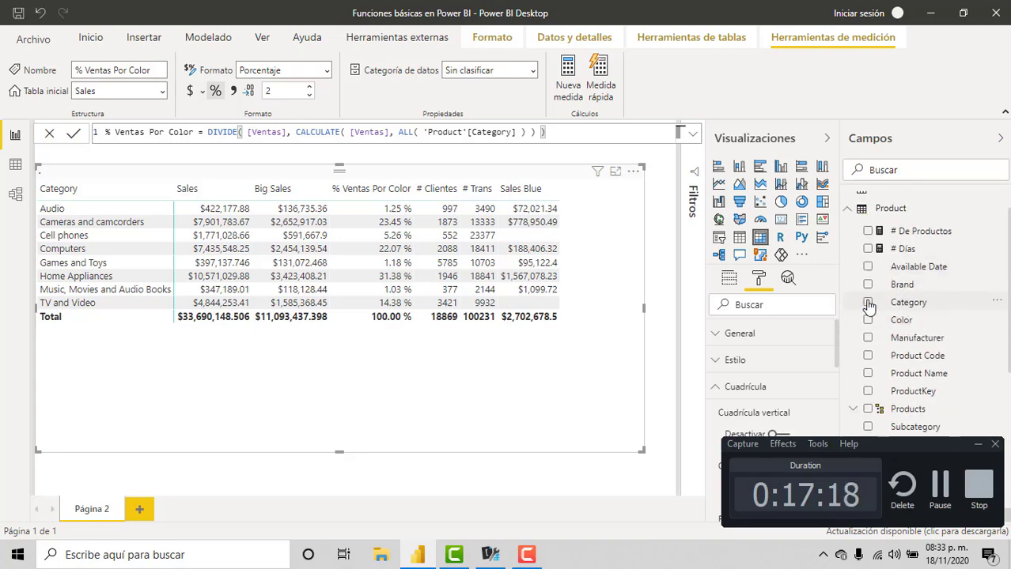
pyautogui.click(868, 303)
pyautogui.click(867, 320)
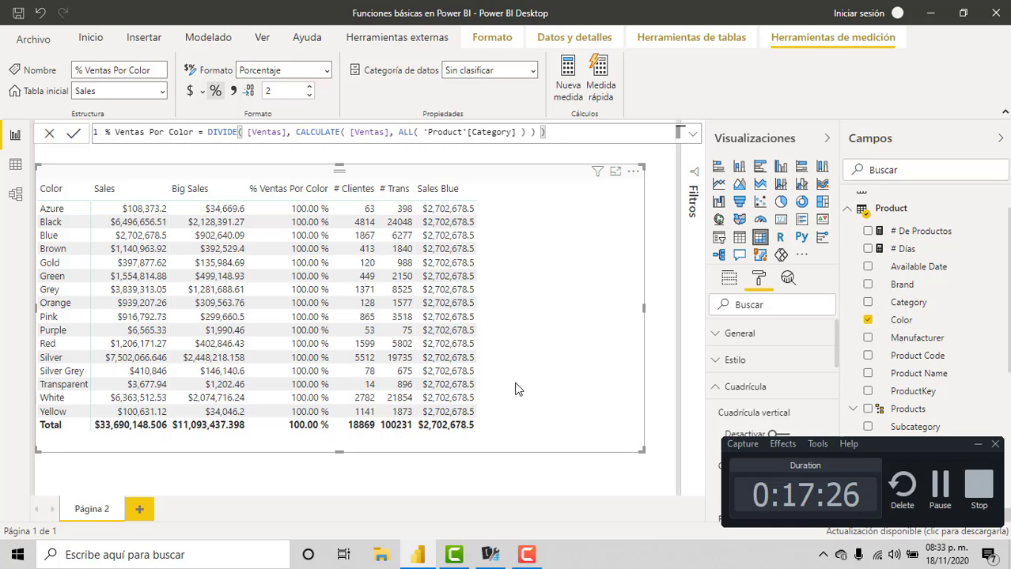
# Try to add a comma and ALL after 'Product'[Category] in the % Ventas Por Color formula and commit it.
pyautogui.click(519, 132)
pyautogui.press('BackSpace')
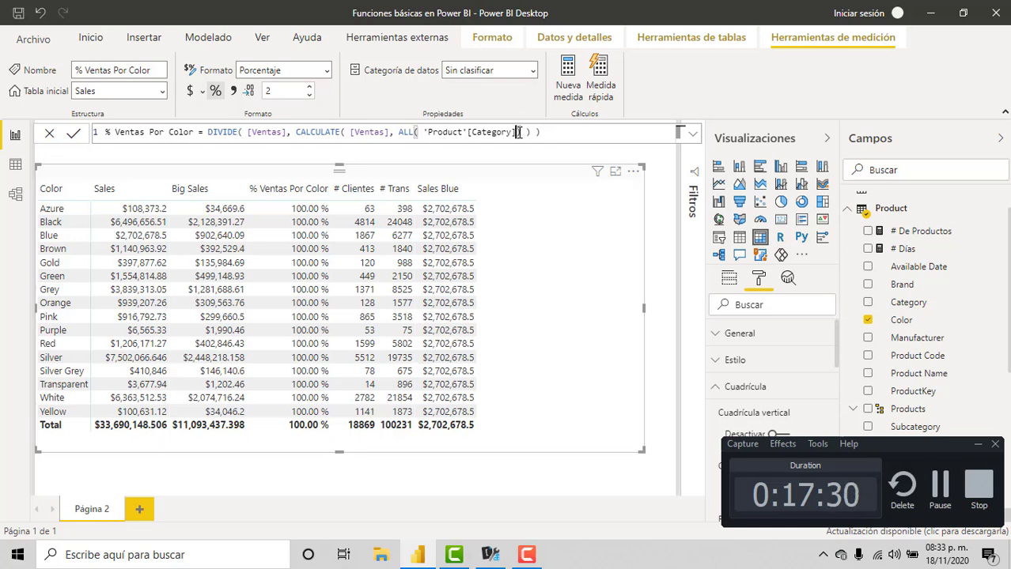
pyautogui.write(', ALL(')
pyautogui.press('Return')
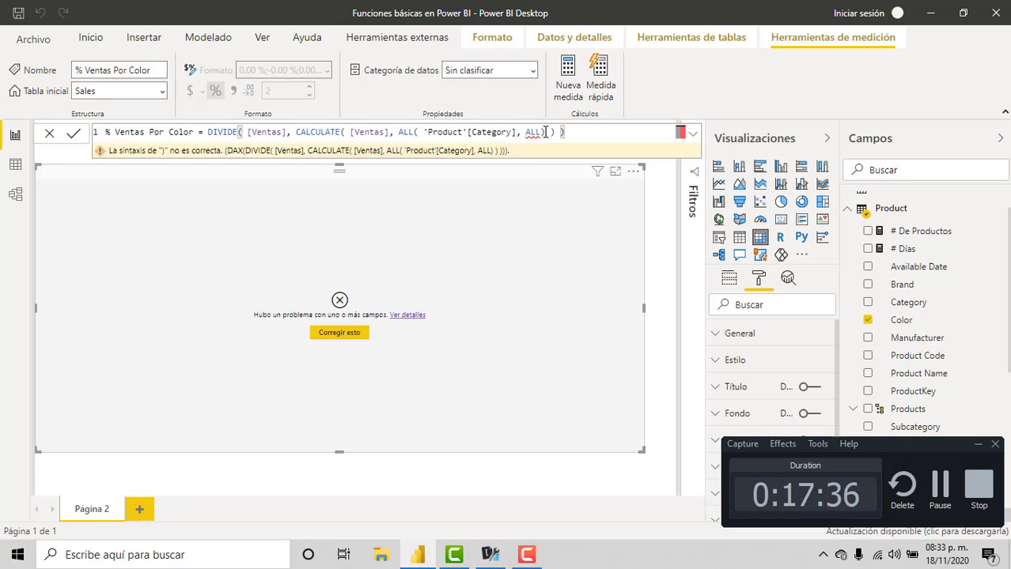
# Replace the misplaced inner ALL with 'Product'[Color] as the second argument after 'Product'[Category] in the % Ventas Por Color formula.
pyautogui.click(515, 132)
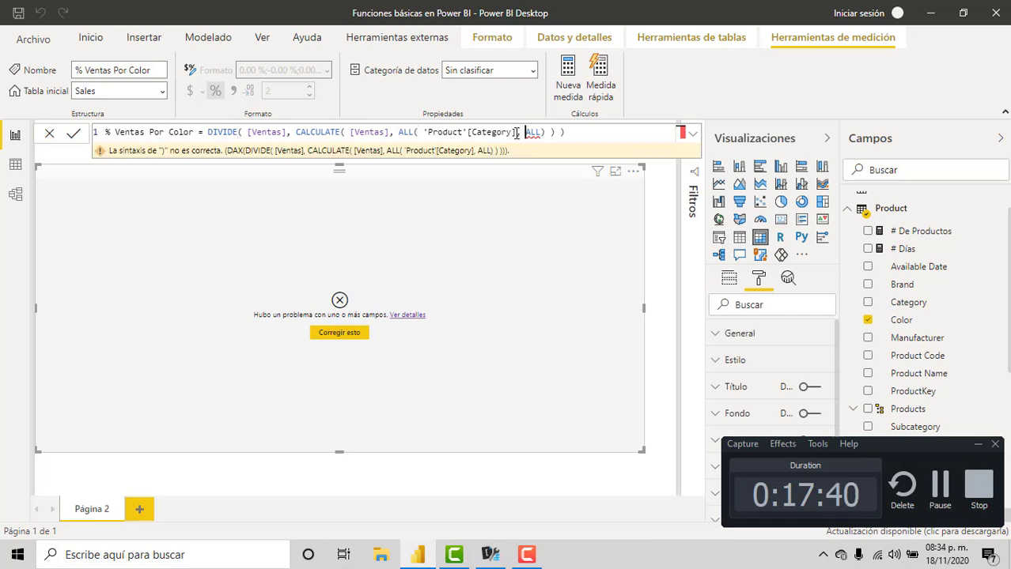
pyautogui.press('Delete')
pyautogui.press('Delete')
pyautogui.press('Delete')
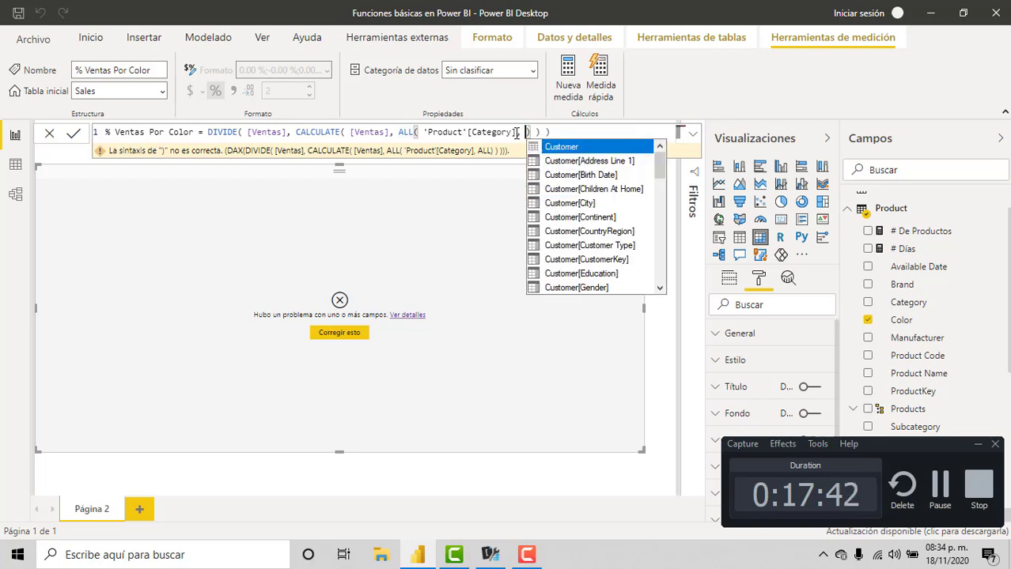
pyautogui.write("'P")
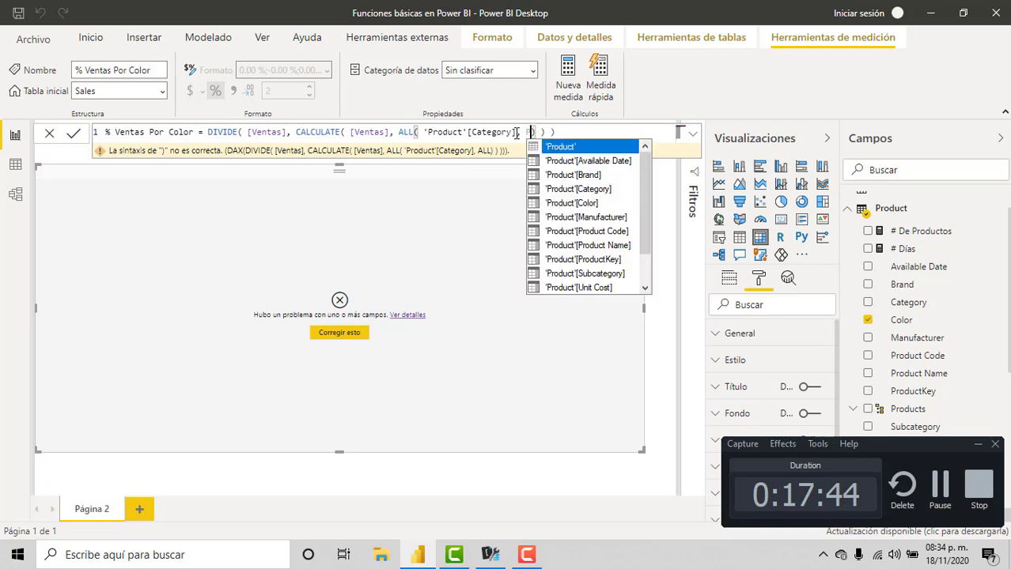
pyautogui.click(515, 132)
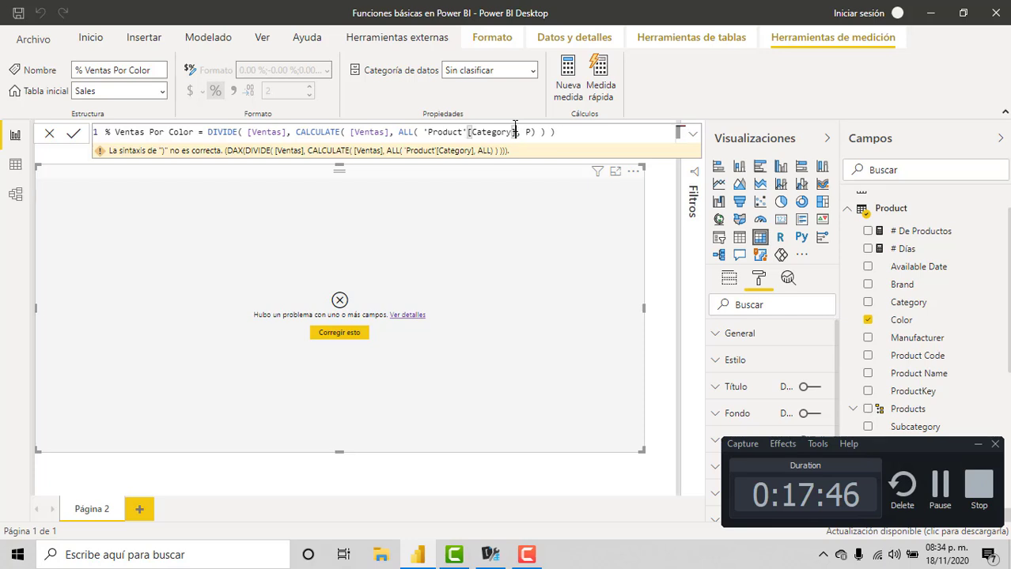
pyautogui.click(530, 132)
pyautogui.press('BackSpace')
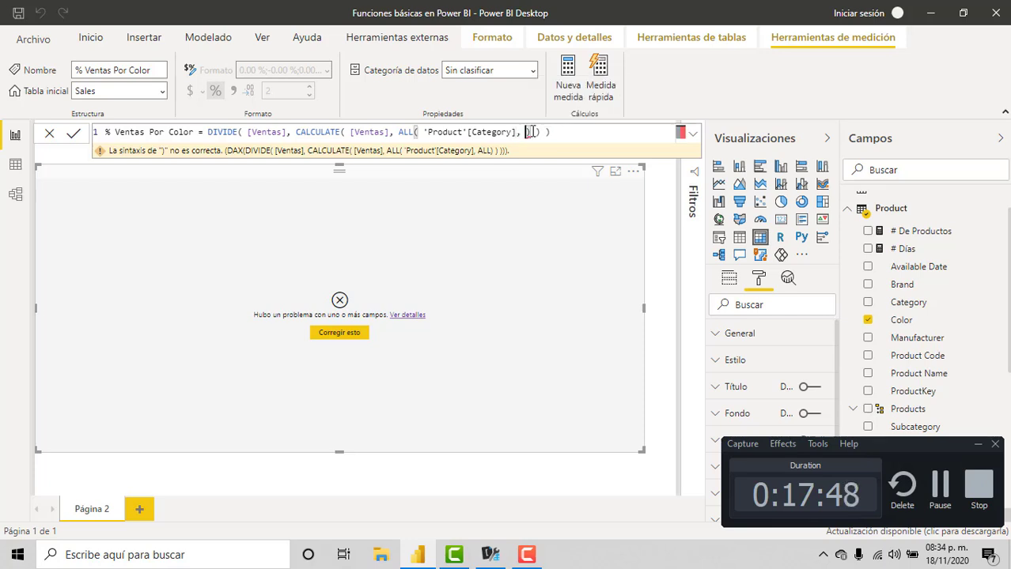
pyautogui.write("'Product' [")
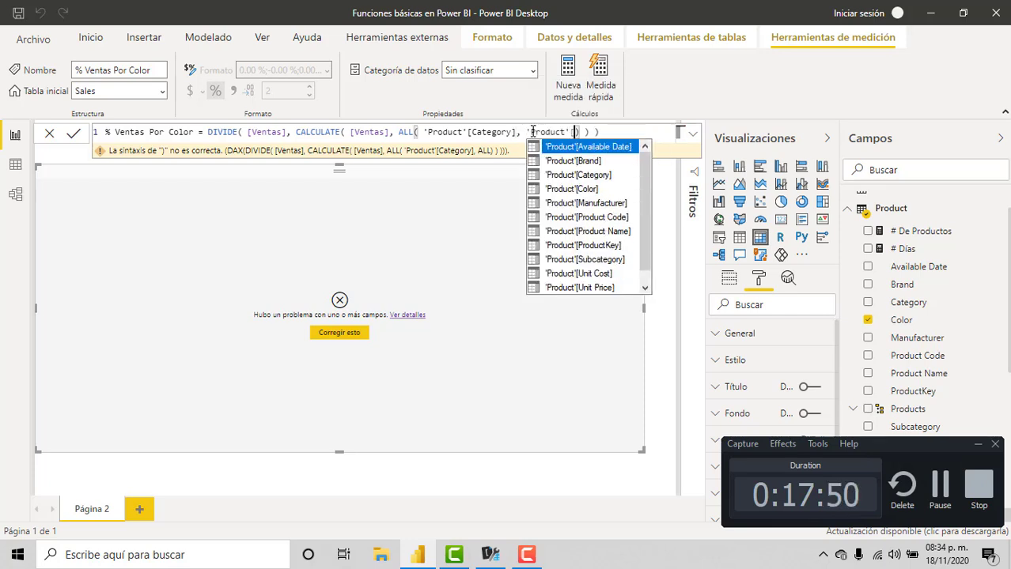
pyautogui.write('Co')
pyautogui.press('Tab')
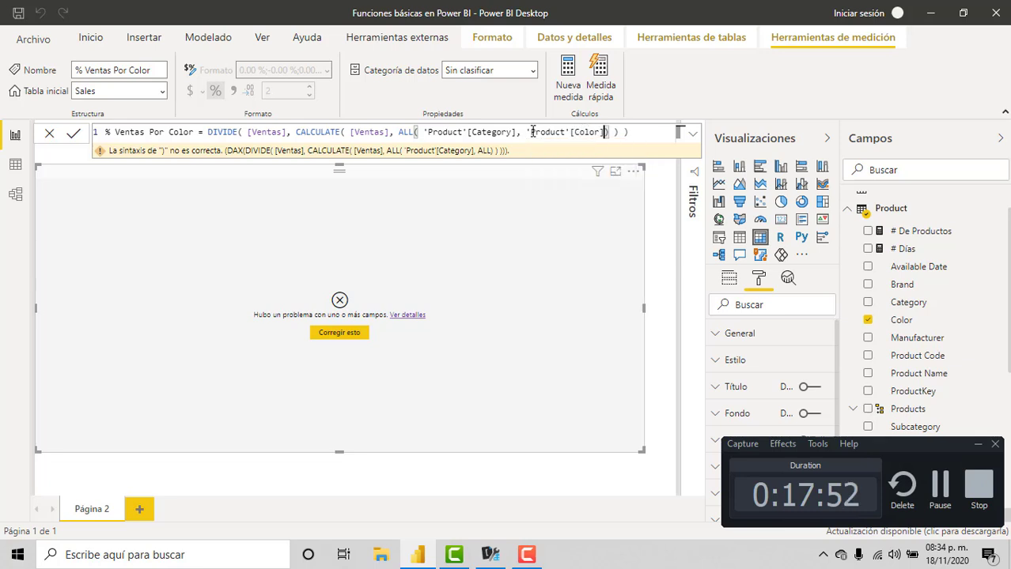
# Close the ALL function after 'Product'[Color] and commit the % Ventas Por Color measure.
pyautogui.write(')')
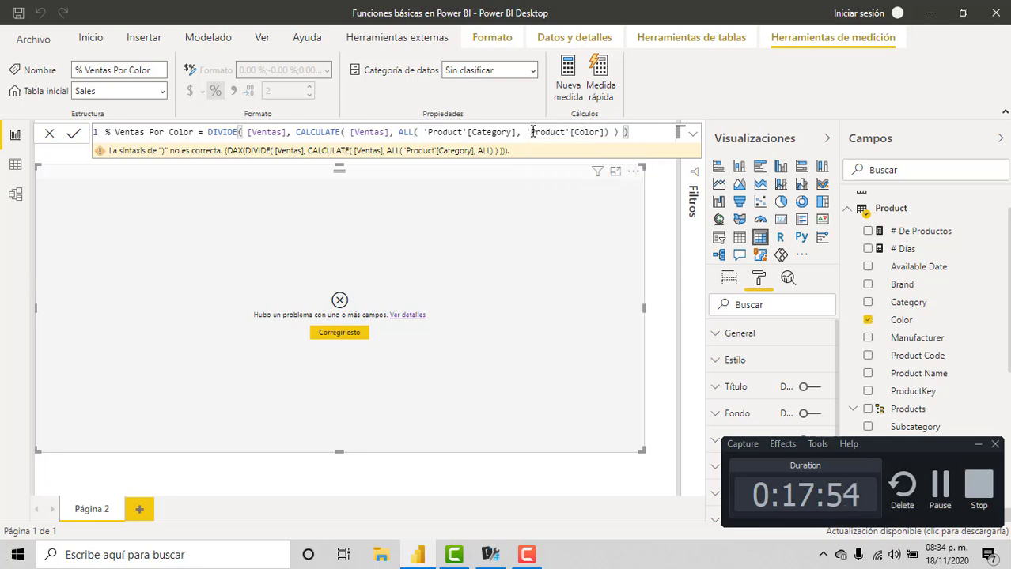
pyautogui.press('Return')
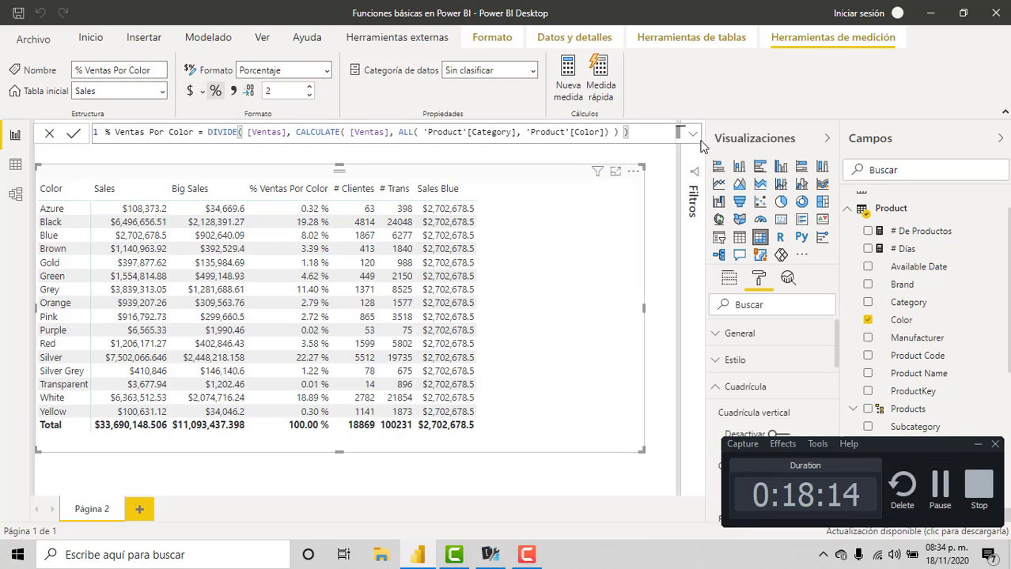
# Replace the Category and Color arguments of ALL with the Sales table in % Ventas Por Color, close all functions, and commit it.
pyautogui.moveTo(630, 132); pyautogui.dragTo(298, 135)
pyautogui.click(447, 132)
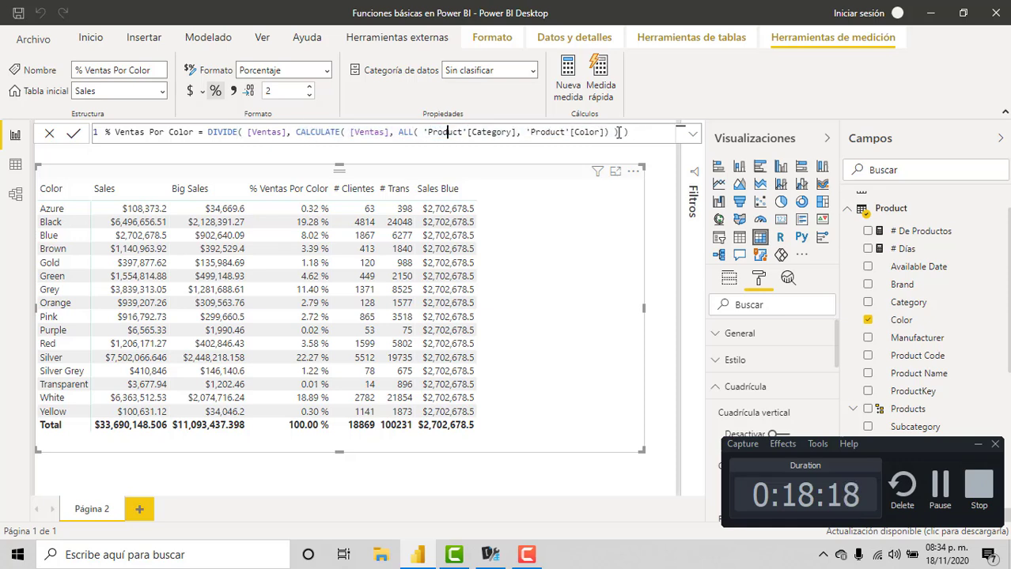
pyautogui.moveTo(629, 132); pyautogui.dragTo(424, 132)
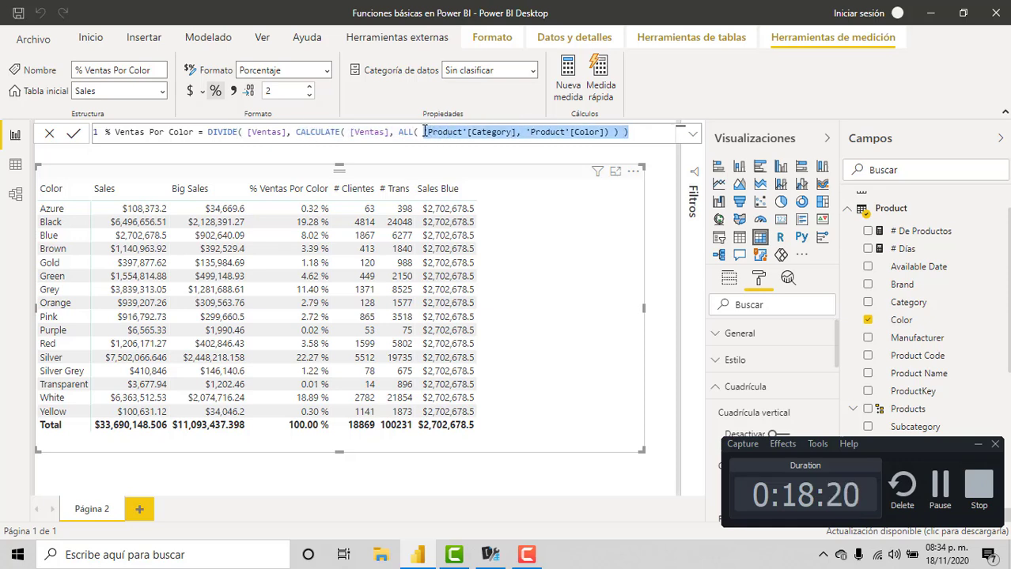
pyautogui.write('Sales ')
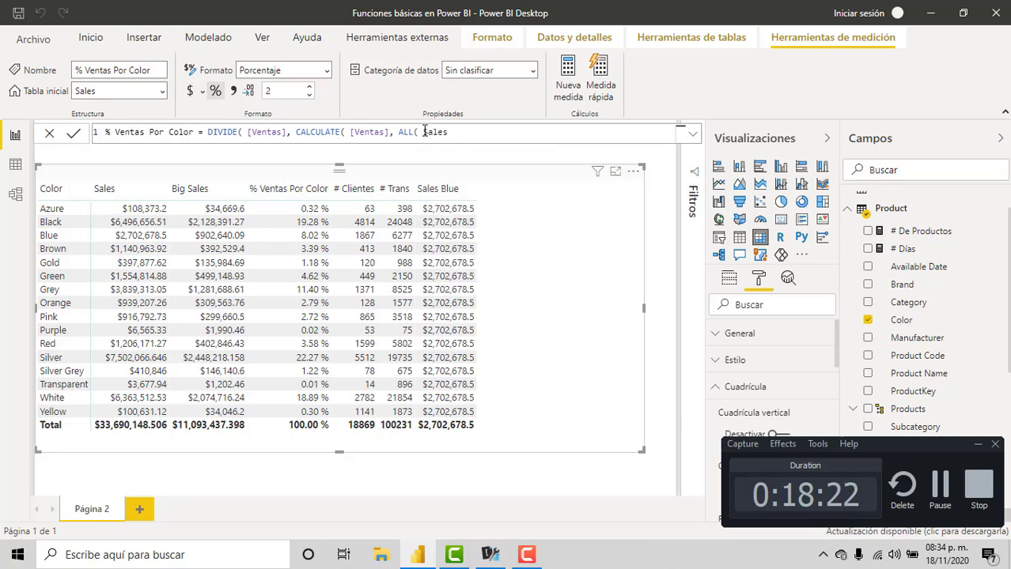
pyautogui.write(') ) )')
pyautogui.press('Return')
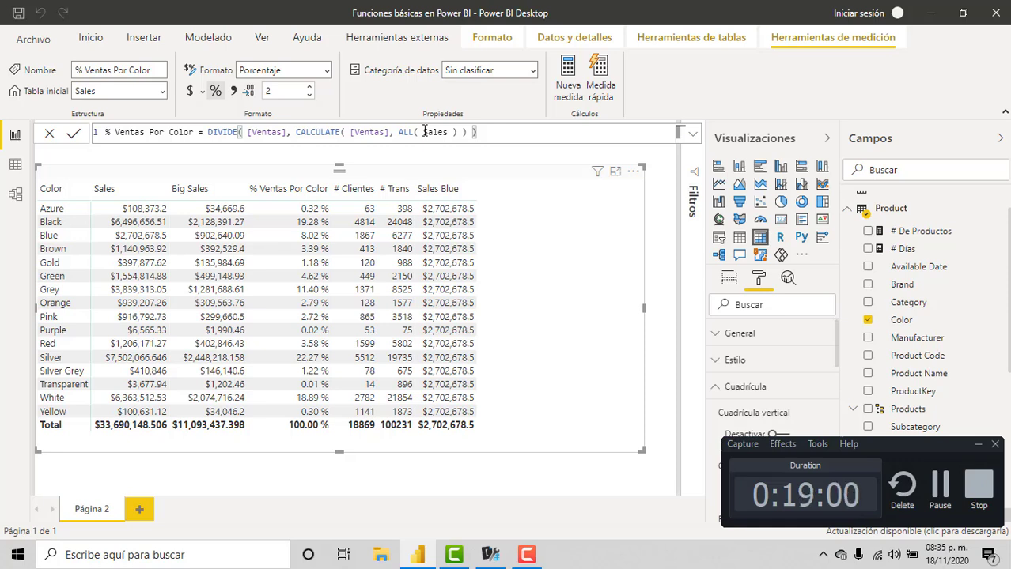
pyautogui.click(978, 492)
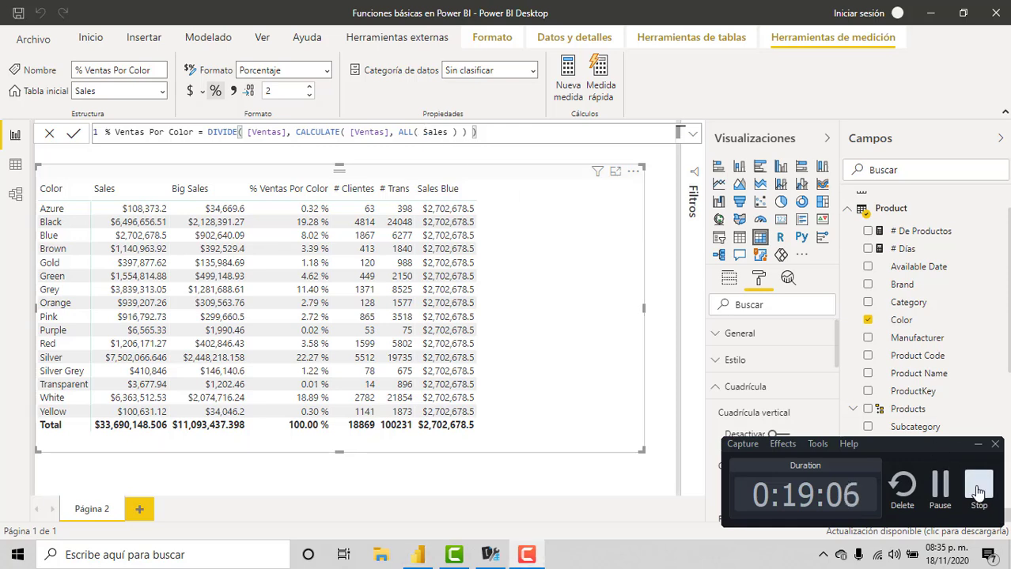